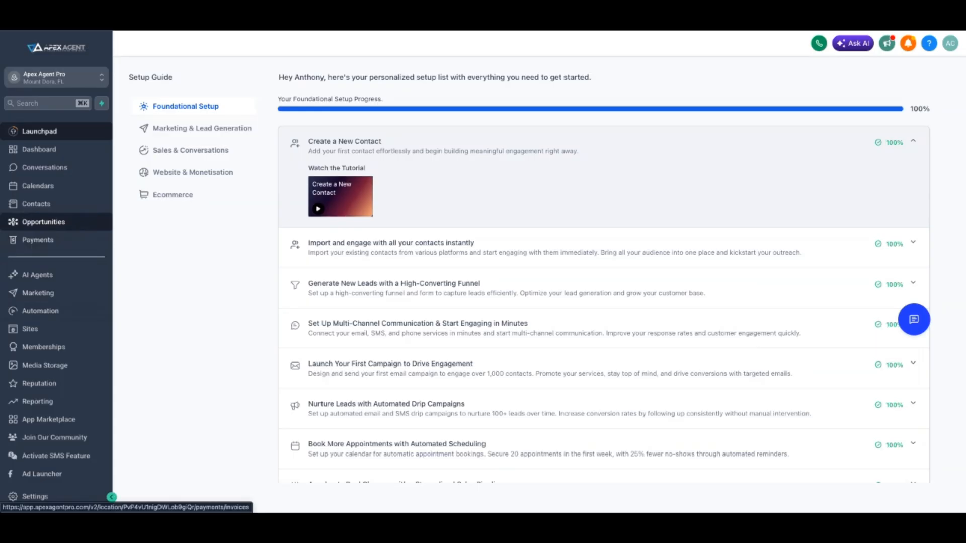
# Open Opportunities and browse the Webinars pipeline board and its list of pipelines
pyautogui.click(43, 222)
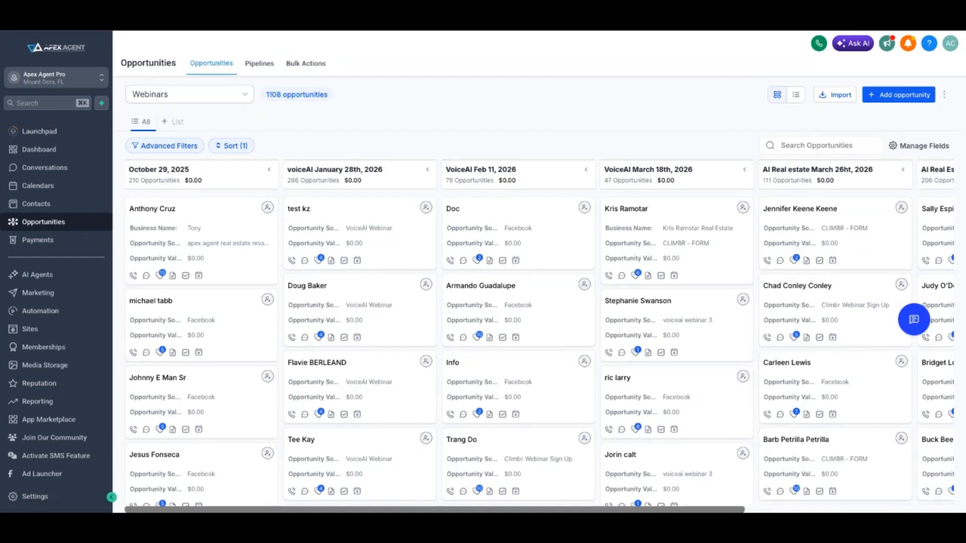
pyautogui.hscroll(5, 539, 335)
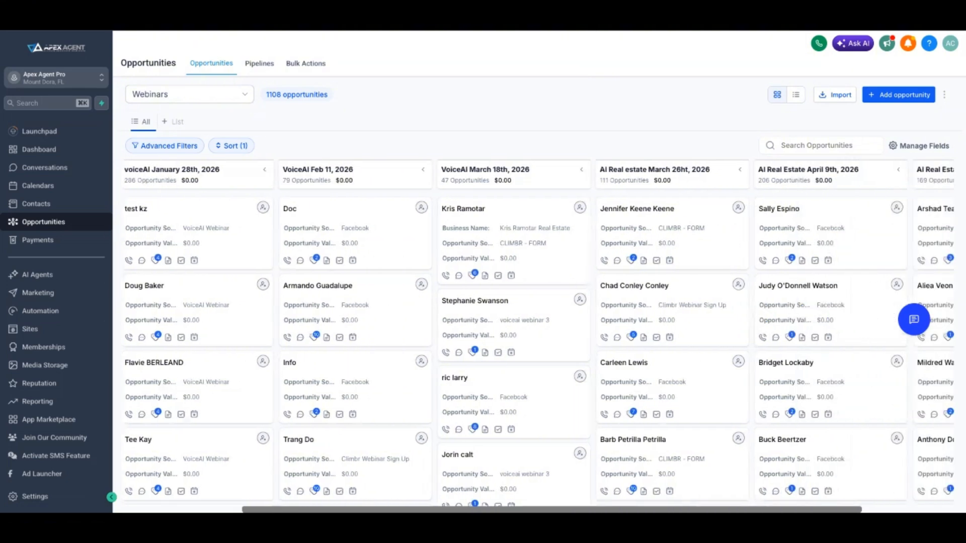
pyautogui.hscroll(-5, 540, 334)
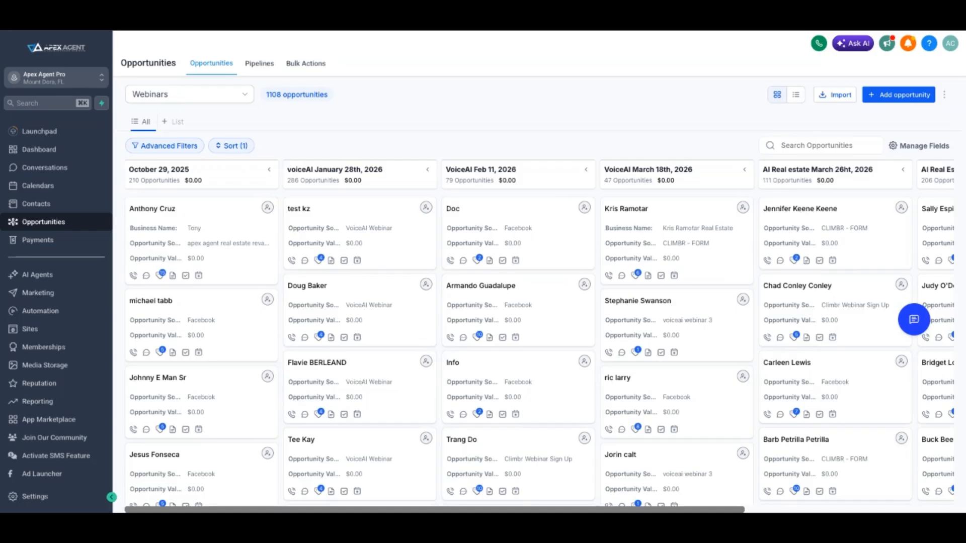
pyautogui.click(189, 94)
pyautogui.click(432, 114)
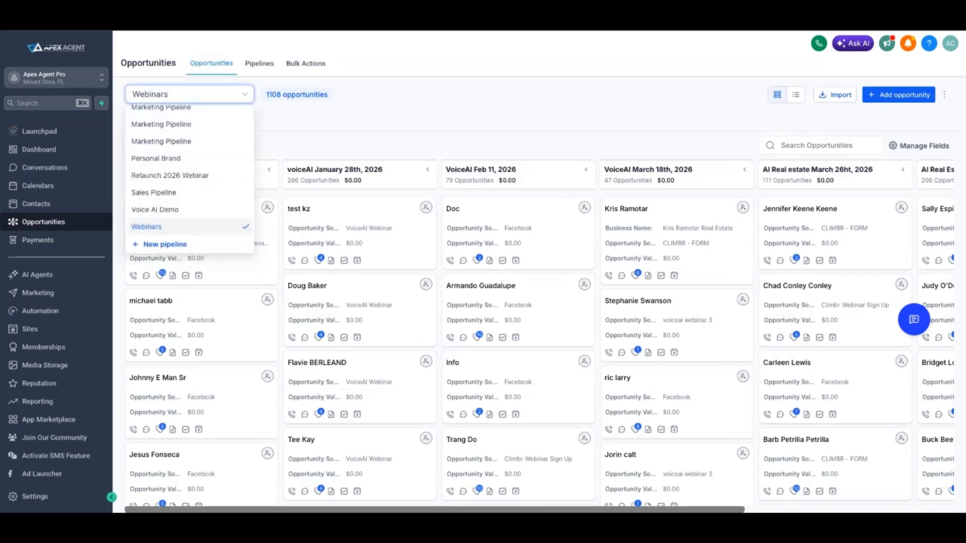
# Start a new pipeline from the pipelines list and name it Book Of Business
pyautogui.click(259, 64)
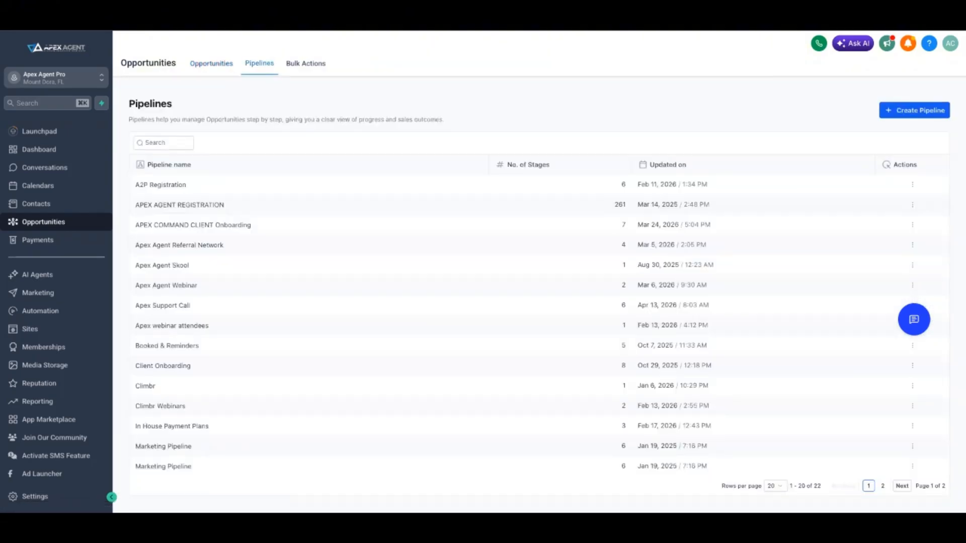
pyautogui.click(914, 110)
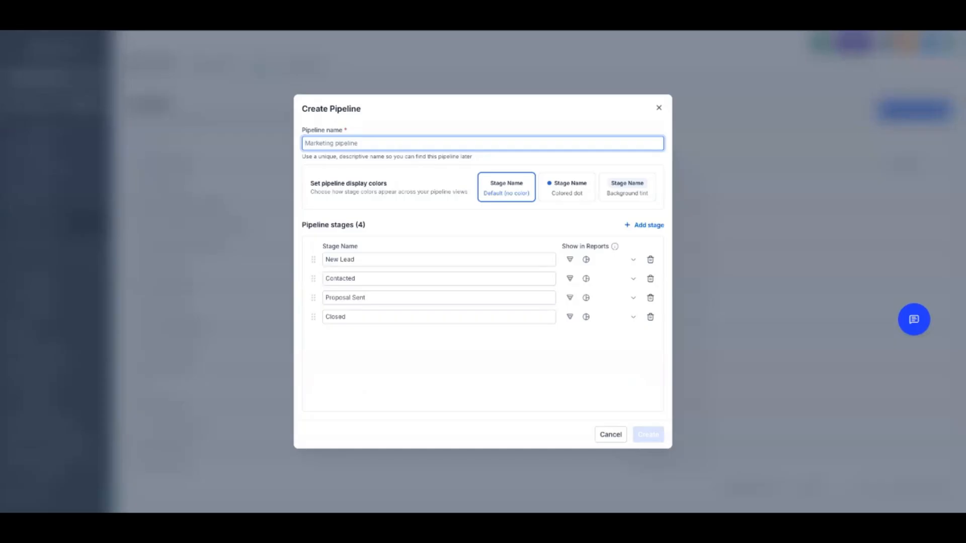
pyautogui.write('Book')
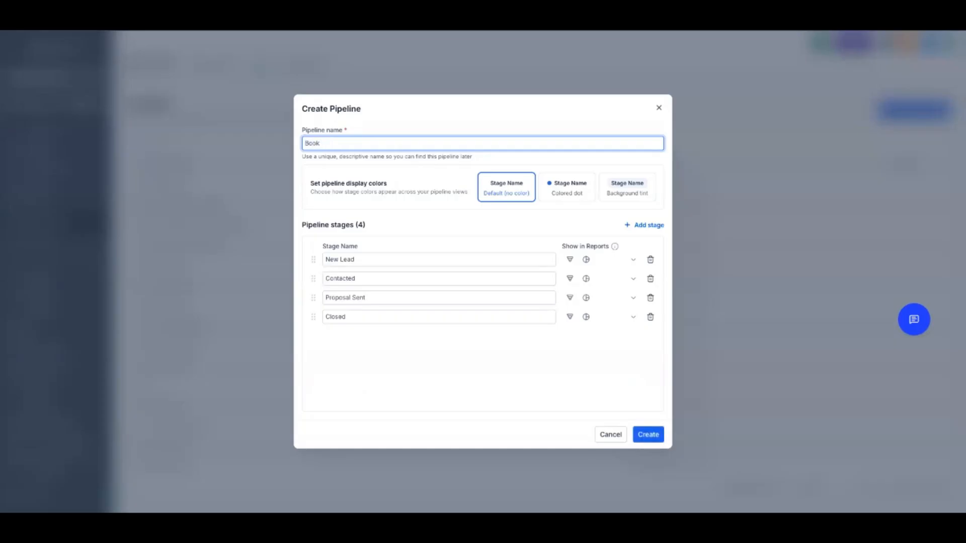
pyautogui.write(' Of Business')
# Rename the first two pipeline stages to Buyer and Seller
pyautogui.moveTo(357, 259); pyautogui.dragTo(324, 260)
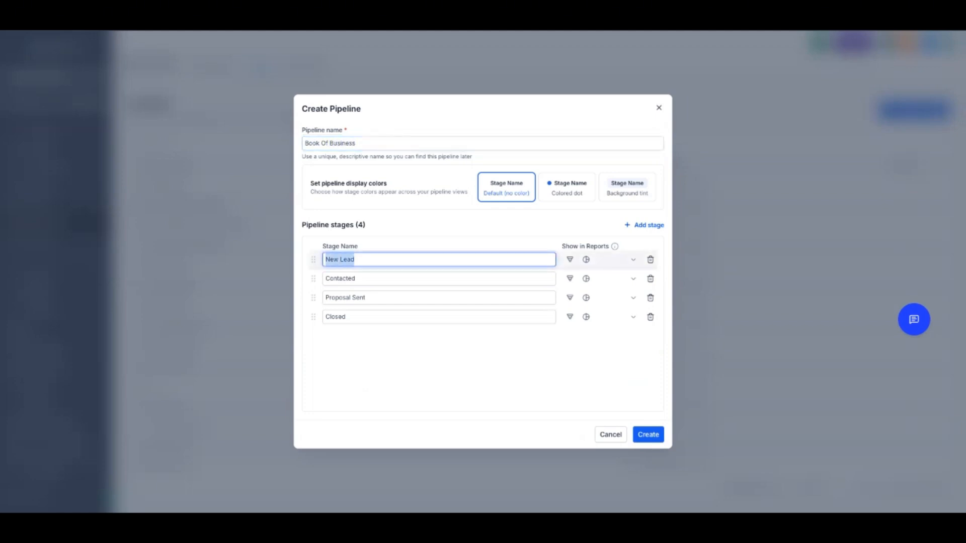
pyautogui.write('Buyer')
pyautogui.moveTo(357, 279); pyautogui.dragTo(324, 279)
pyautogui.write('Seller')
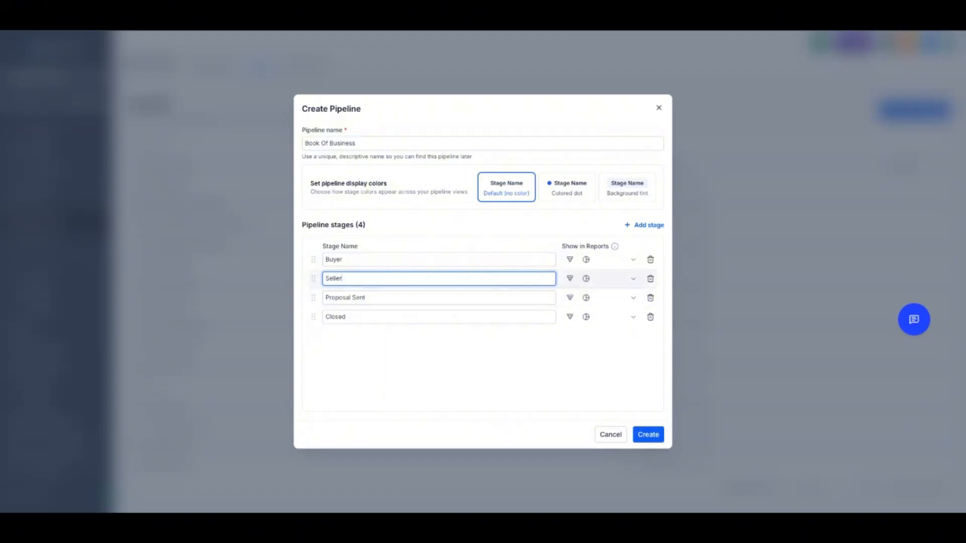
# Rename the third and fourth pipeline stages to Investor and Sphere
pyautogui.moveTo(367, 298); pyautogui.dragTo(324, 298)
pyautogui.write('Inve')
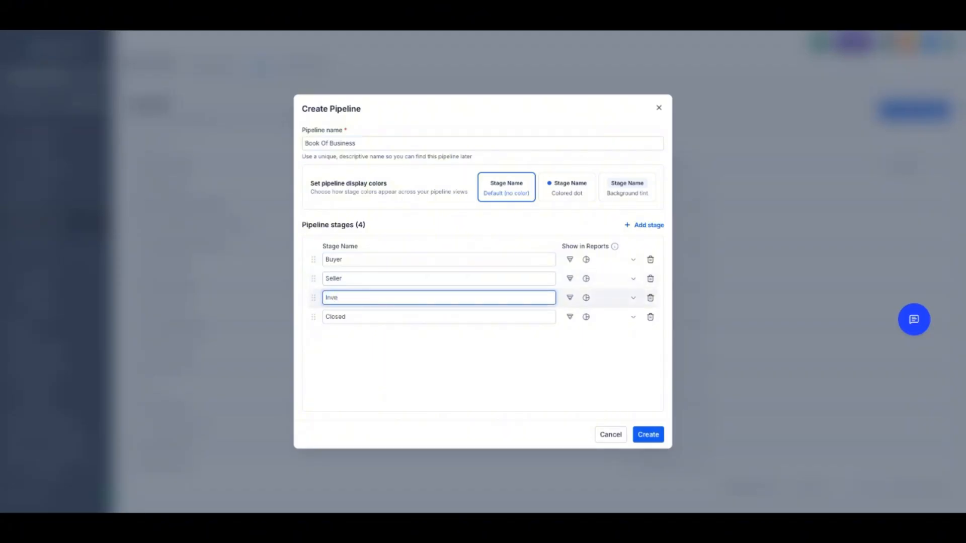
pyautogui.write('stor')
pyautogui.press('Tab')
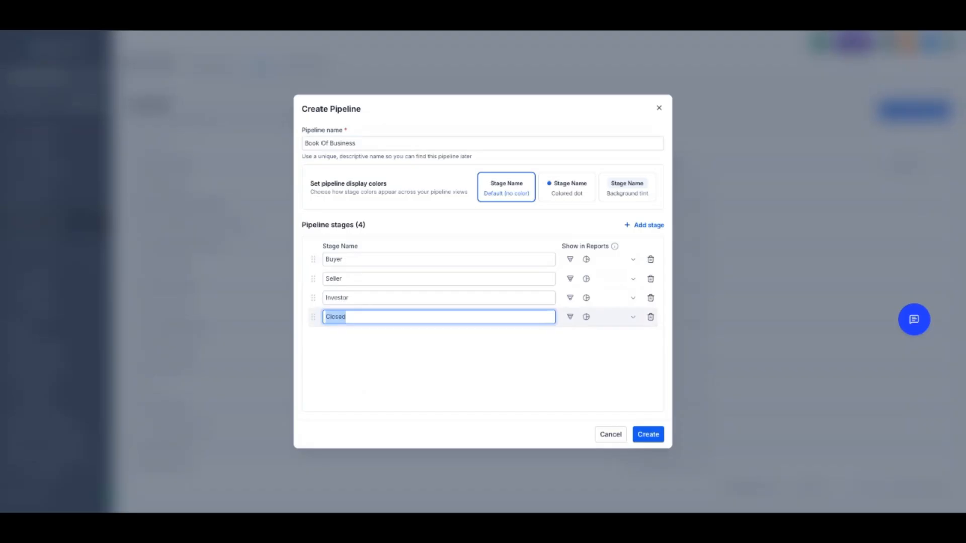
pyautogui.write('Sphere')
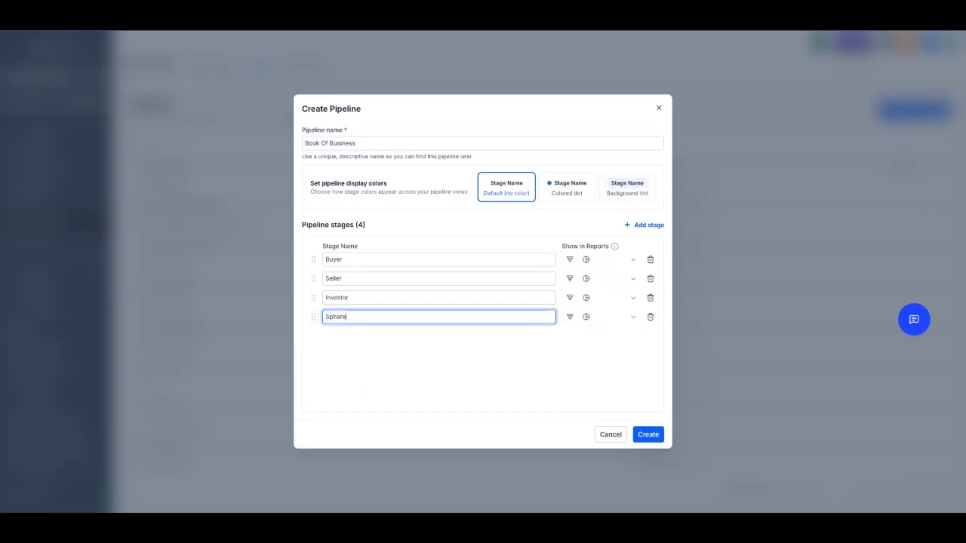
# Add a fifth stage named Past Customers and create the pipeline
pyautogui.press('Return')
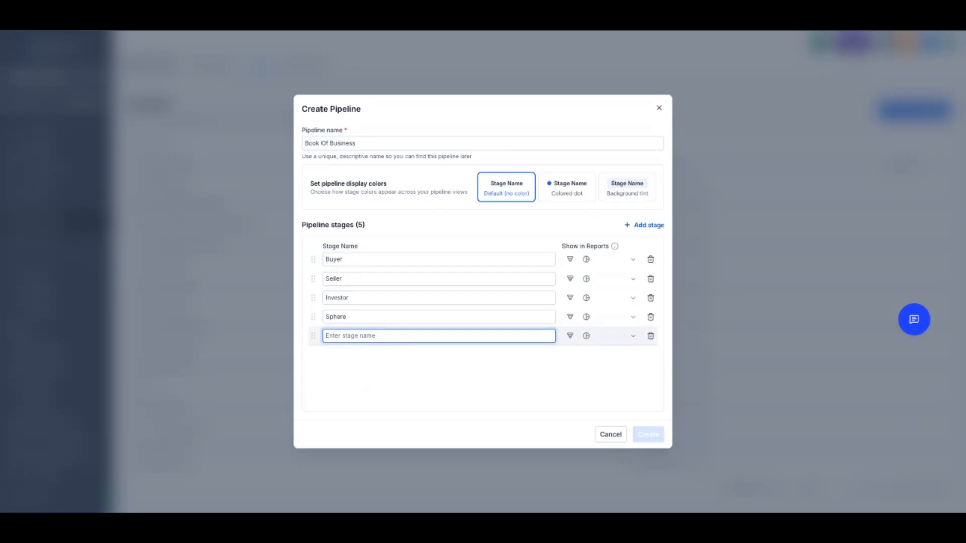
pyautogui.write('Bo')
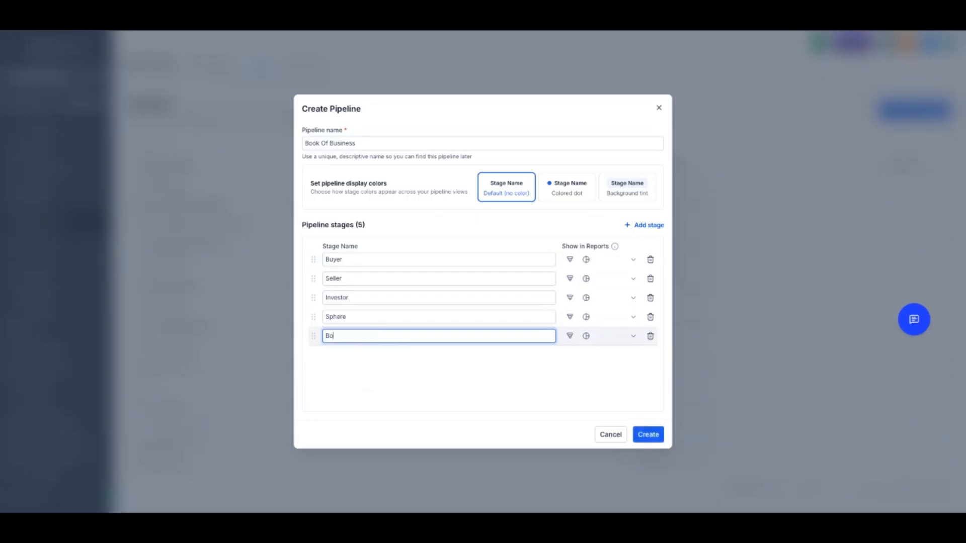
pyautogui.press('BackSpace')
pyautogui.press('BackSpace')
pyautogui.write('P')
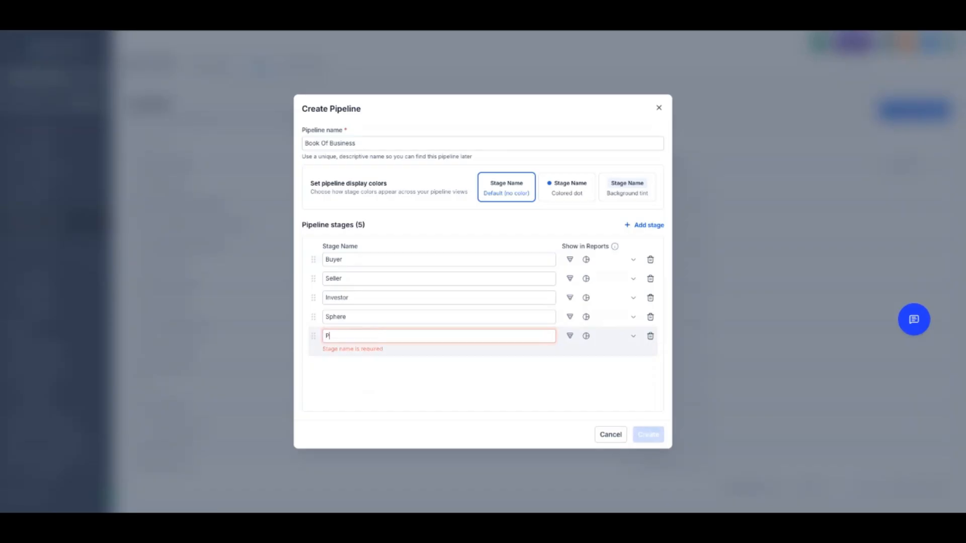
pyautogui.write('ast ')
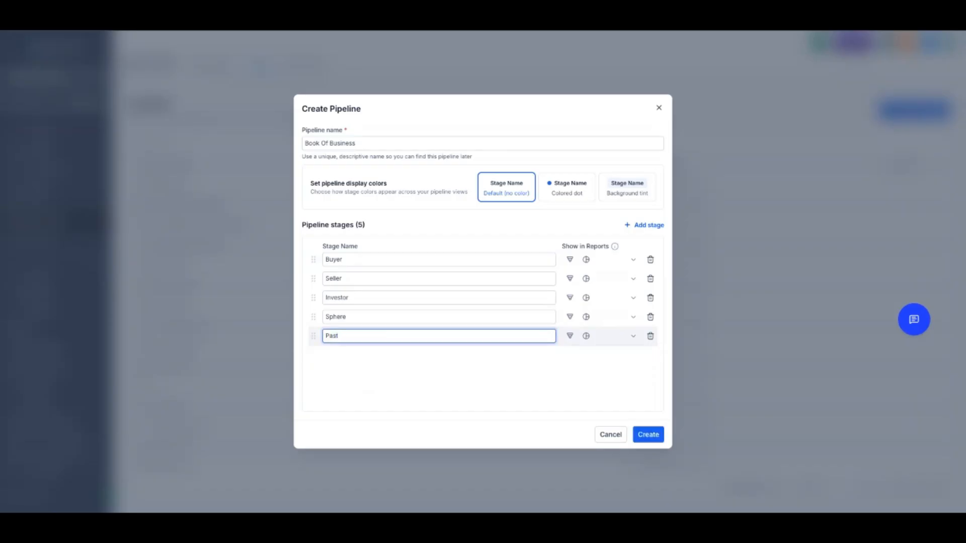
pyautogui.write('Customers')
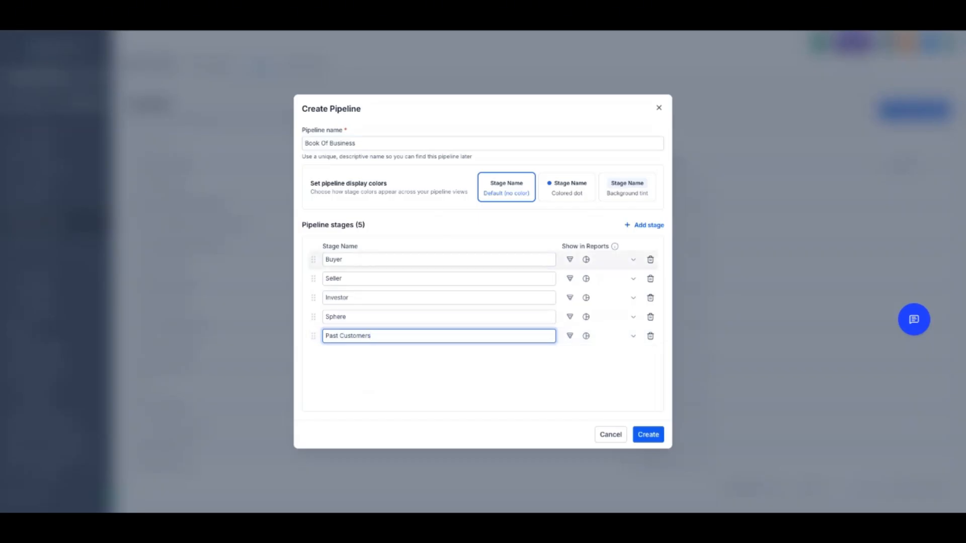
pyautogui.click(648, 435)
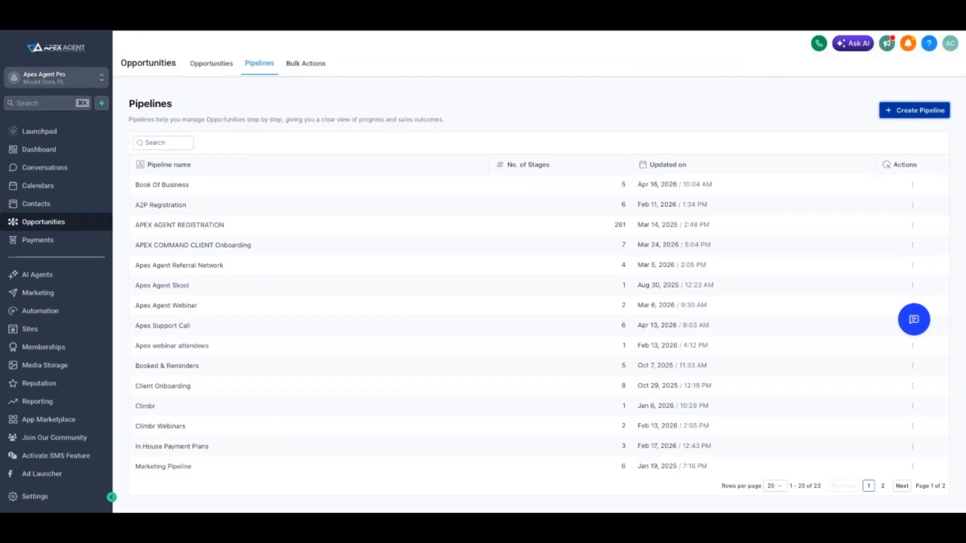
# Switch the opportunities board to the Book Of Business pipeline
pyautogui.click(212, 64)
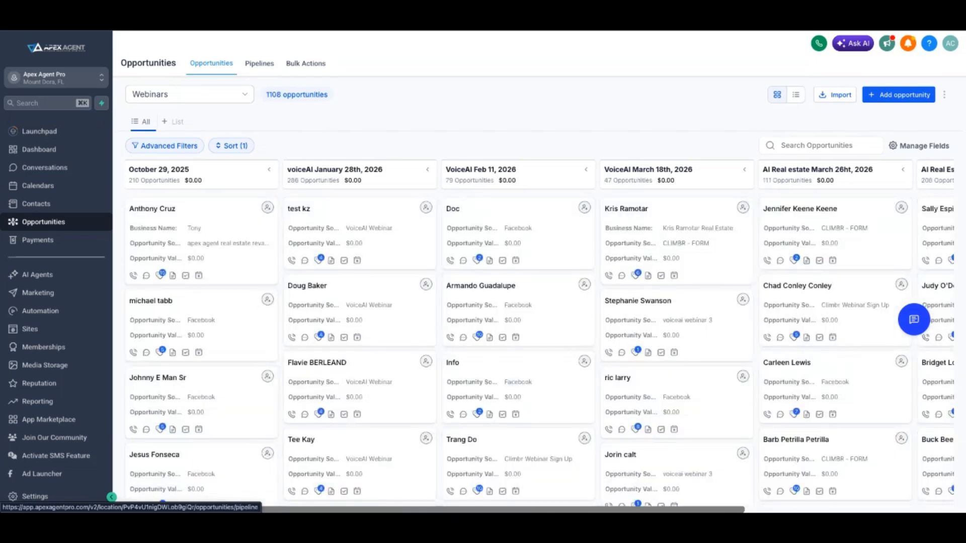
pyautogui.click(259, 64)
pyautogui.click(212, 63)
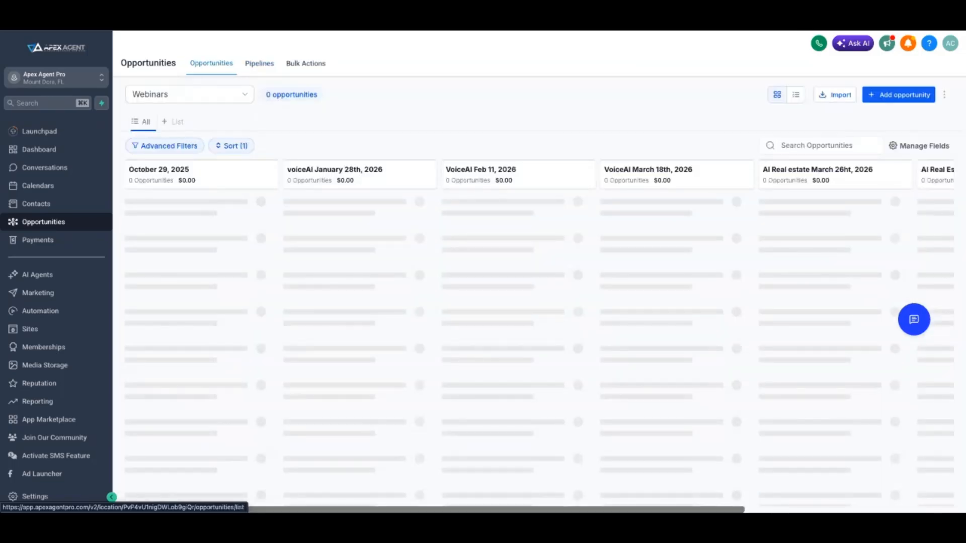
pyautogui.click(190, 94)
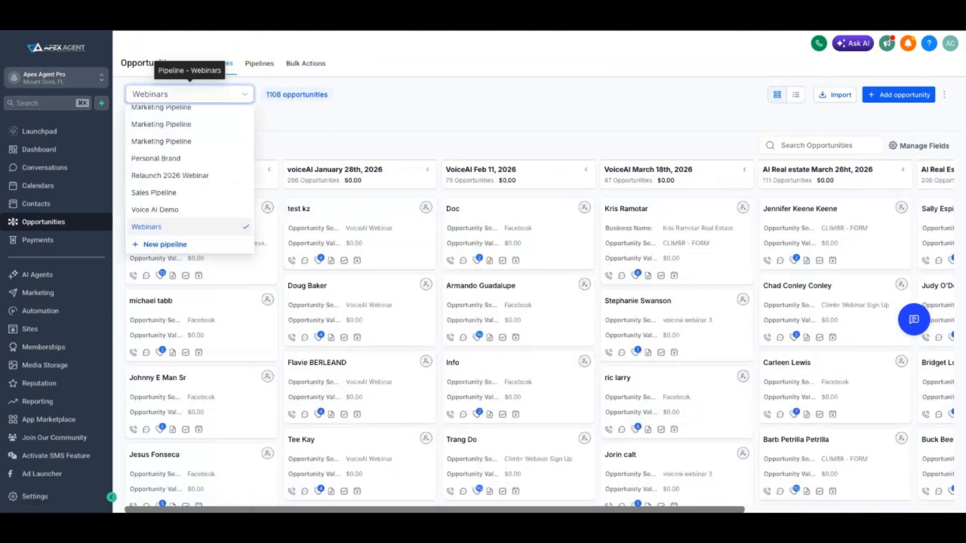
pyautogui.scroll(5, 191, 182)
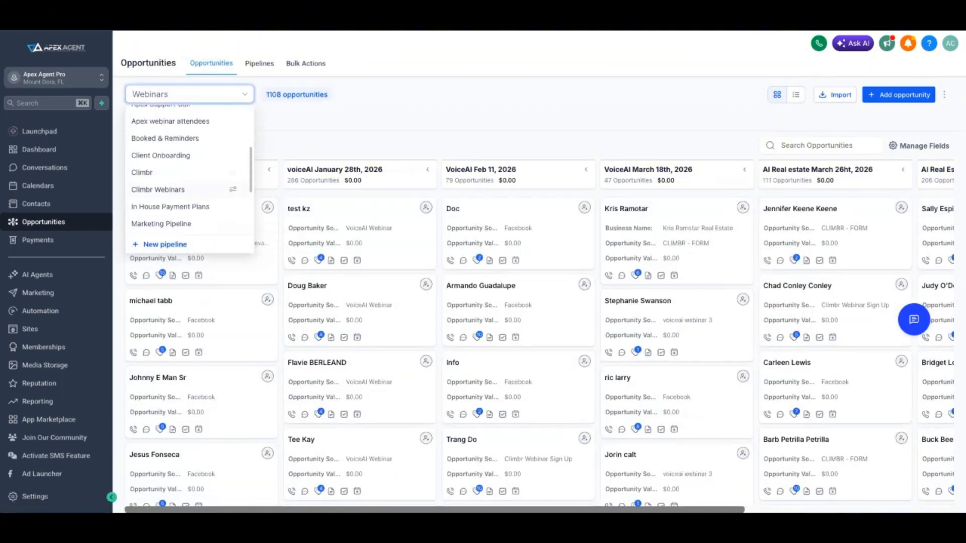
pyautogui.scroll(3, 189, 183)
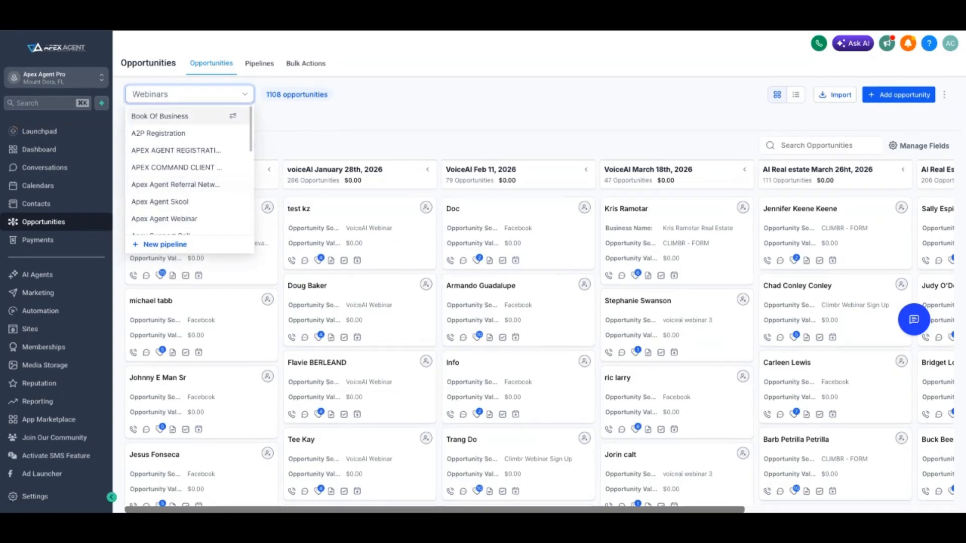
pyautogui.click(159, 115)
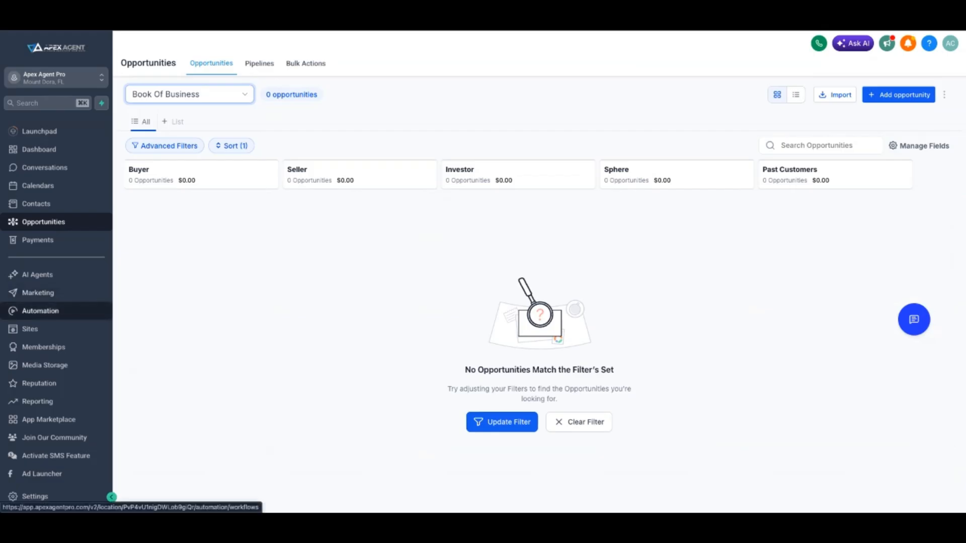
# Go to Automation and start a new workflow from a template
pyautogui.click(40, 311)
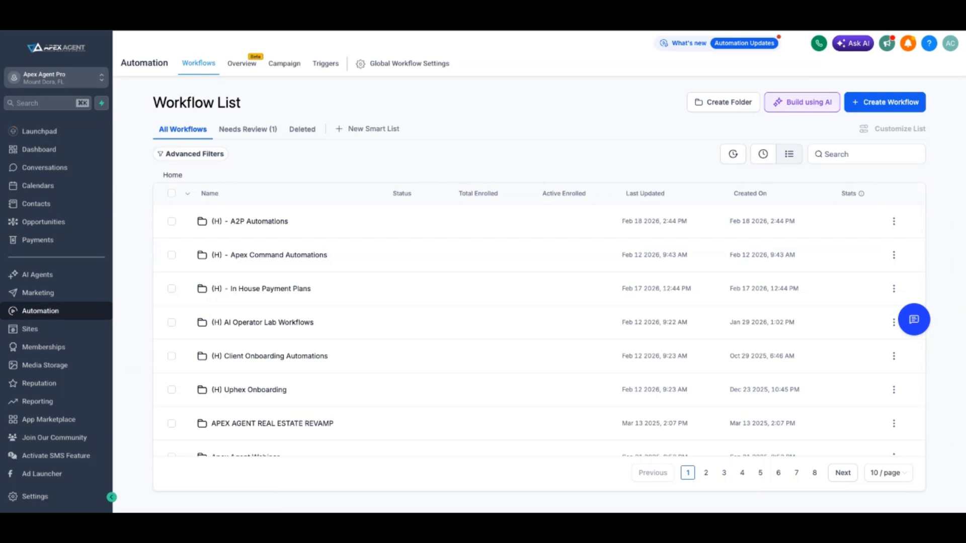
pyautogui.click(885, 102)
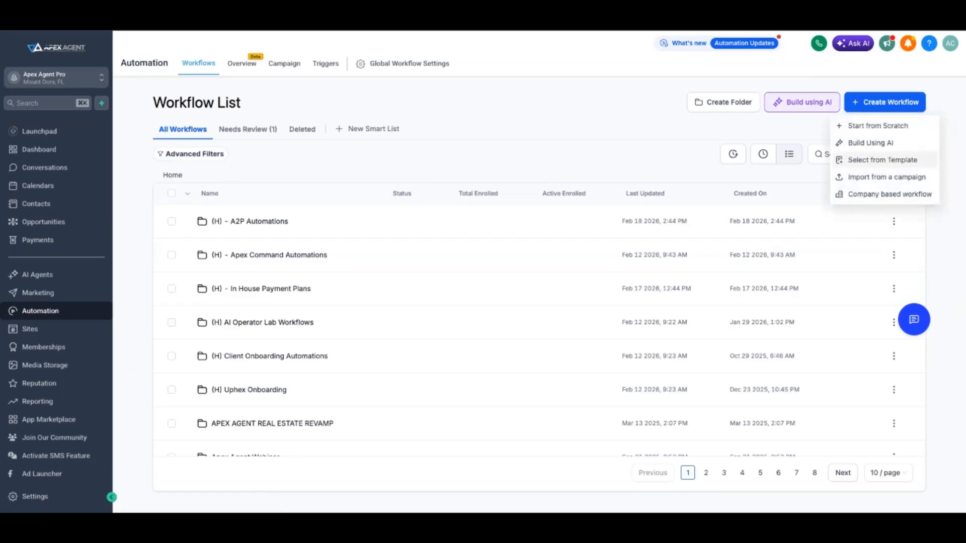
pyautogui.click(883, 160)
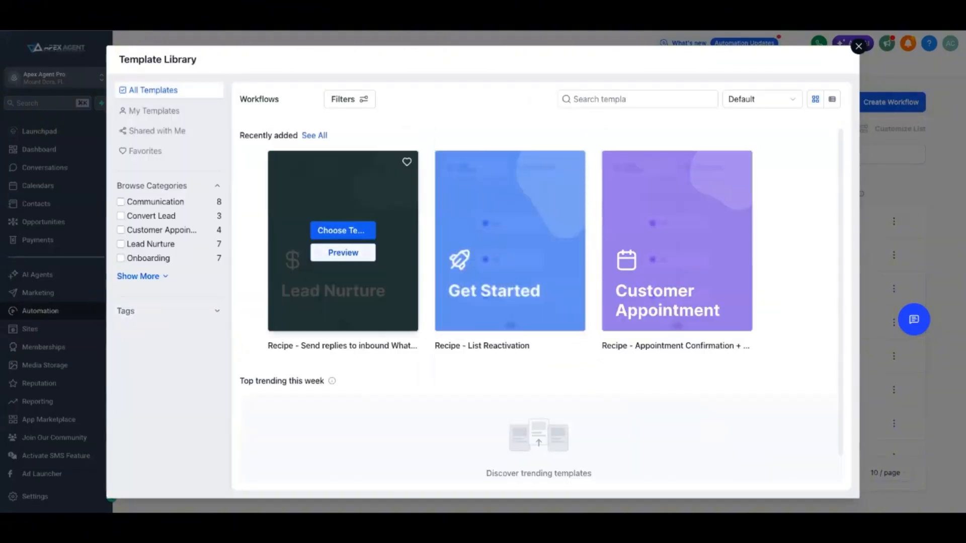
# Filter the template library to the Communication category
pyautogui.scroll(-1, 343, 242)
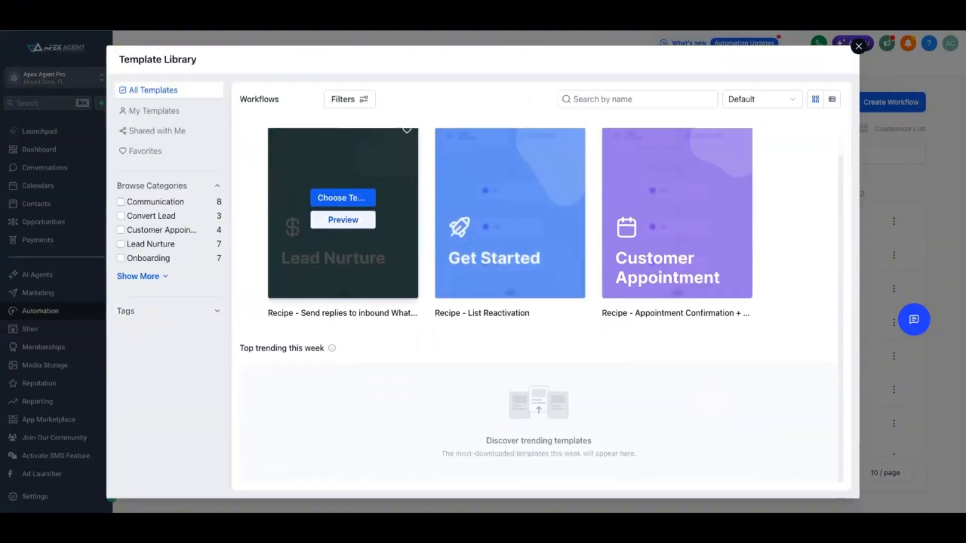
pyautogui.click(121, 202)
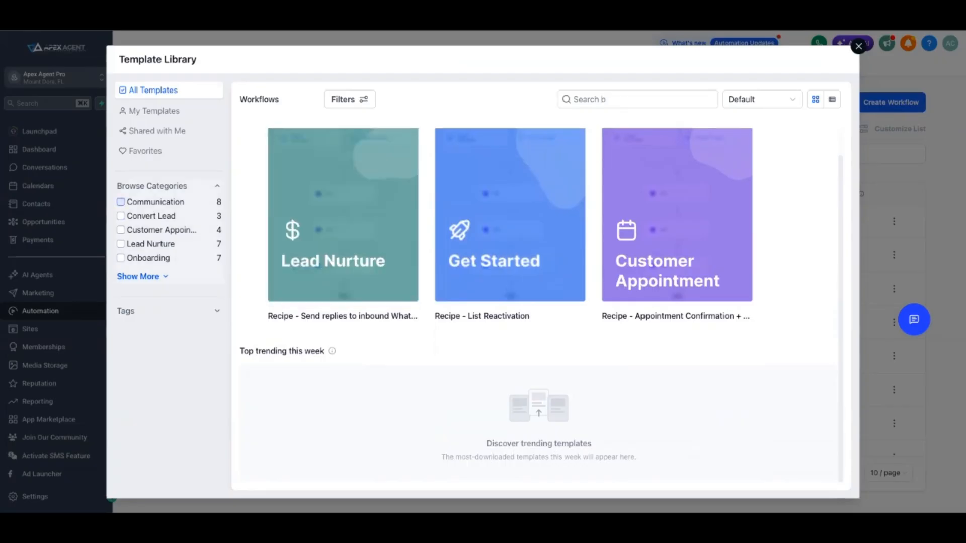
pyautogui.scroll(-3, 343, 231)
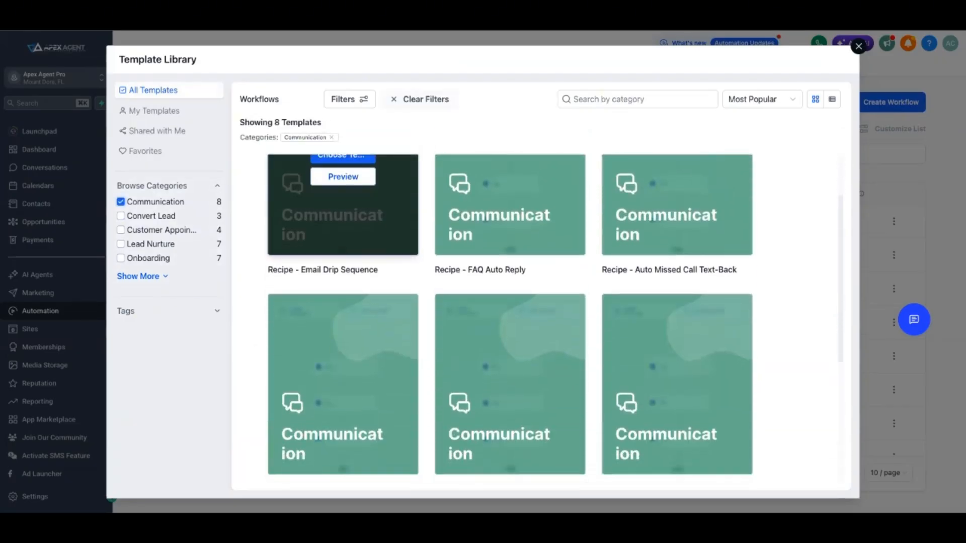
# Browse the Communication templates and preview Recipe - FB Messenger
pyautogui.moveTo(485, 202)
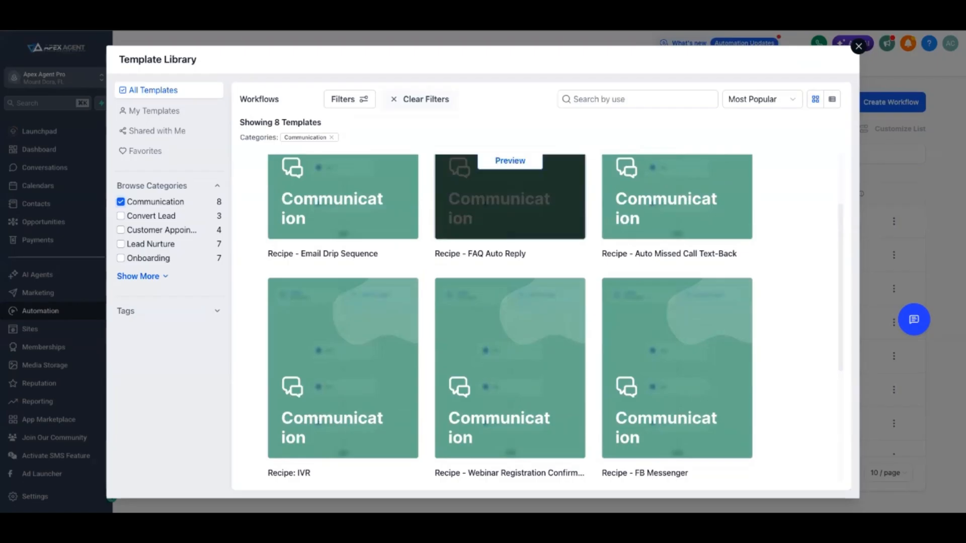
pyautogui.moveTo(638, 270)
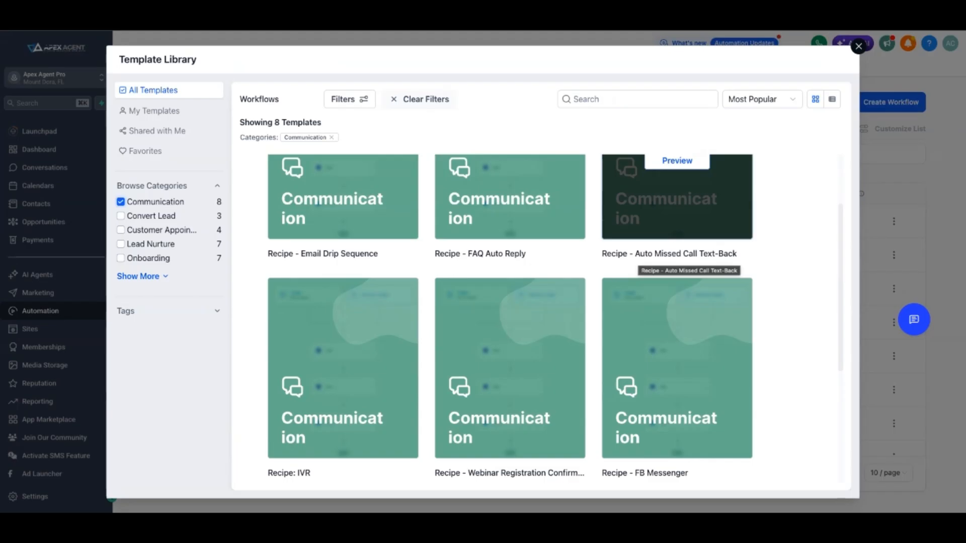
pyautogui.scroll(-3, 342, 302)
pyautogui.scroll(-1, 342, 227)
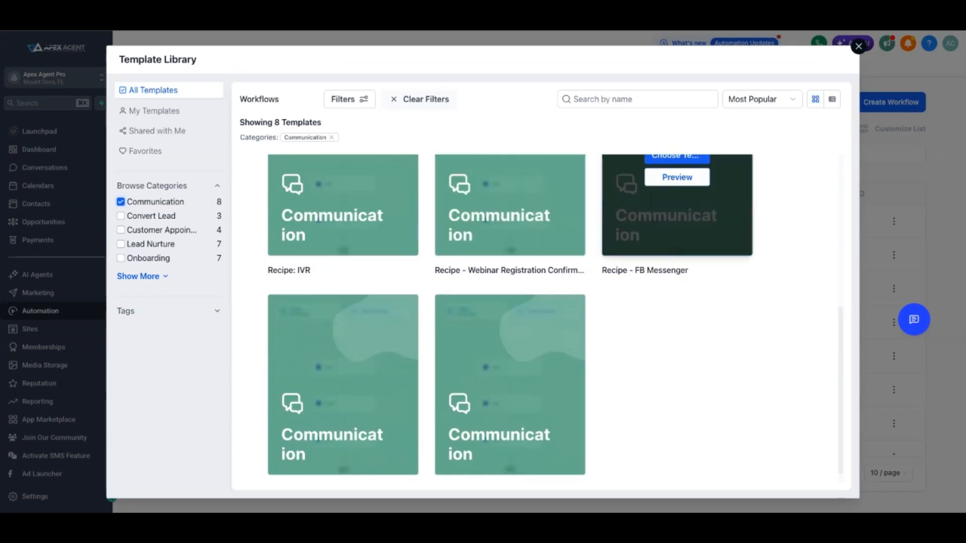
pyautogui.scroll(1, 677, 227)
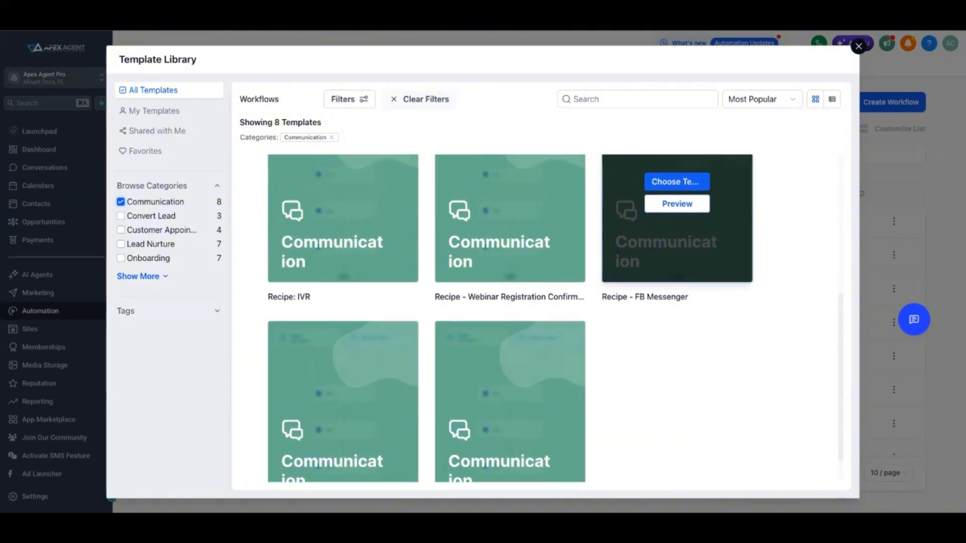
pyautogui.click(676, 233)
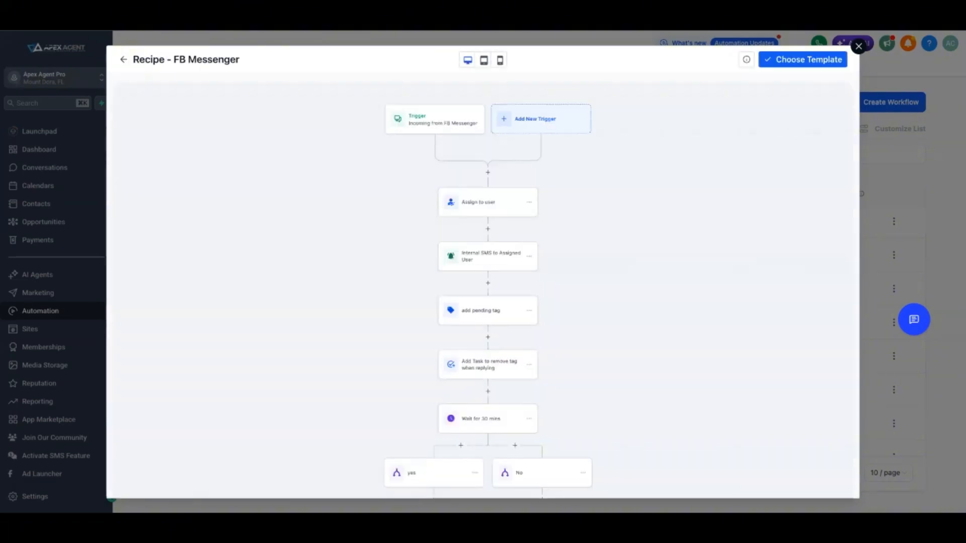
# Scroll through the Recipe - FB Messenger template preview and close the template library without choosing it
pyautogui.scroll(-4, 488, 287)
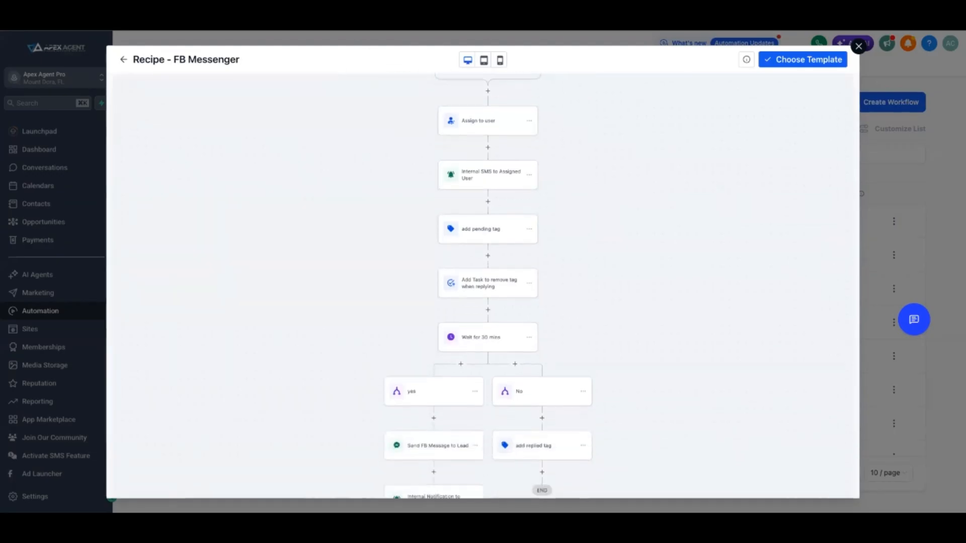
pyautogui.scroll(-2, 488, 287)
pyautogui.scroll(8, 488, 286)
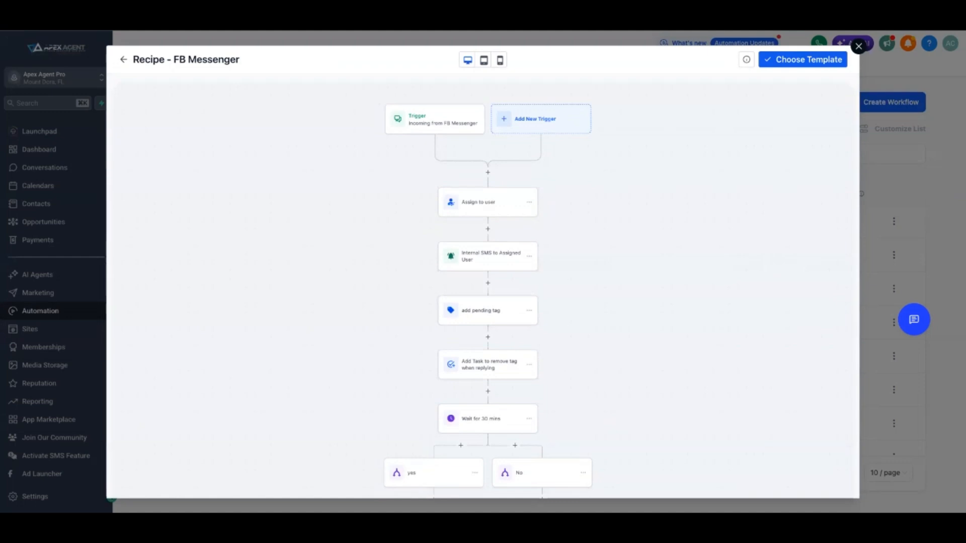
pyautogui.click(858, 46)
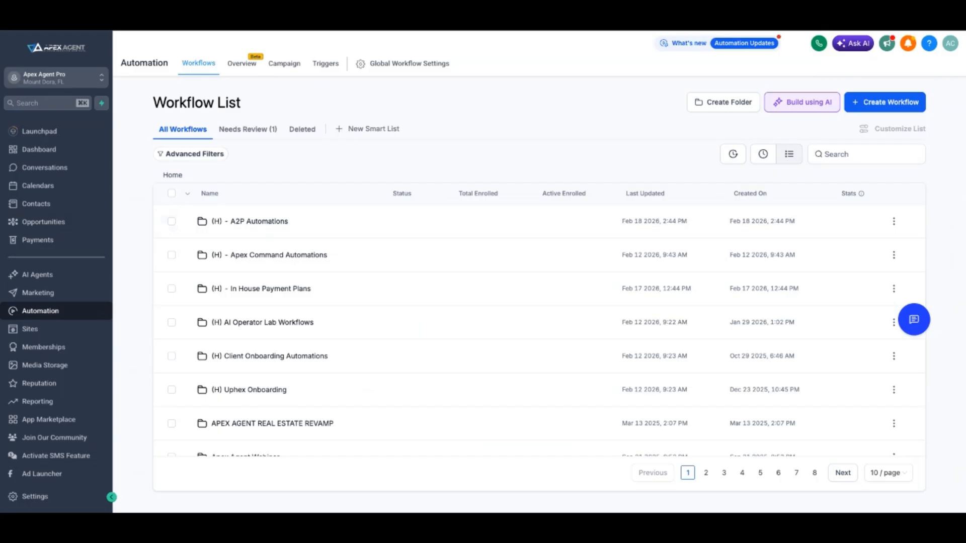
# Open Build using AI, paste the Book Of Business stage follow-up automation request, and submit it
pyautogui.click(802, 102)
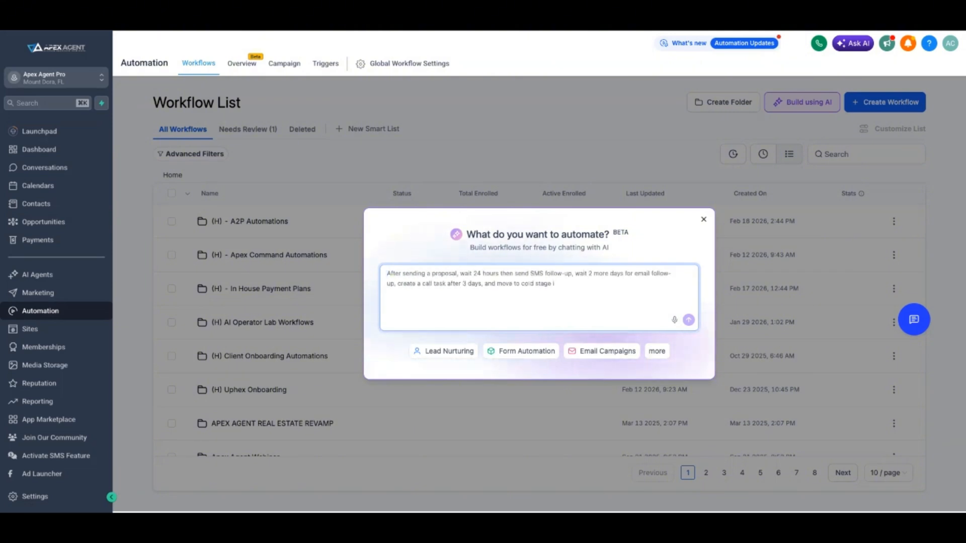
pyautogui.hotkey('ctrl', 'v')
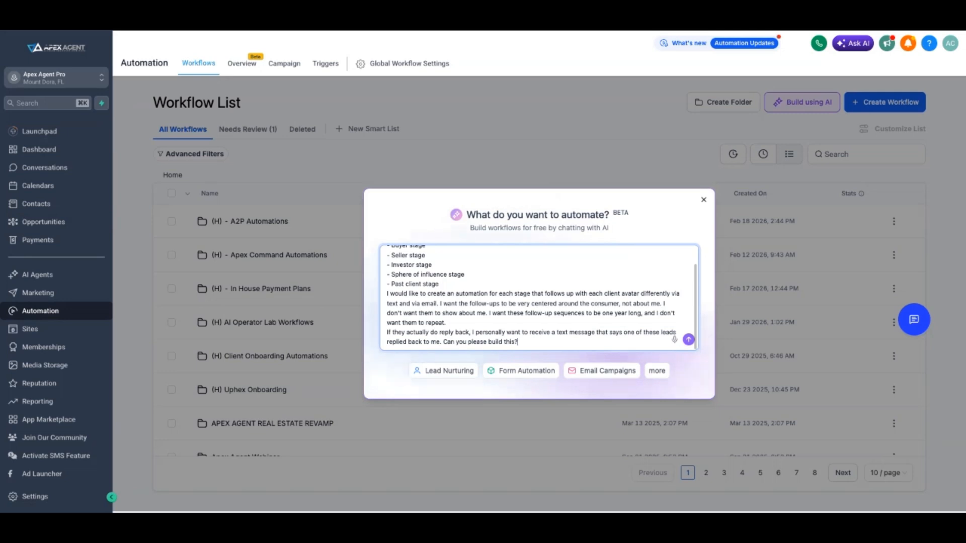
pyautogui.scroll(1, 539, 297)
pyautogui.scroll(-1, 539, 298)
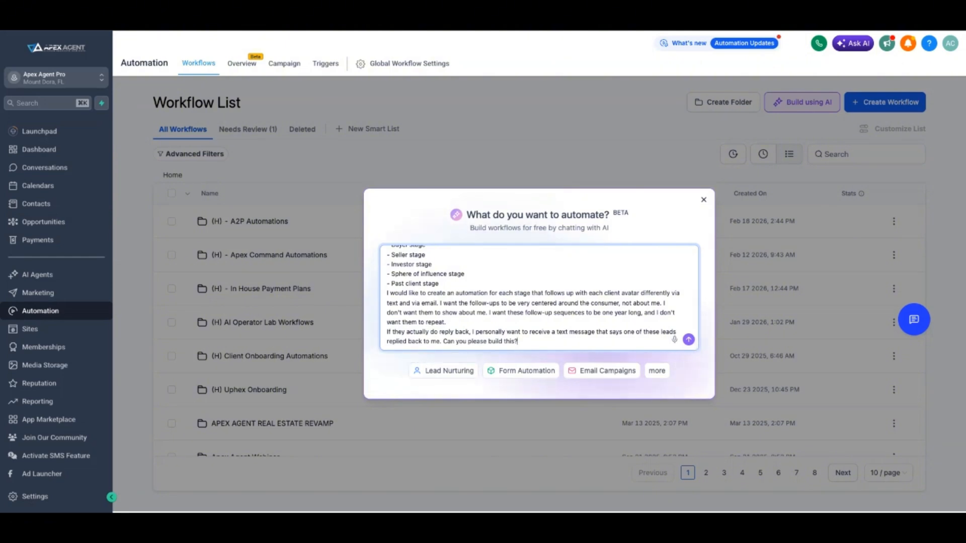
pyautogui.press('Return')
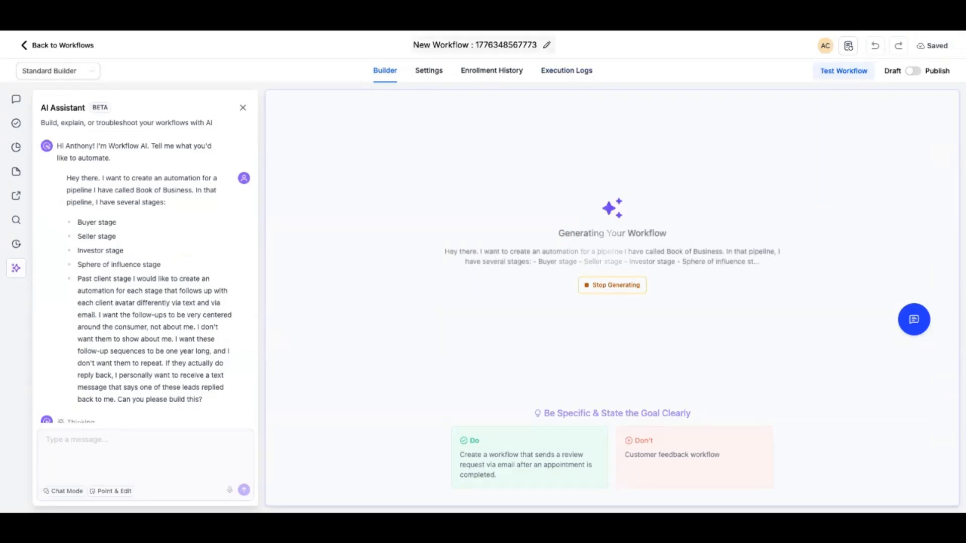
# Rename the new workflow as Book Of Business
pyautogui.click(547, 45)
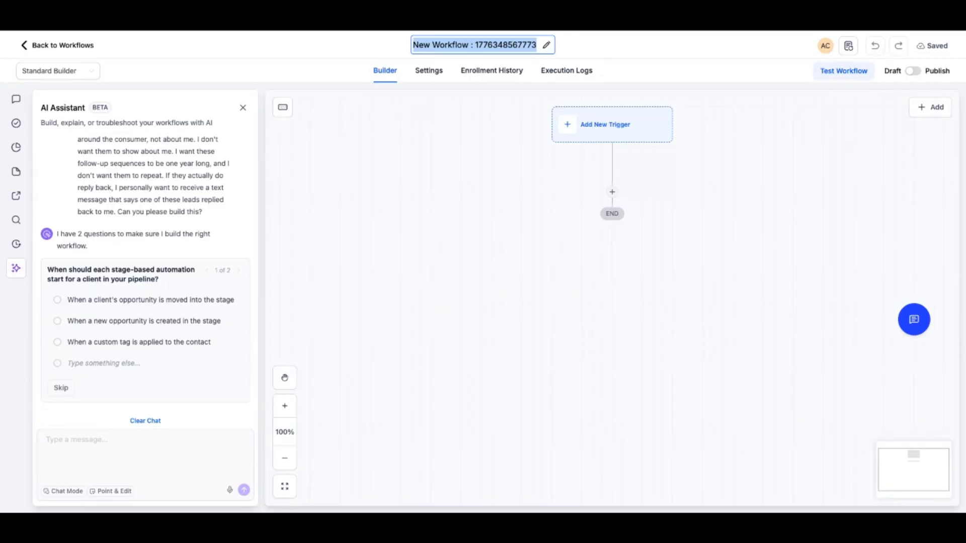
pyautogui.write('Book Of')
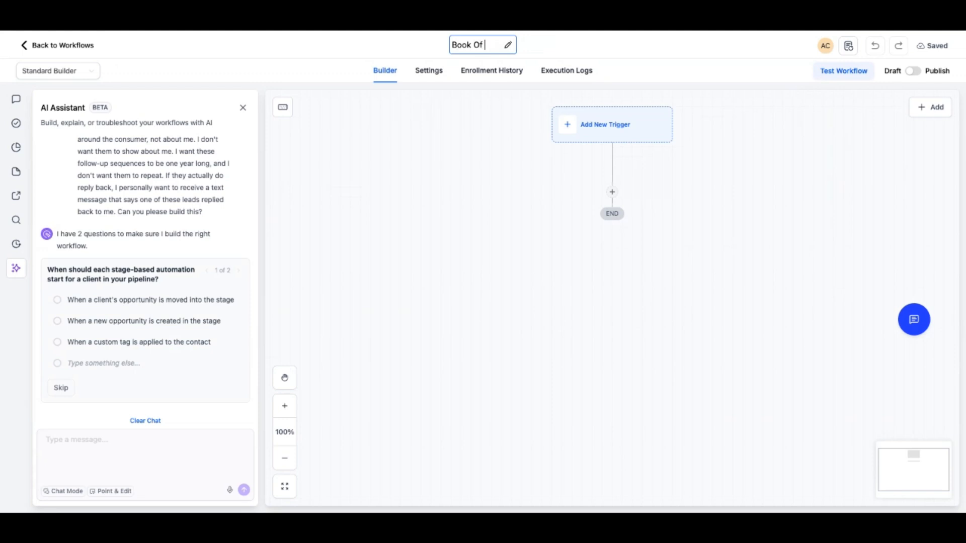
pyautogui.write(' Business')
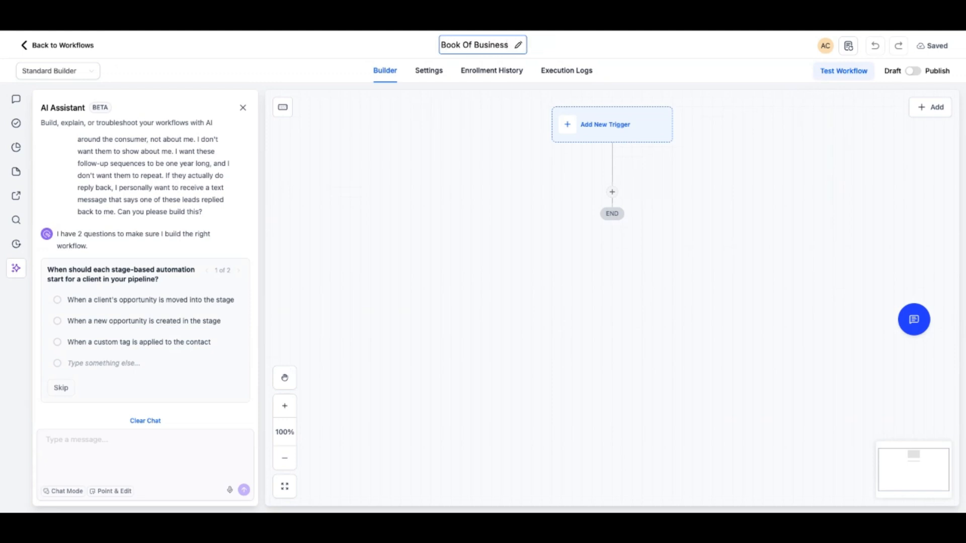
pyautogui.press('Return')
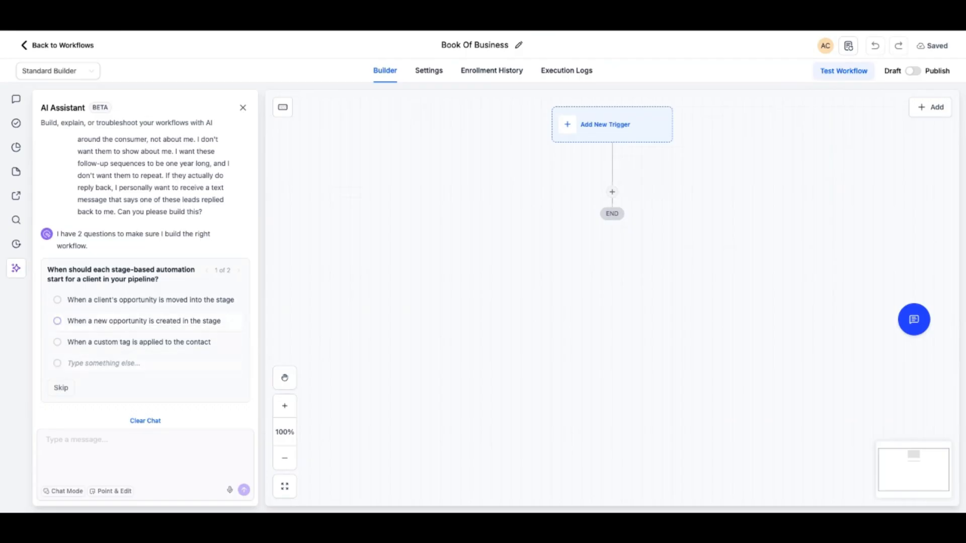
# Answer the AI's questions: start on a new opportunity or a custom tag applied to the contact, and follow up every two weeks
pyautogui.click(103, 364)
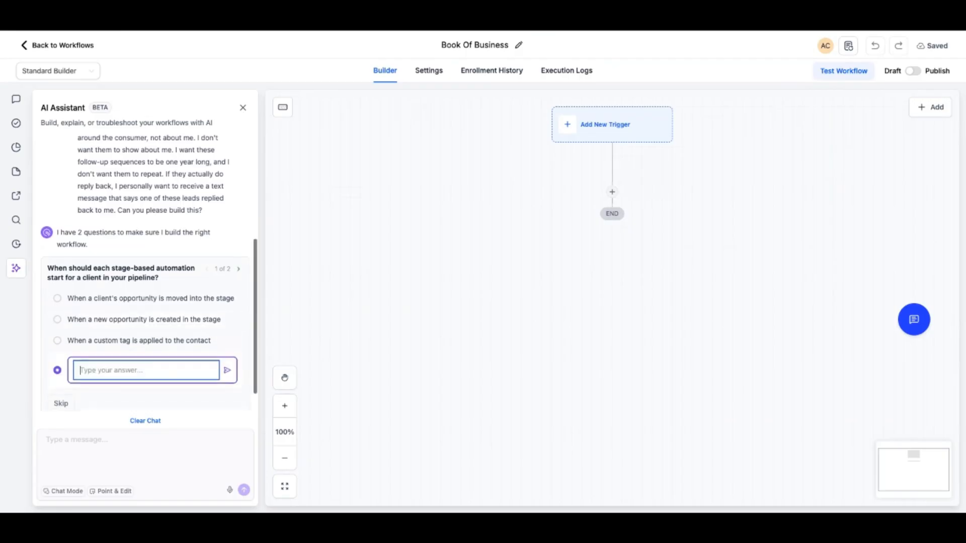
pyautogui.write('When ')
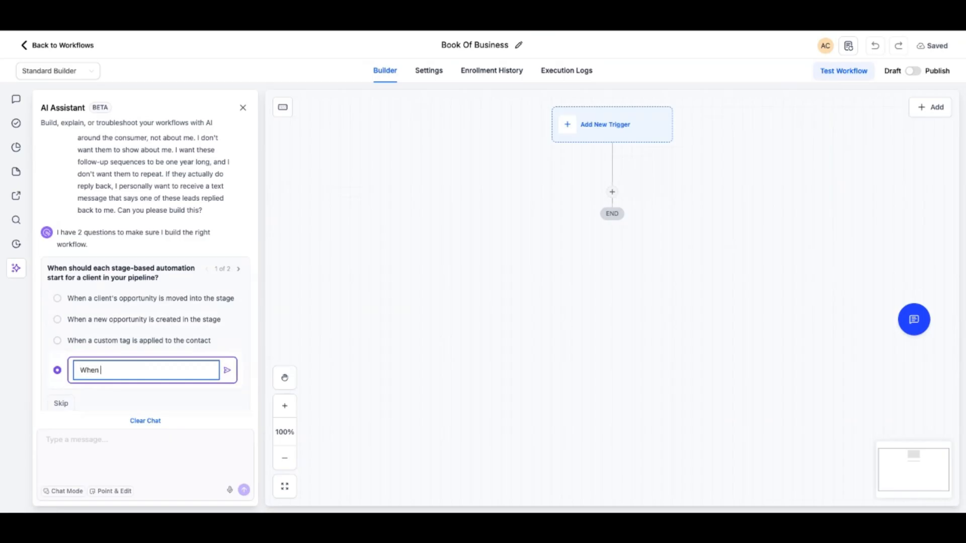
pyautogui.write('a new oppor')
pyautogui.scroll(-1, 146, 274)
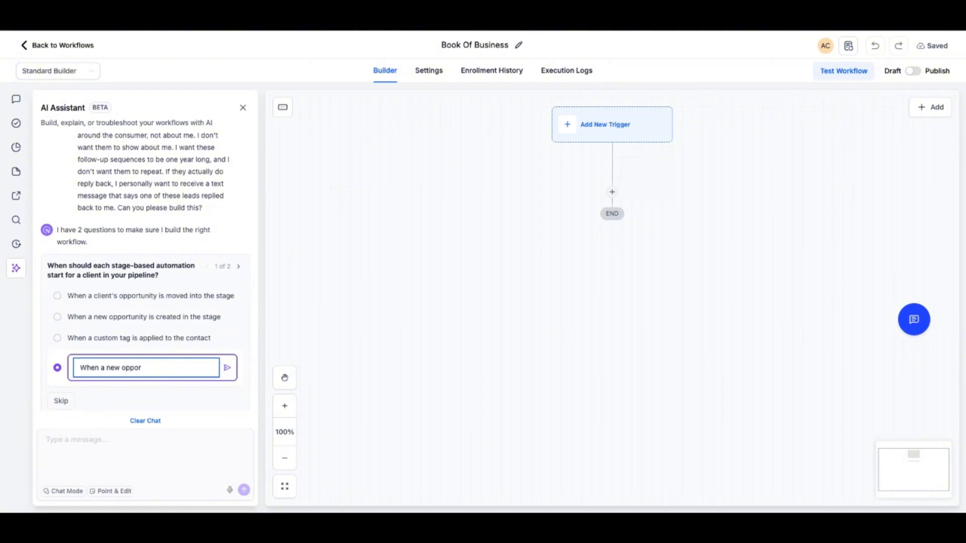
pyautogui.hotkey('shift', 'Left')
pyautogui.hotkey('shift', 'Left')
pyautogui.hotkey('shift', 'Left')
pyautogui.hotkey('shift', 'Left')
pyautogui.hotkey('shift', 'Left')
pyautogui.press('super+v')
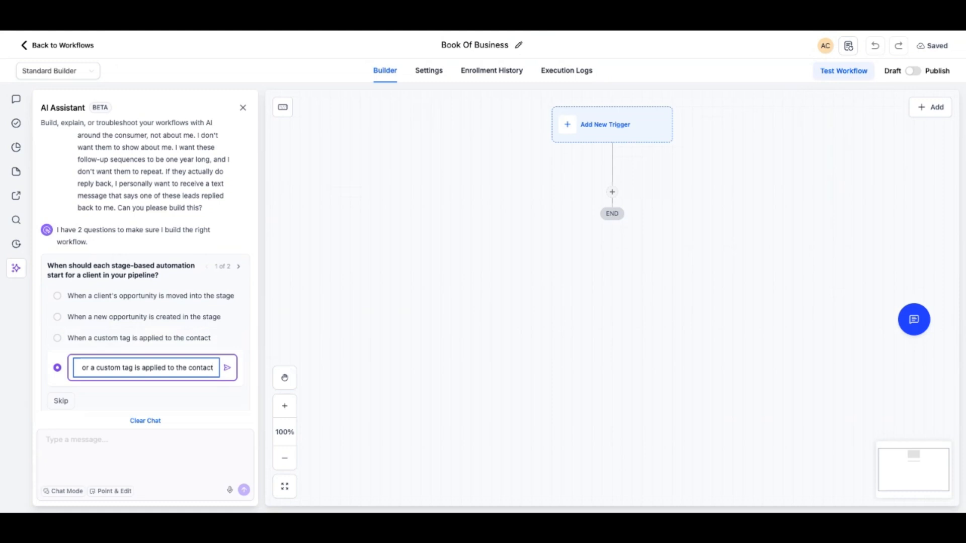
pyautogui.scroll(-2, 230, 443)
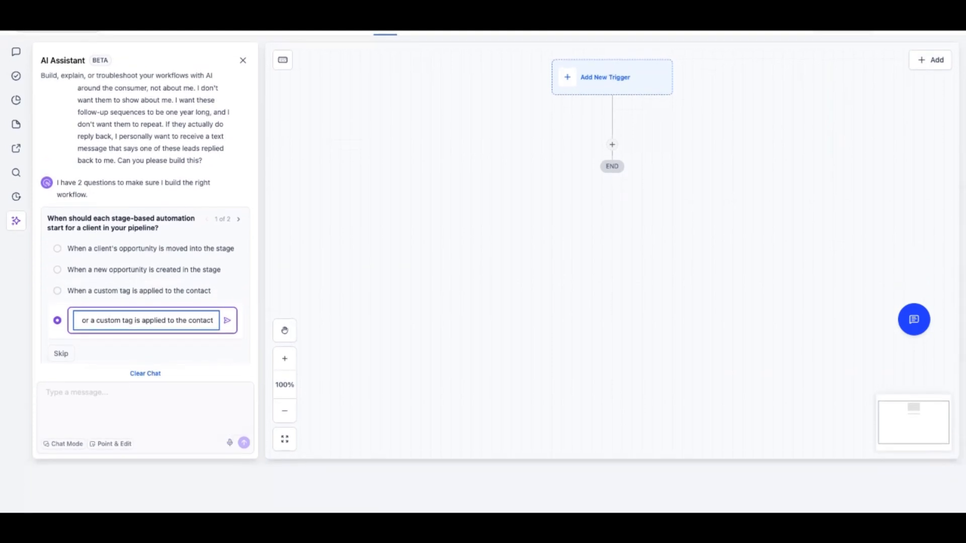
pyautogui.press('Return')
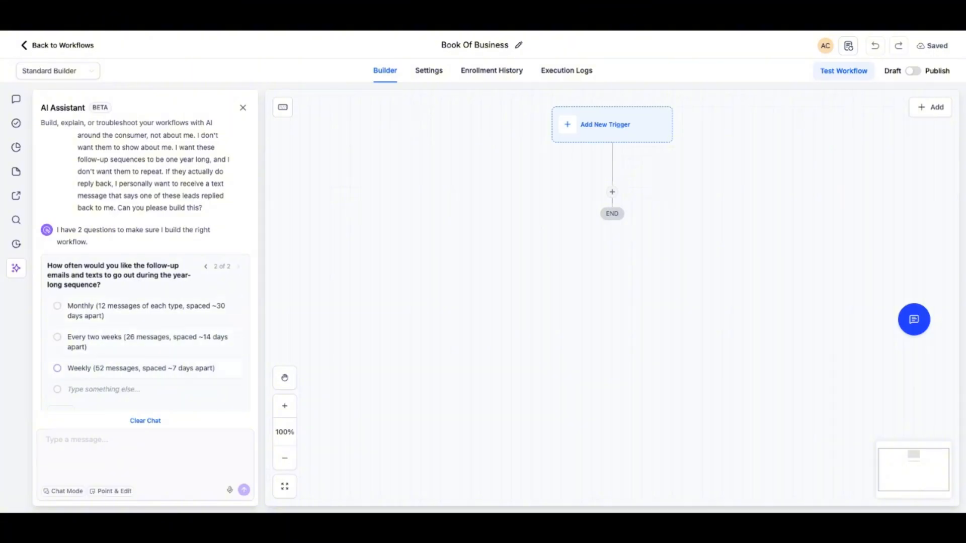
pyautogui.click(57, 337)
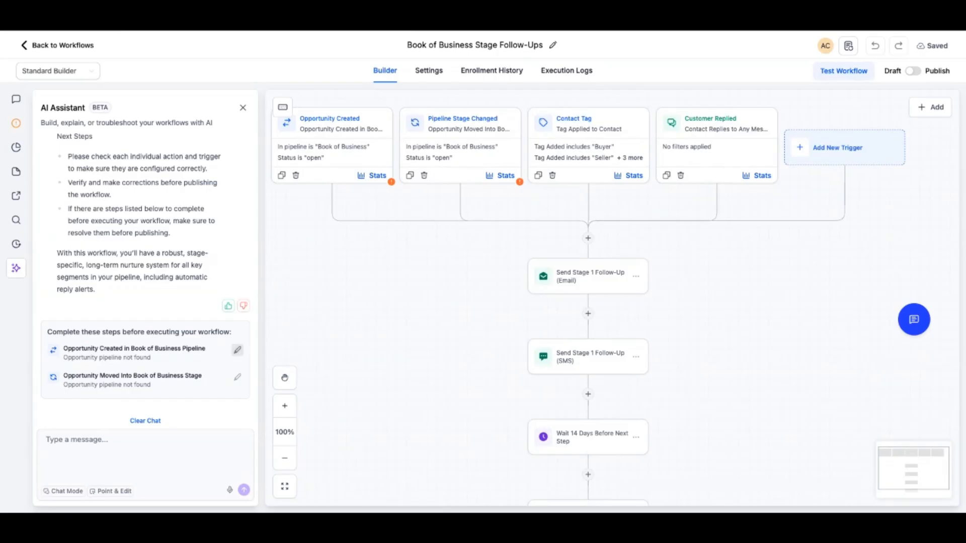
# Edit the Opportunity Created trigger and set its pipeline filter to Book Of Business
pyautogui.click(238, 350)
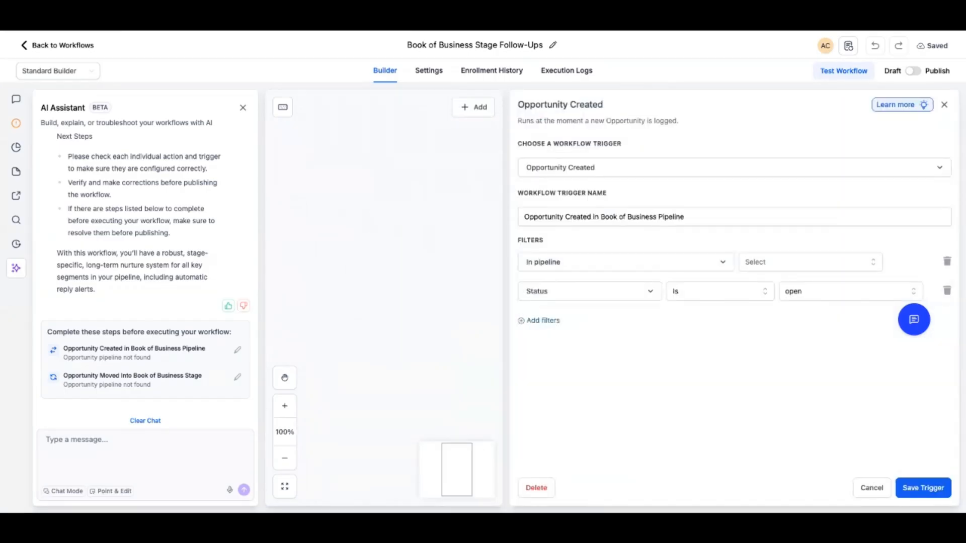
pyautogui.click(810, 262)
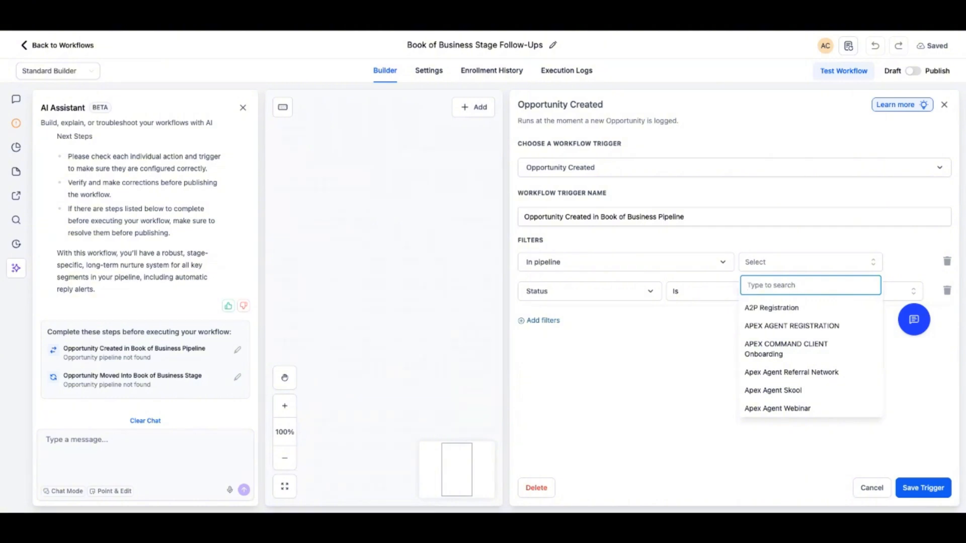
pyautogui.scroll(-5, 792, 372)
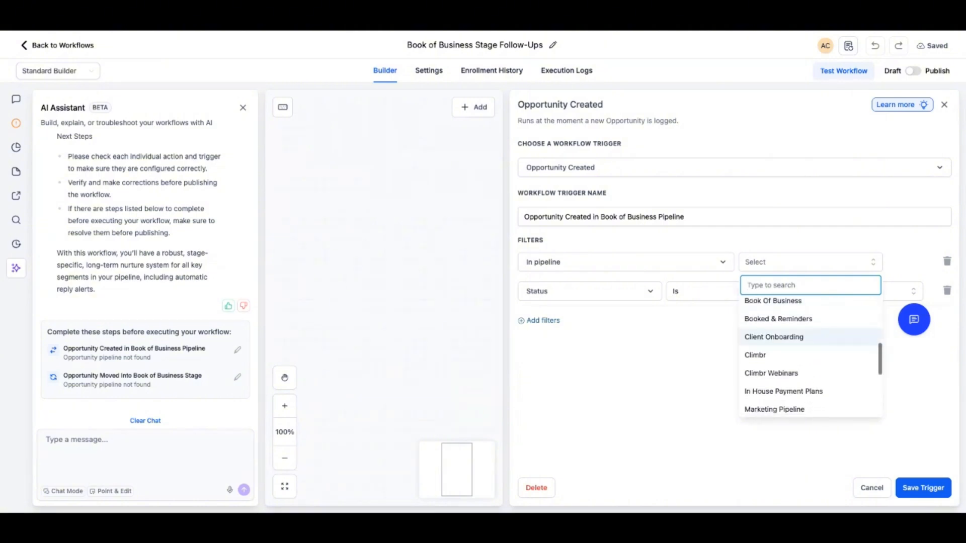
pyautogui.scroll(-3, 810, 359)
pyautogui.scroll(10, 810, 360)
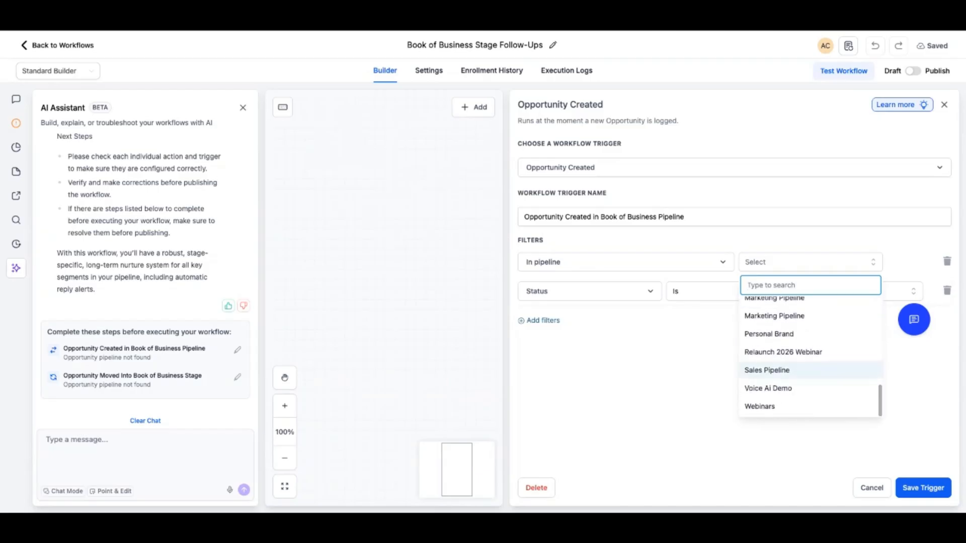
pyautogui.scroll(-3, 805, 354)
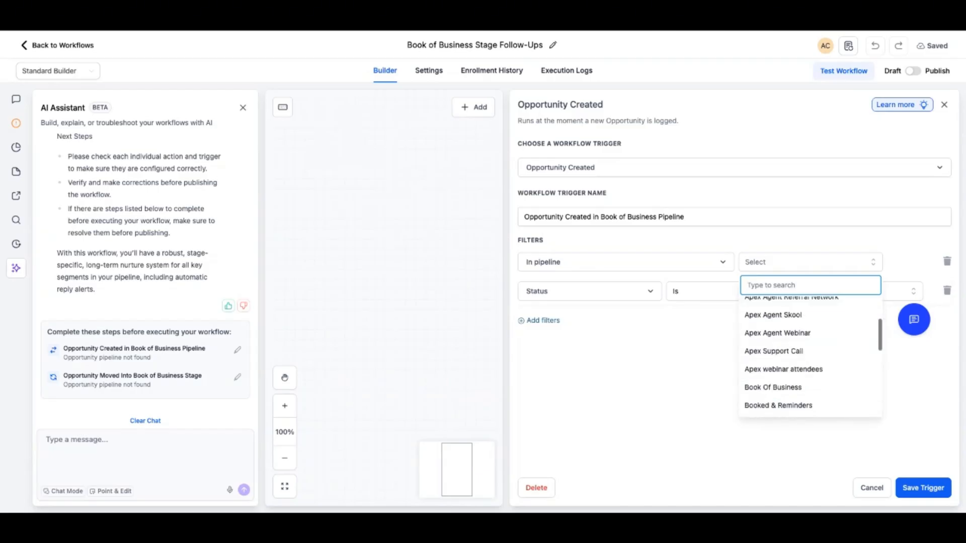
pyautogui.click(773, 316)
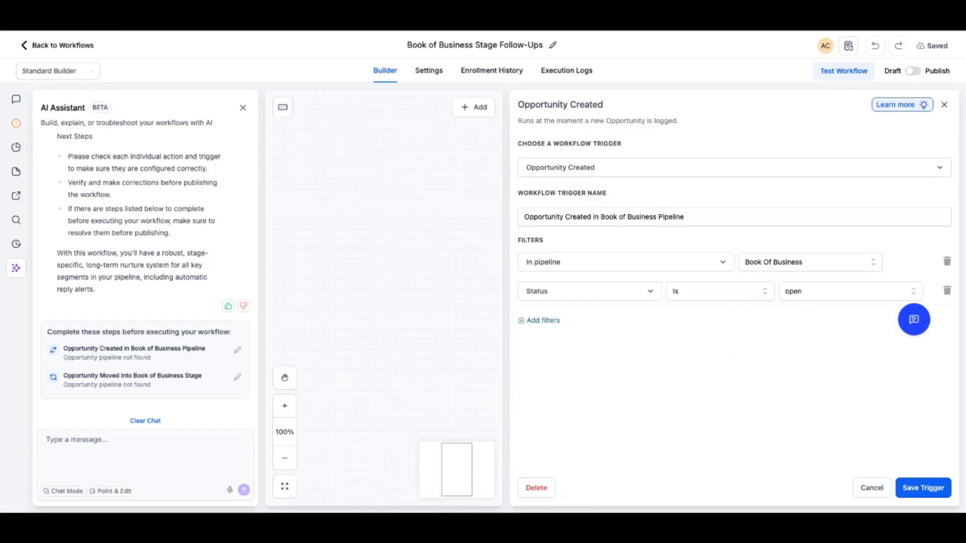
# Try a Buyers pipeline stage filter, then delete the second filter row and save the Opportunity Created trigger
pyautogui.click(590, 291)
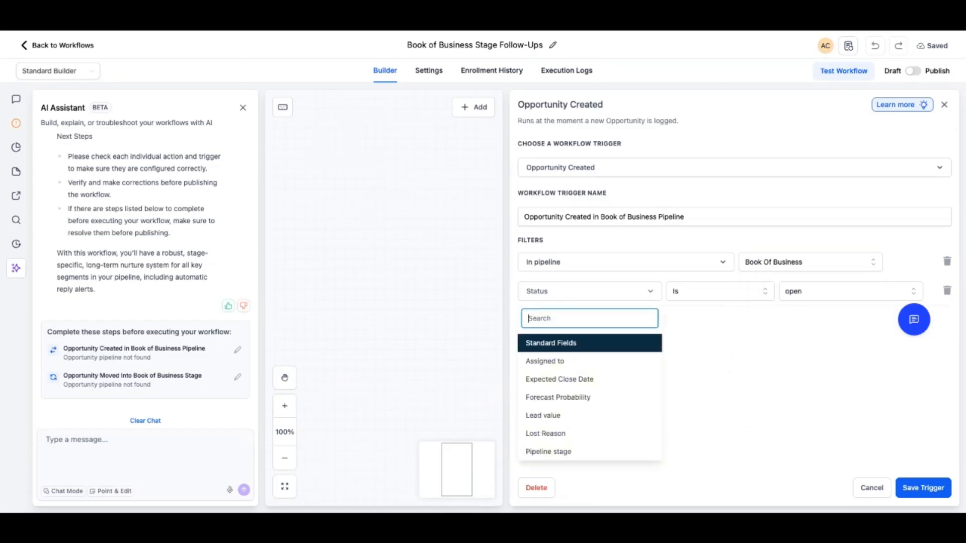
pyautogui.scroll(-3, 554, 377)
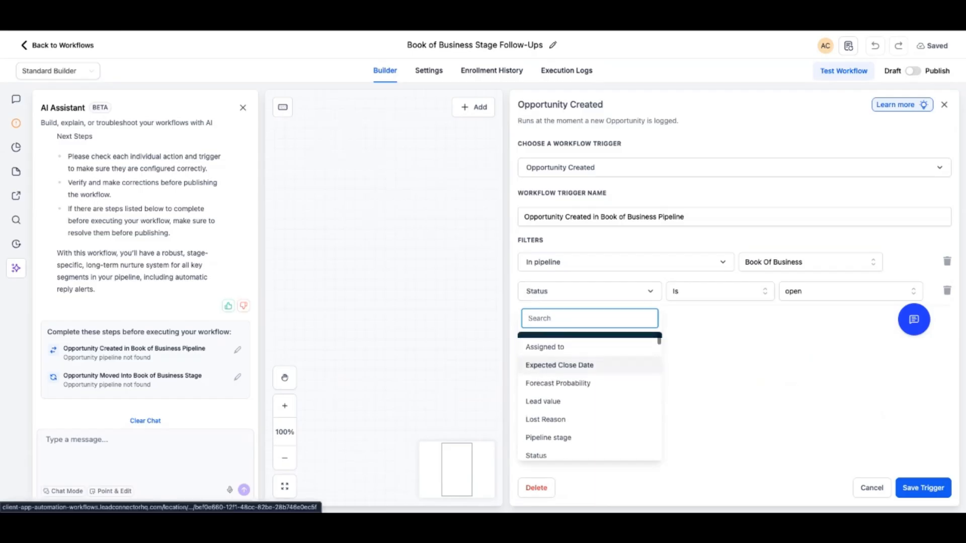
pyautogui.click(548, 377)
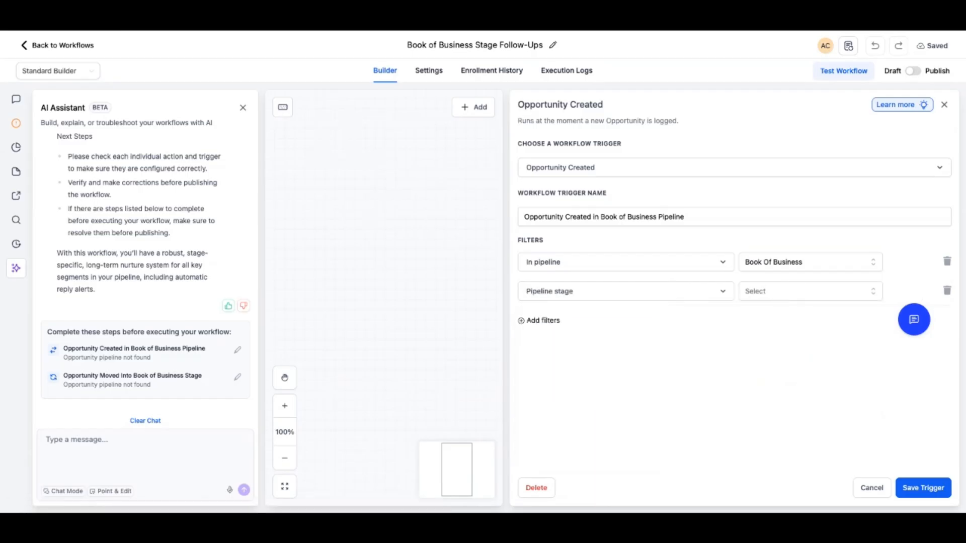
pyautogui.click(805, 292)
pyautogui.write('Buyers')
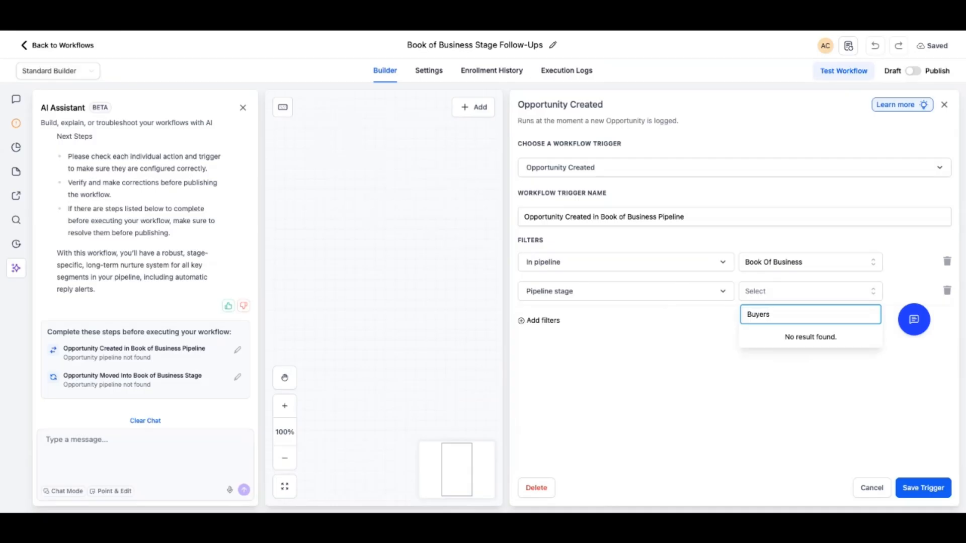
pyautogui.press('Escape')
pyautogui.click(810, 291)
pyautogui.click(626, 292)
pyautogui.click(626, 291)
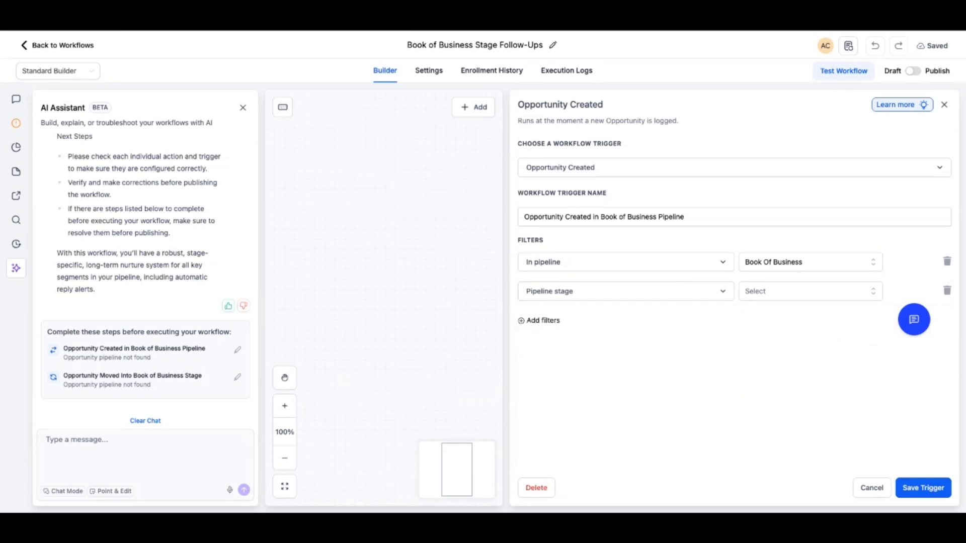
pyautogui.click(947, 291)
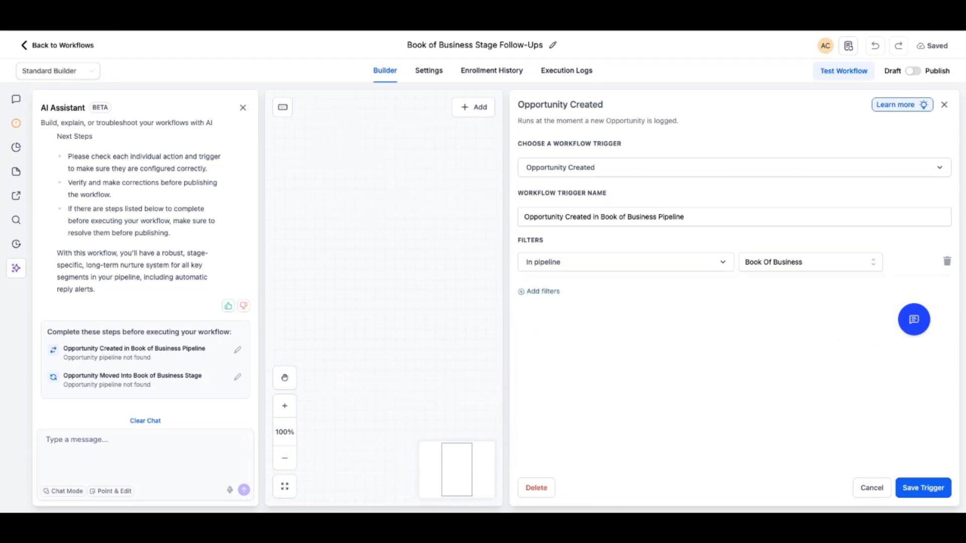
pyautogui.click(923, 488)
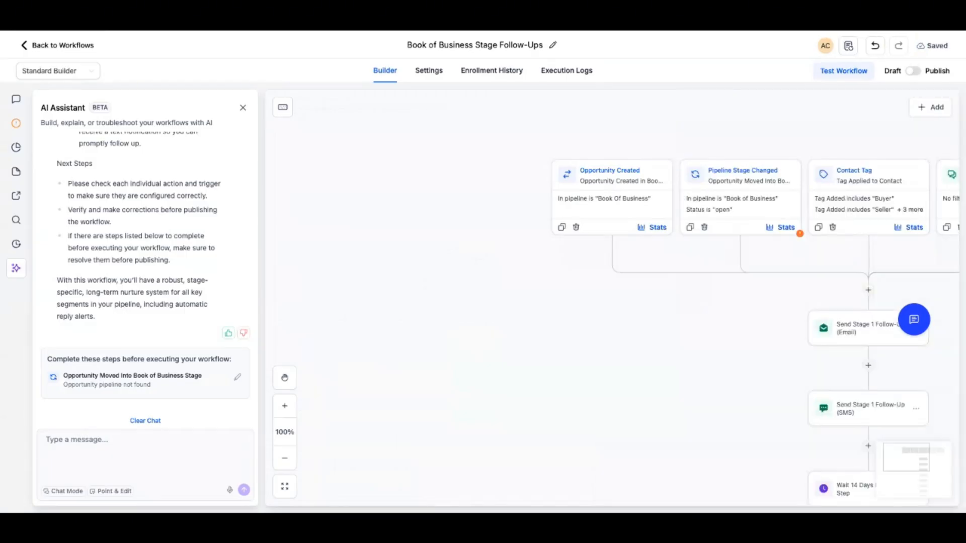
# Edit the Pipeline Stage Changed trigger, set its pipeline to Book Of Business, and delete the status filter
pyautogui.click(238, 377)
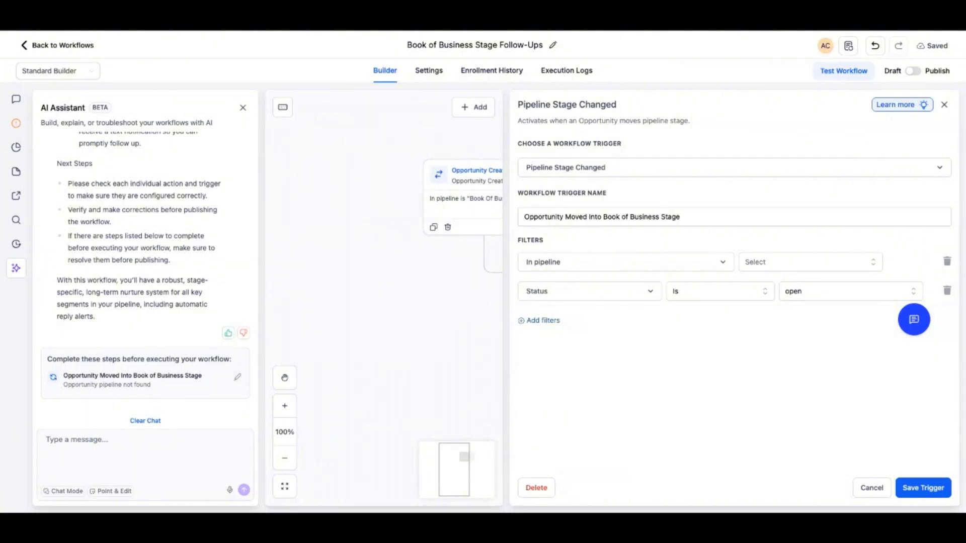
pyautogui.click(811, 262)
pyautogui.scroll(-4, 810, 372)
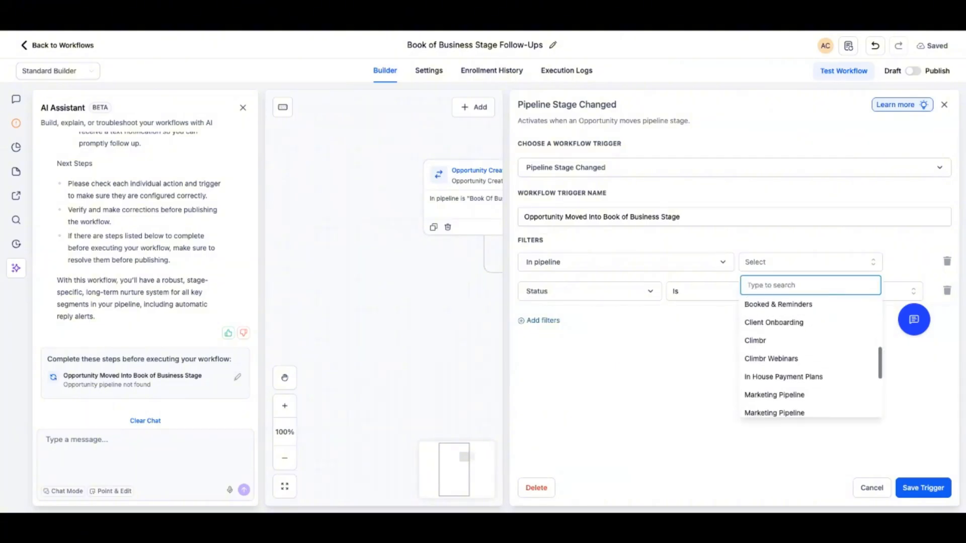
pyautogui.scroll(2, 810, 359)
pyautogui.click(774, 323)
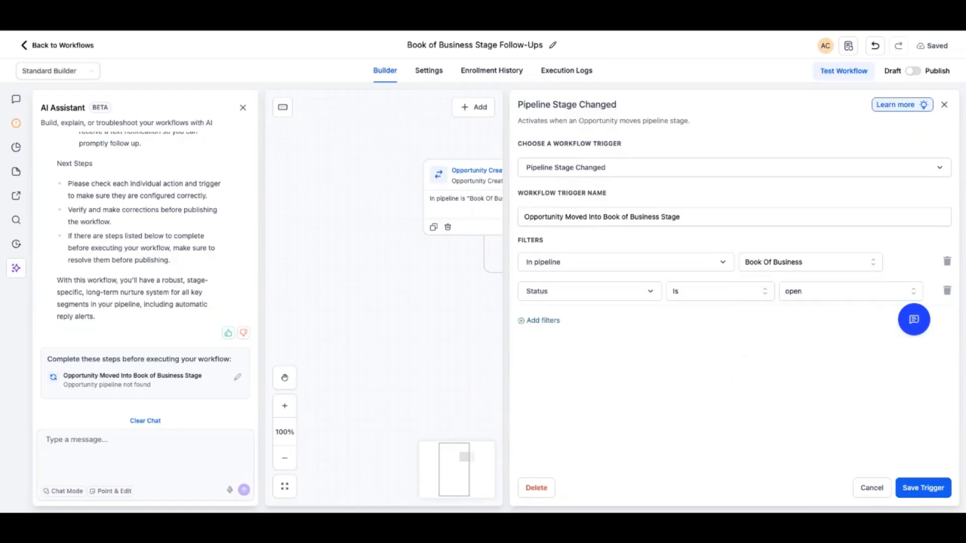
pyautogui.click(947, 291)
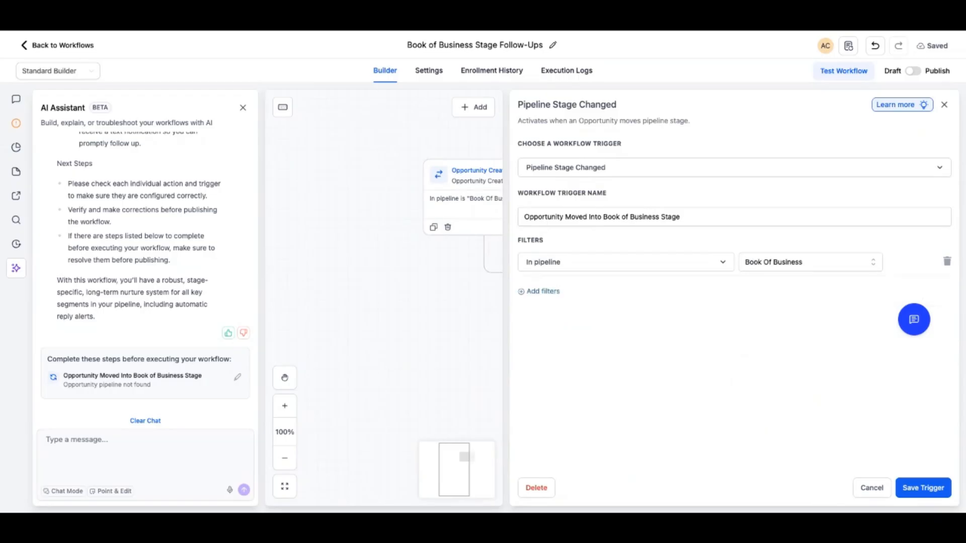
# Save the Pipeline Stage Changed trigger and review the workflow's full sequence of follow-up actions
pyautogui.click(923, 488)
pyautogui.hscroll(1, 612, 297)
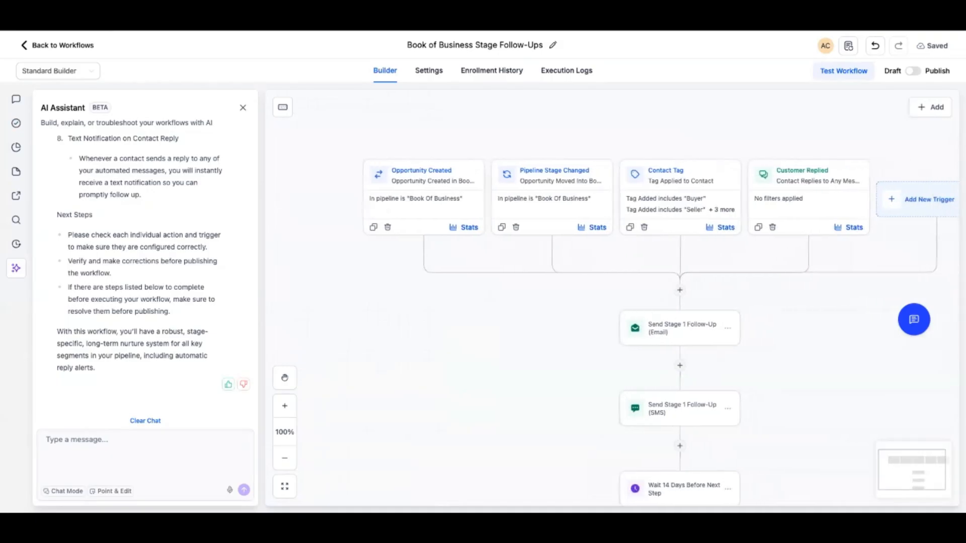
pyautogui.hscroll(1, 612, 298)
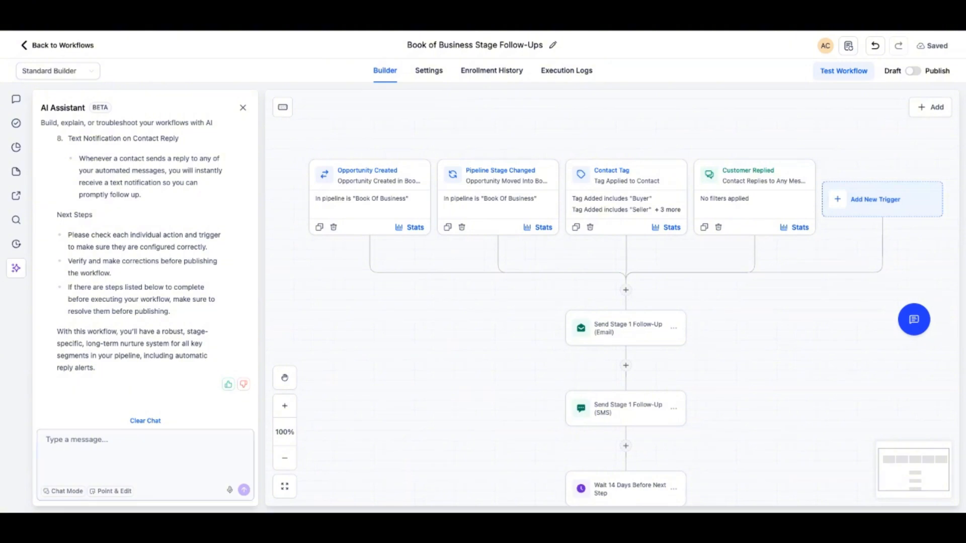
pyautogui.scroll(-5, 625, 302)
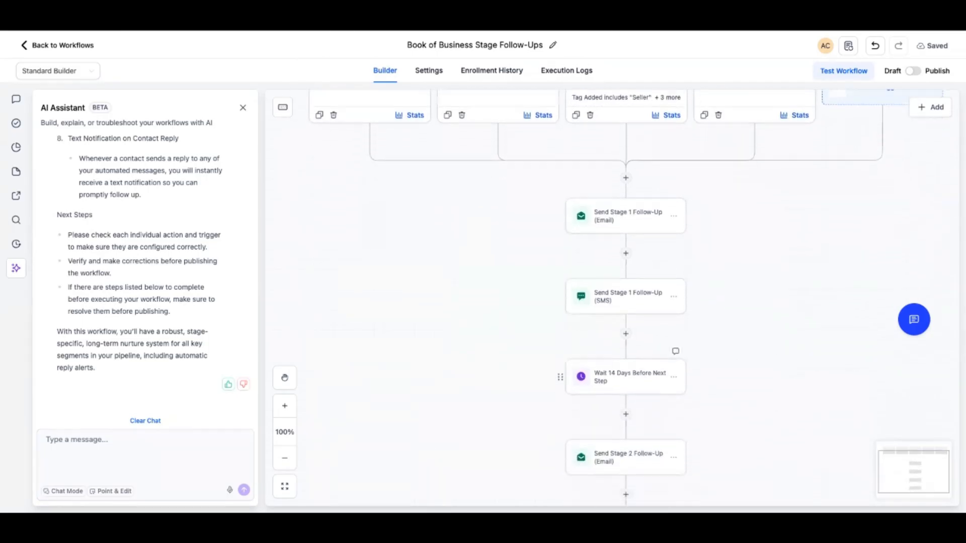
pyautogui.scroll(-1, 626, 302)
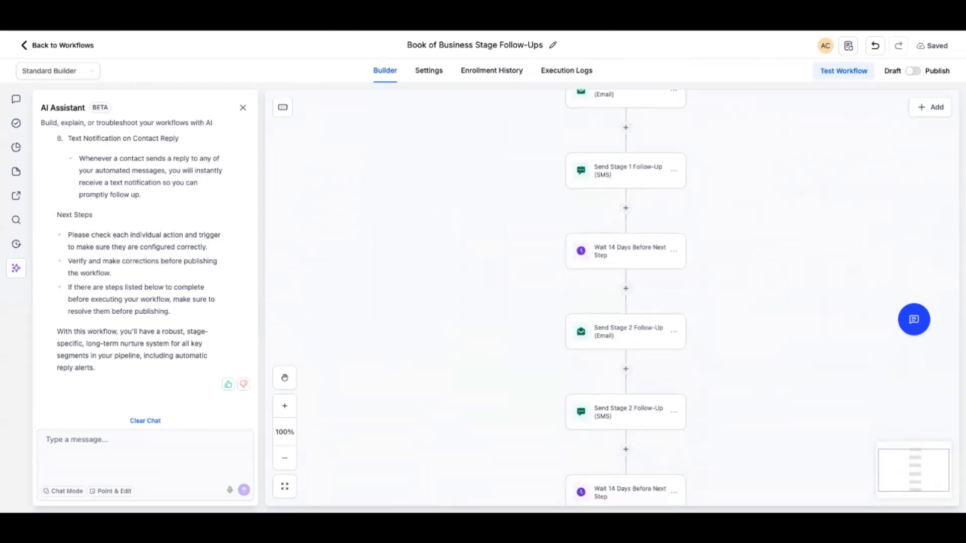
pyautogui.scroll(-5, 626, 302)
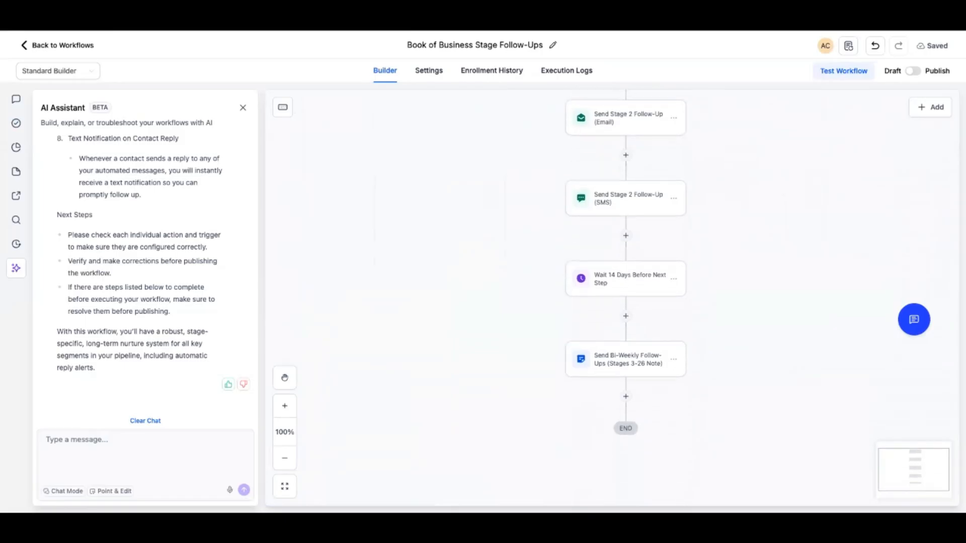
pyautogui.scroll(-2, 626, 302)
pyautogui.scroll(10, 626, 302)
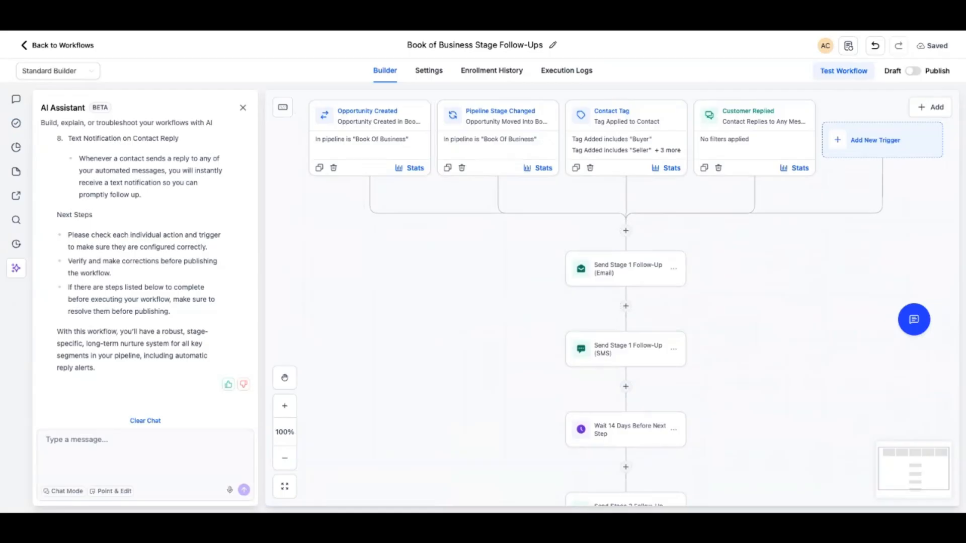
# Ask the AI assistant for a visual showing Buyer, Seller, Customer replied, Investor and Past customer stages with their automations
pyautogui.click(144, 453)
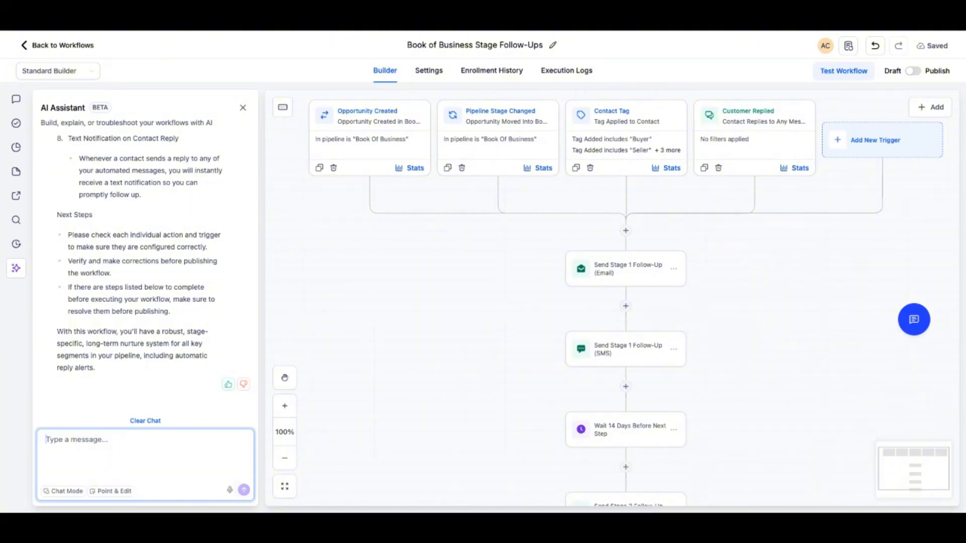
pyautogui.hotkey('ctrl', 'v')
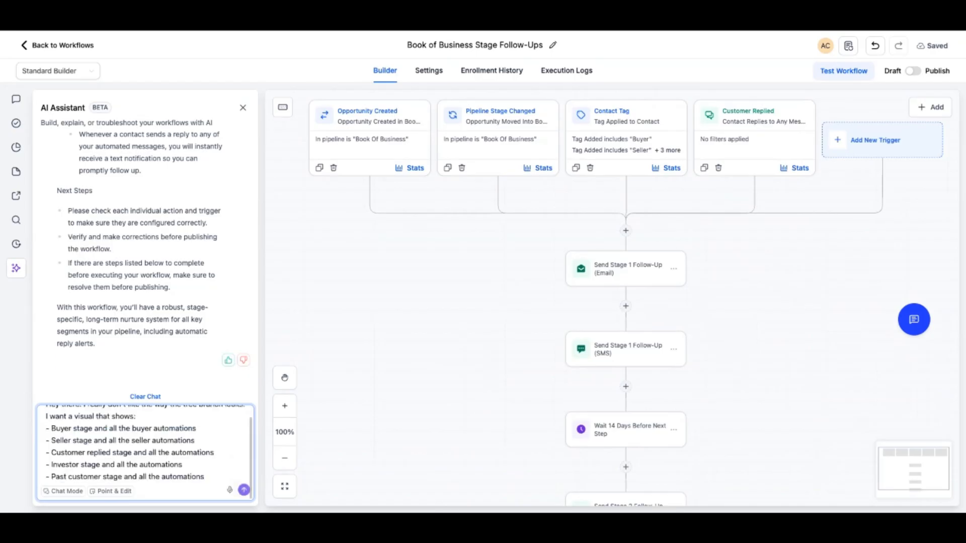
pyautogui.press('Return')
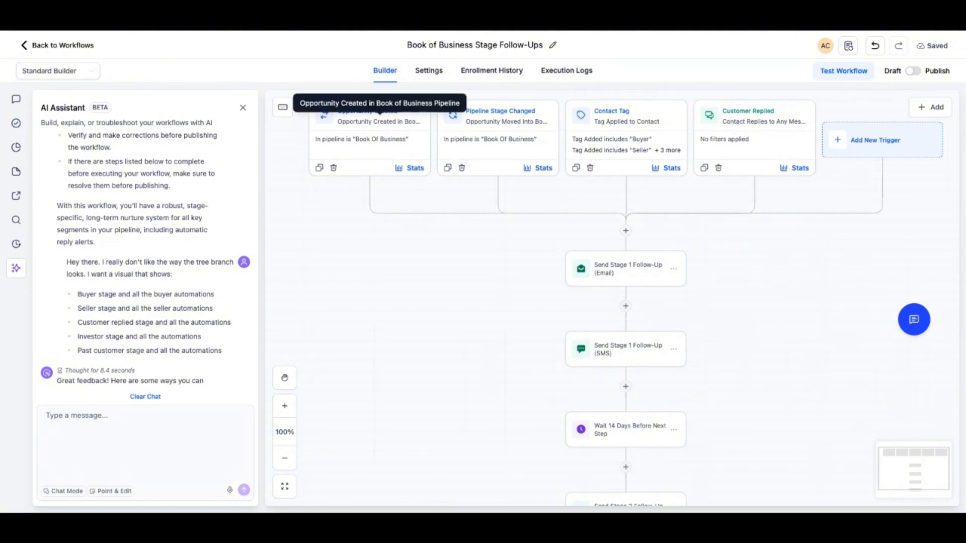
# Read the AI's layout suggestions and send the suggested question on creating a visual representation of the workflow
pyautogui.scroll(-1, 611, 298)
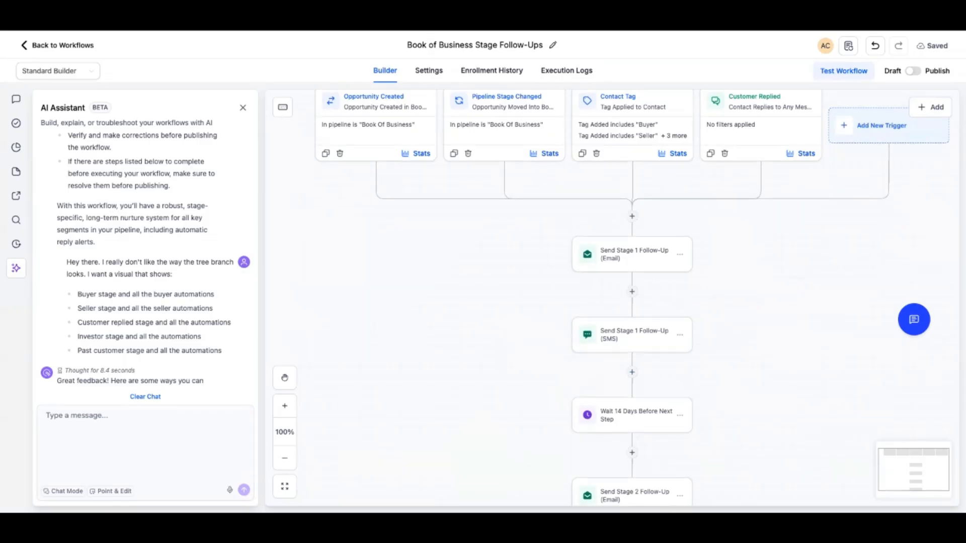
pyautogui.scroll(1, 632, 322)
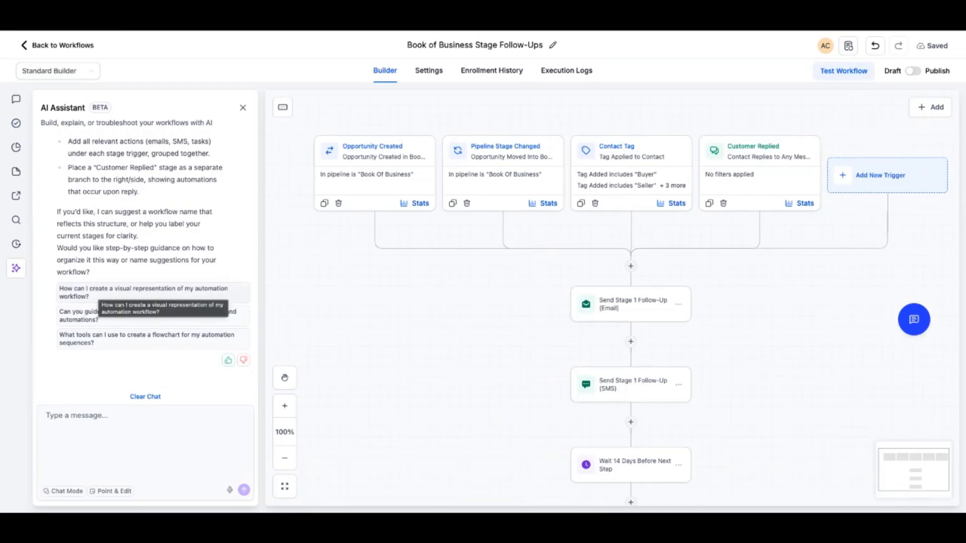
pyautogui.click(144, 292)
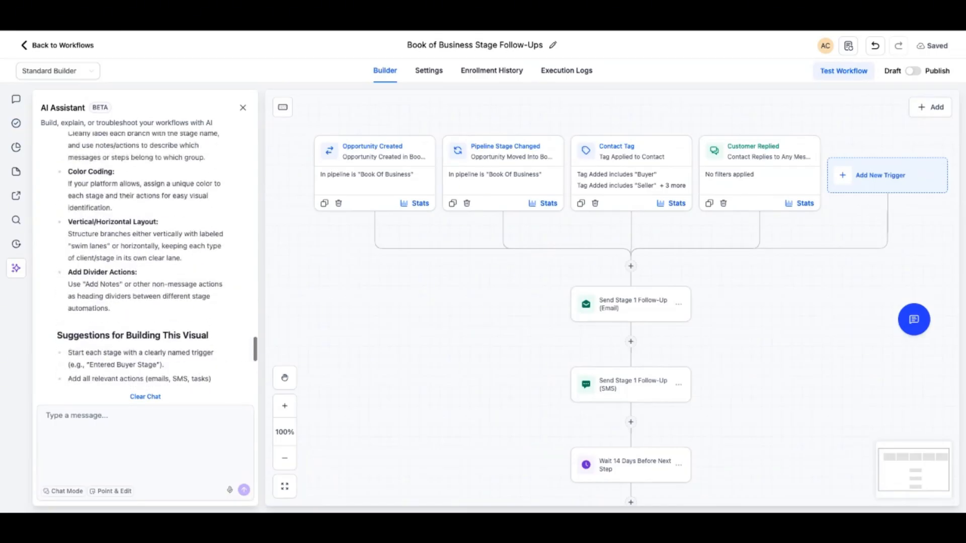
pyautogui.scroll(5, 146, 252)
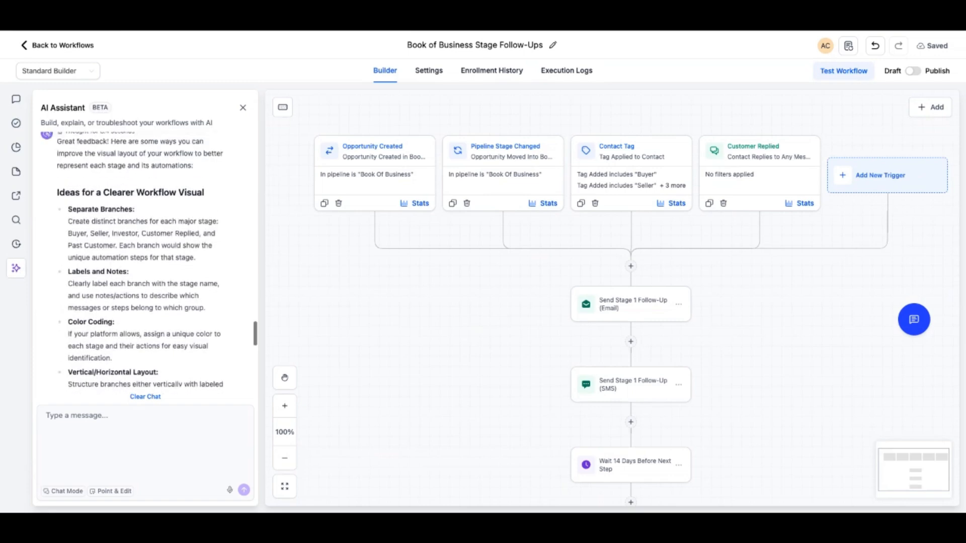
pyautogui.scroll(3, 146, 251)
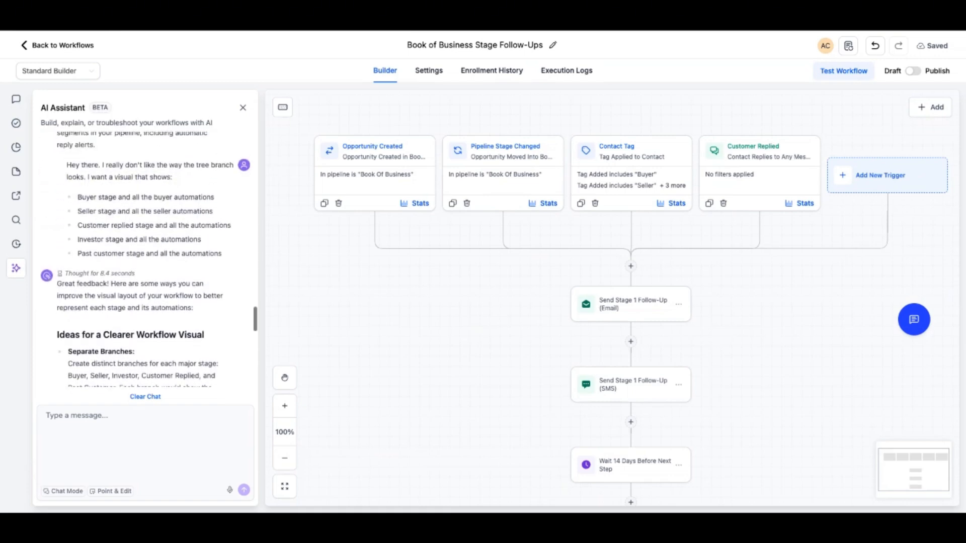
pyautogui.scroll(-8, 146, 251)
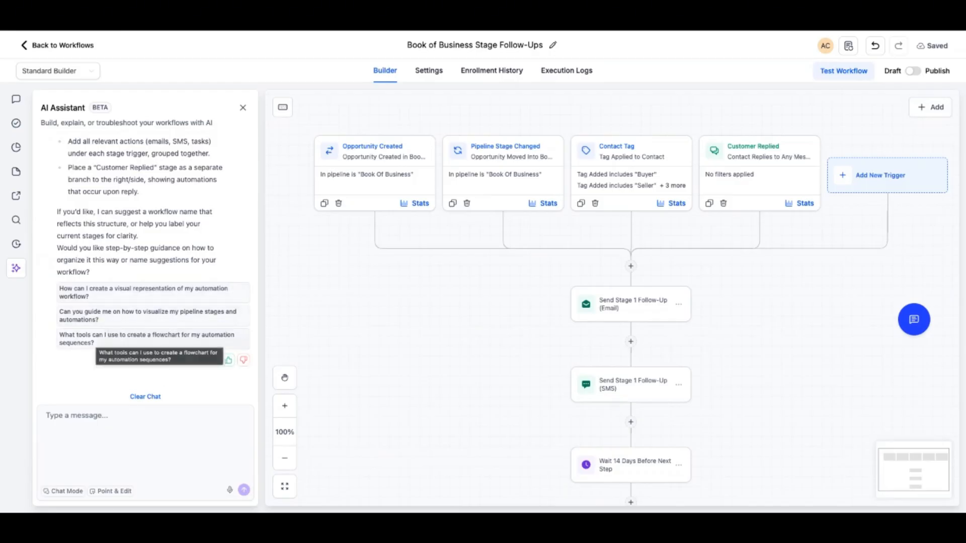
pyautogui.click(144, 293)
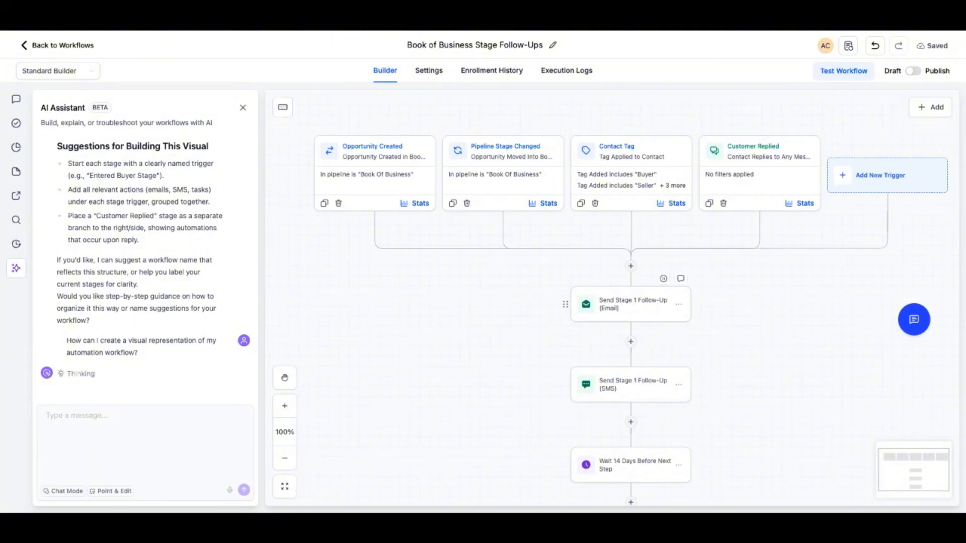
# Open the Send Stage 1 Follow-Up (Email) action and review its subject, message and test email settings
pyautogui.click(631, 304)
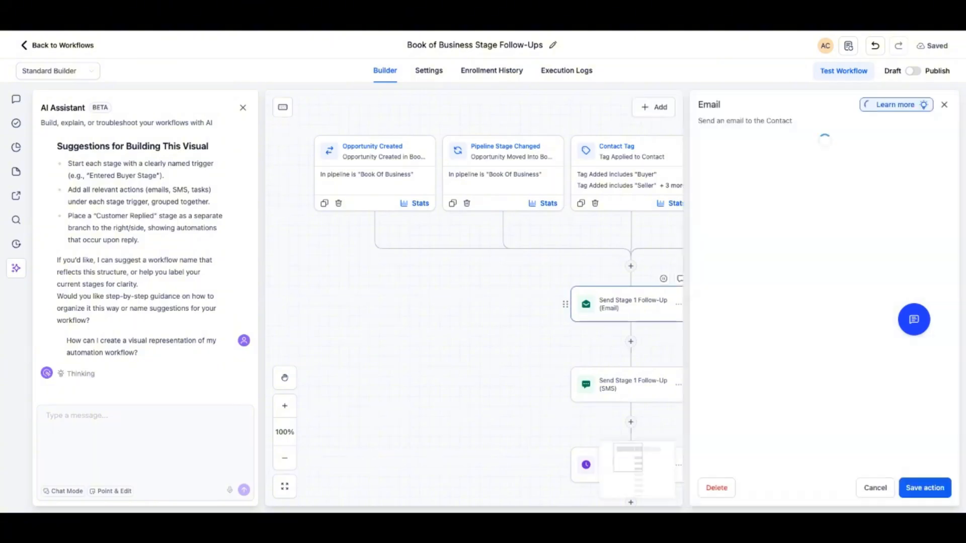
pyautogui.scroll(-7, 825, 302)
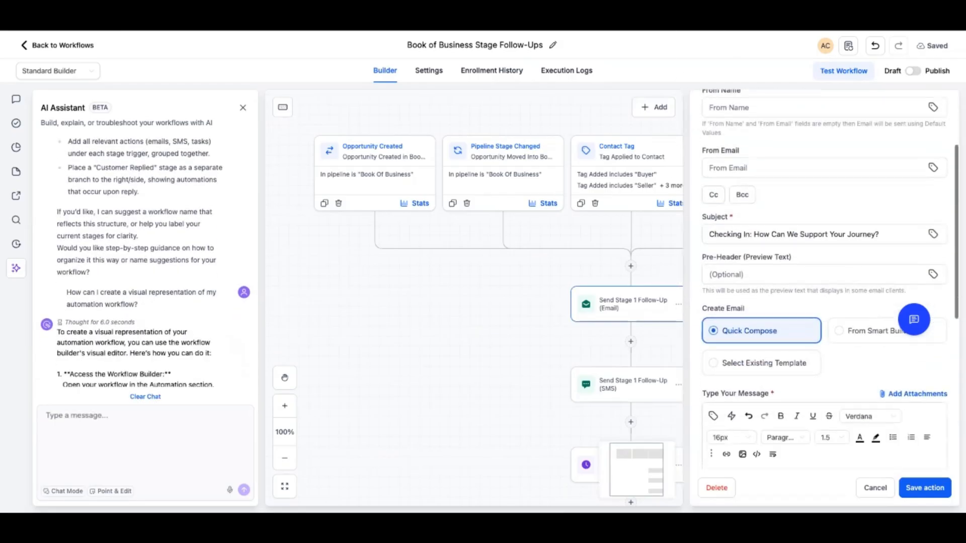
pyautogui.scroll(-6, 820, 279)
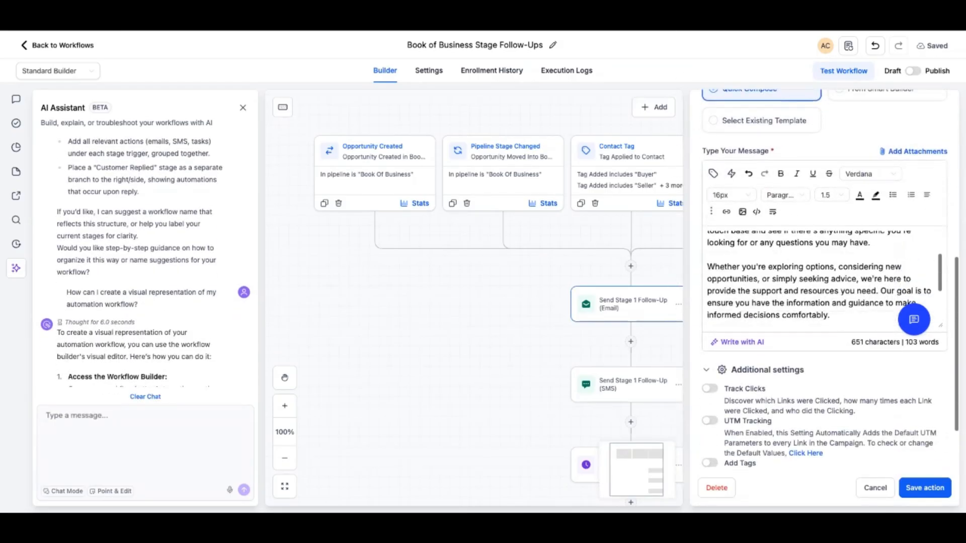
pyautogui.scroll(3, 820, 279)
pyautogui.scroll(3, 820, 279)
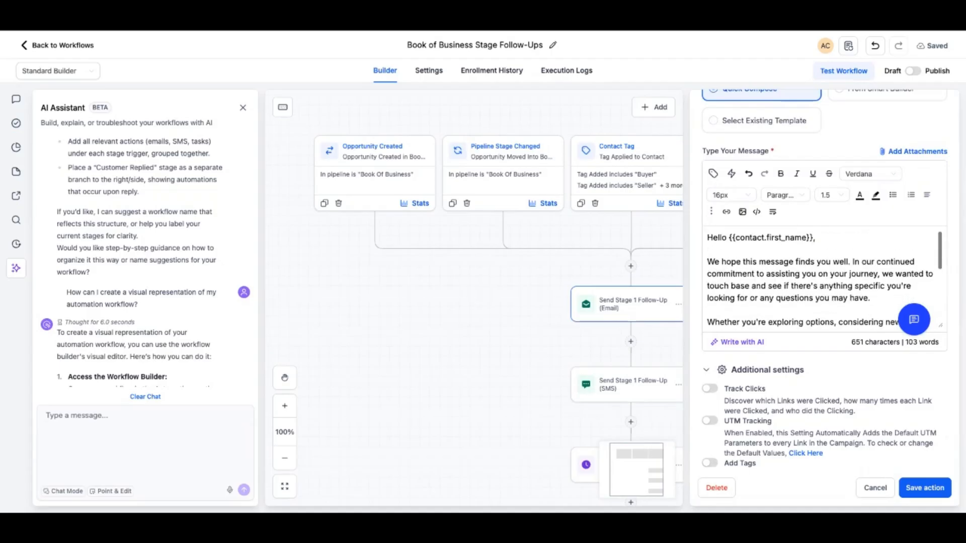
pyautogui.scroll(3, 765, 292)
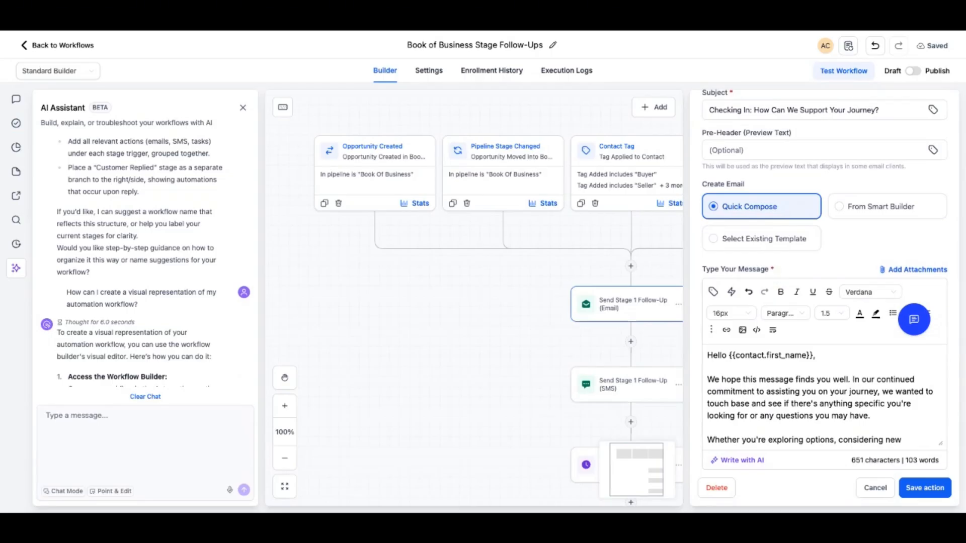
pyautogui.scroll(4, 825, 279)
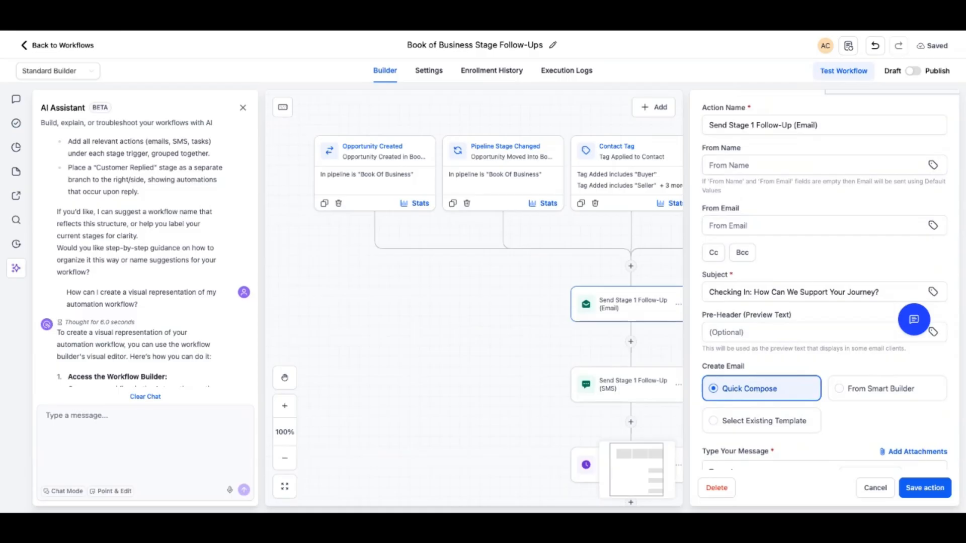
pyautogui.scroll(-8, 825, 277)
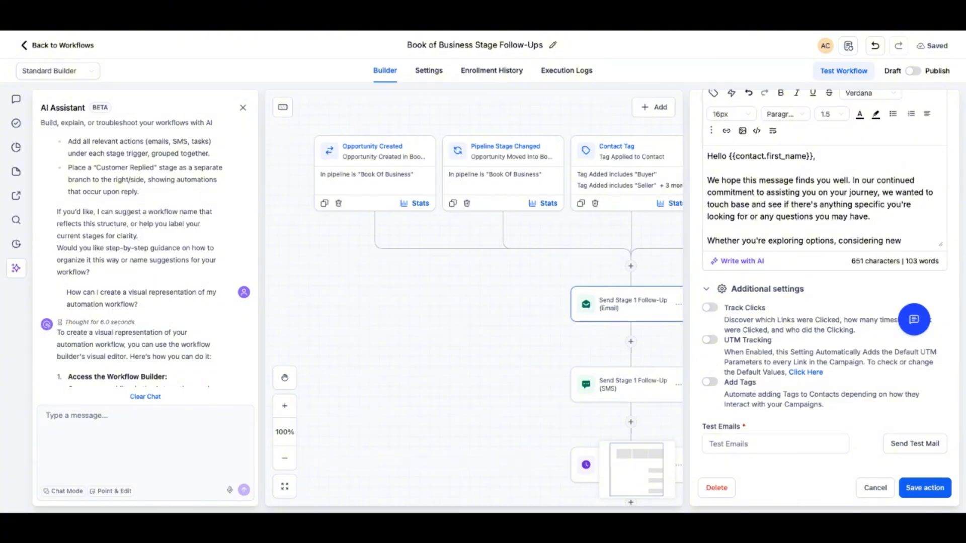
pyautogui.click(769, 444)
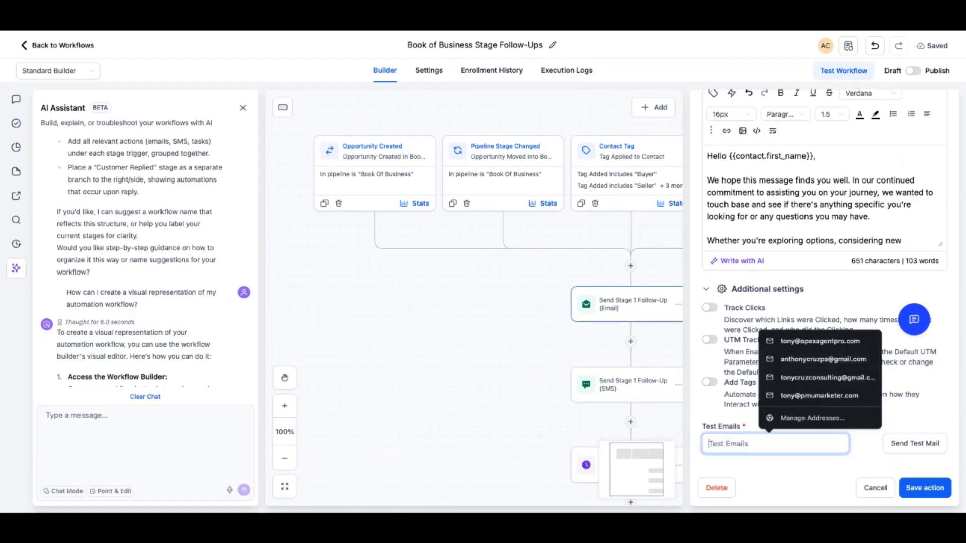
pyautogui.click(453, 342)
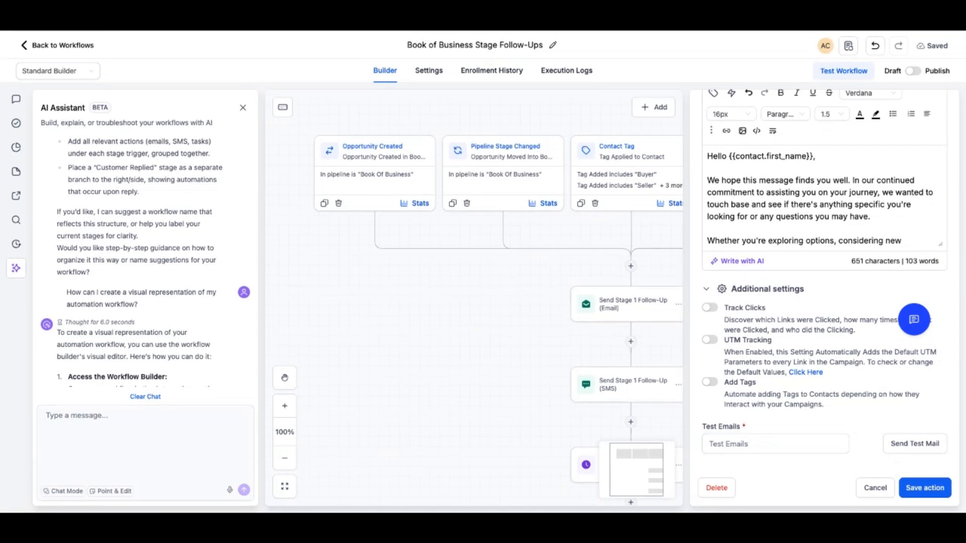
# Open the Send Stage 1 Follow-Up (SMS) action, review its message, and launch Write with AI
pyautogui.click(627, 385)
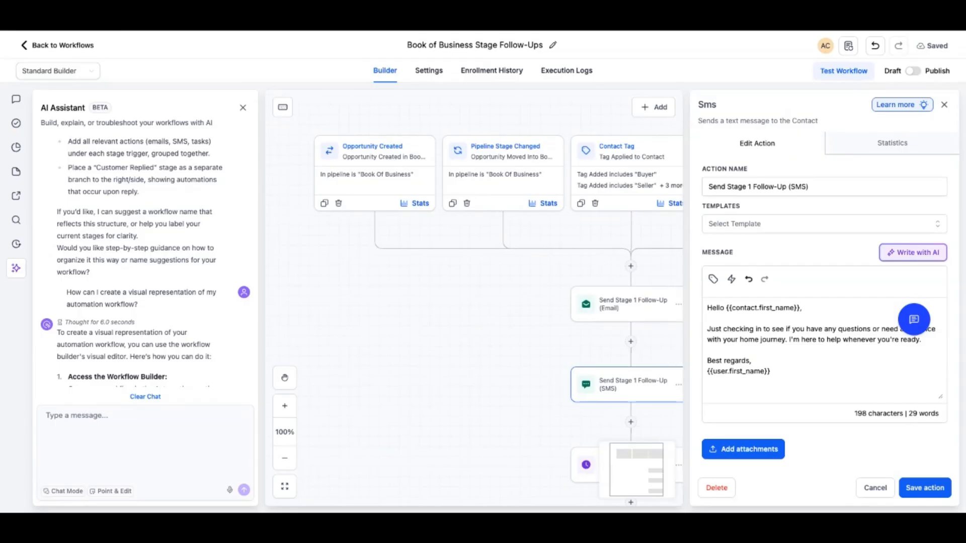
pyautogui.scroll(-3, 825, 302)
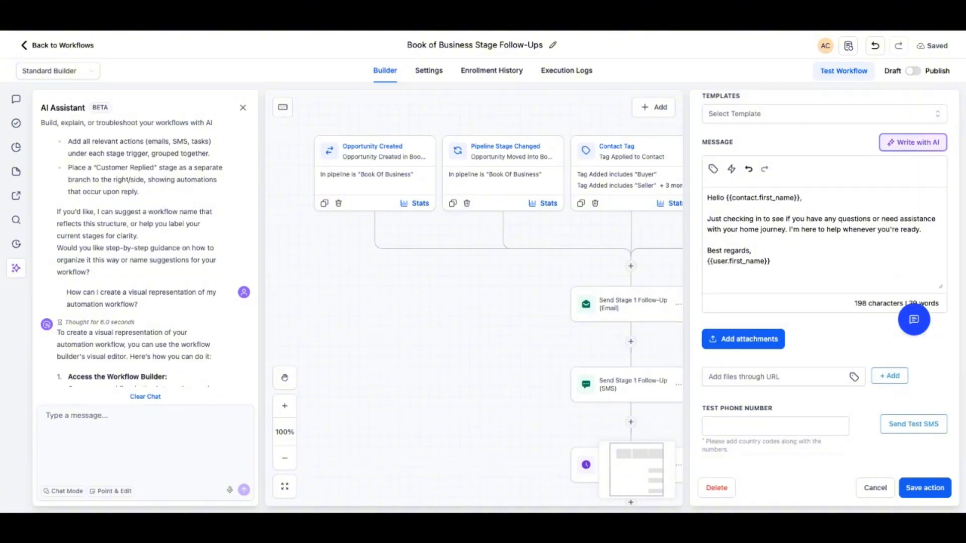
pyautogui.moveTo(483, 31)
pyautogui.scroll(4, 825, 302)
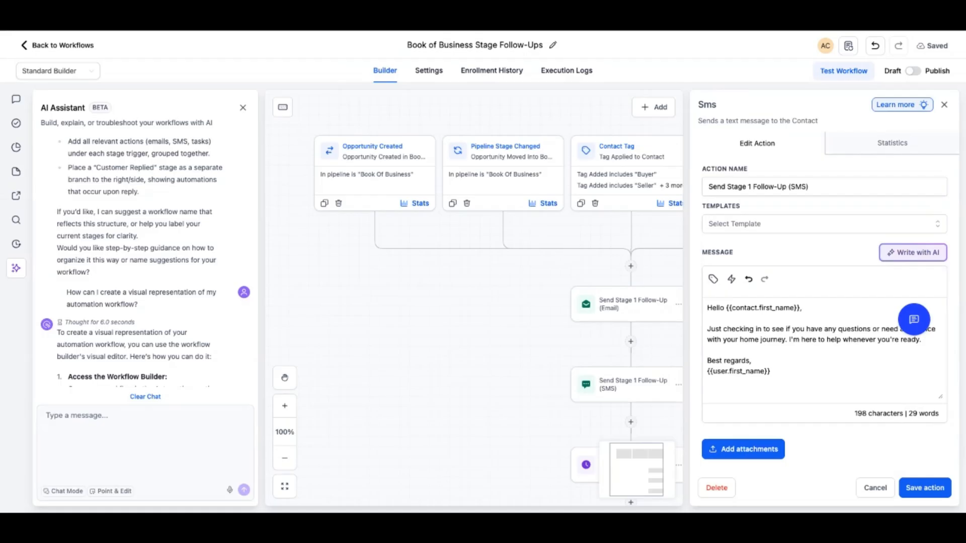
pyautogui.click(913, 253)
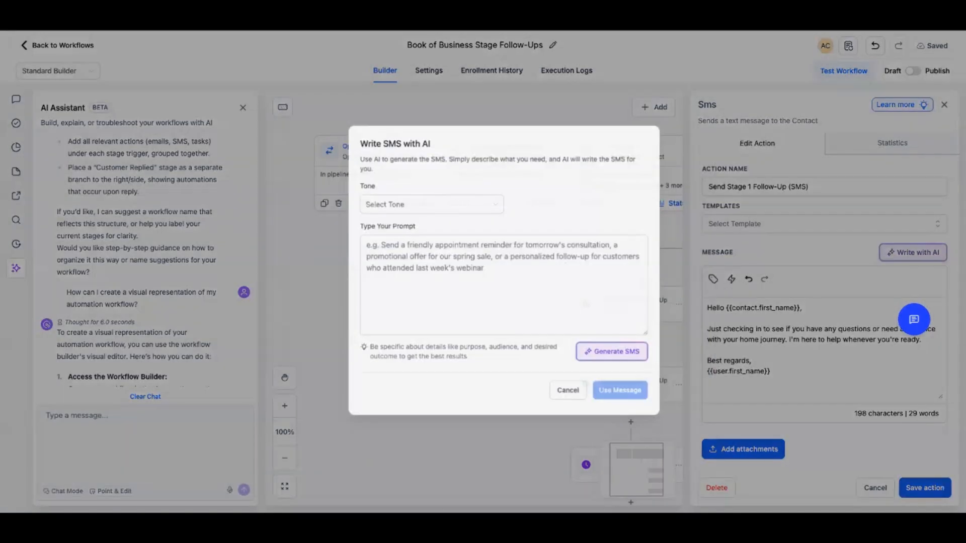
# Set the AI tone to Friendly and enter a prompt for an epic buyer follow-up text for a Facebook ad opt-in
pyautogui.click(407, 202)
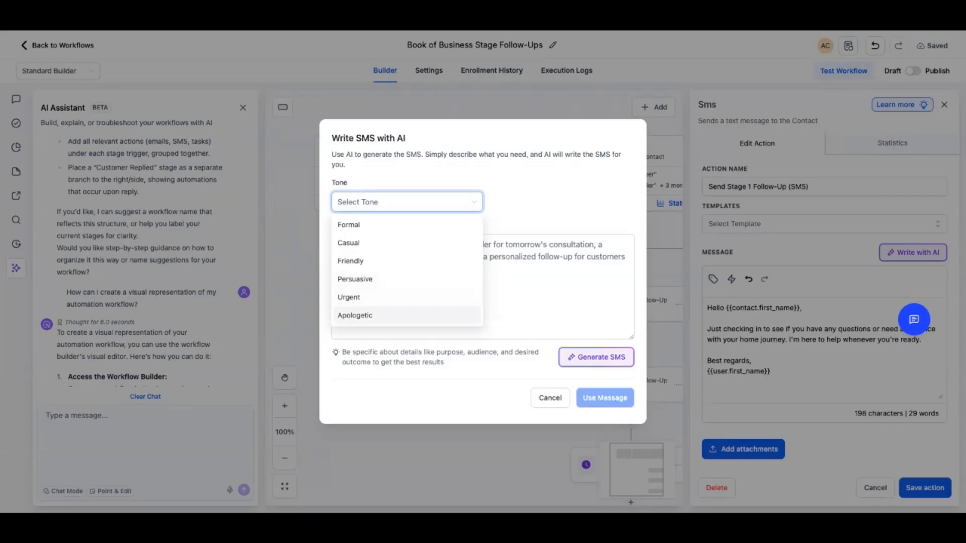
pyautogui.click(543, 208)
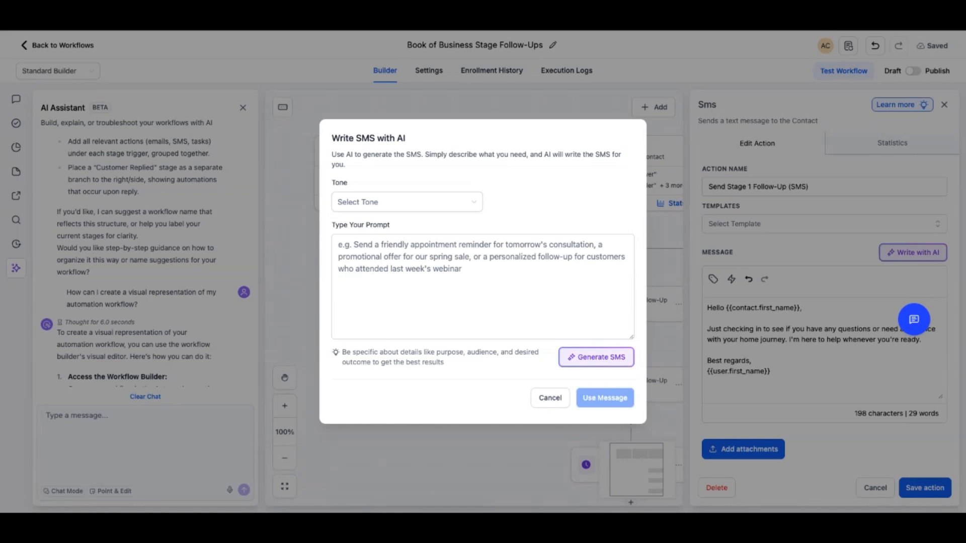
pyautogui.click(407, 202)
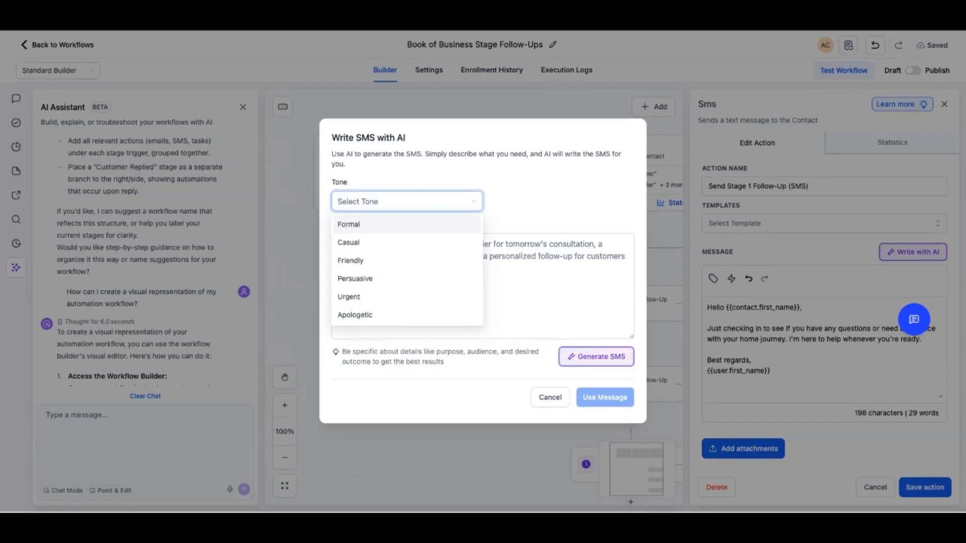
pyautogui.press('Down')
pyautogui.press('Down')
pyautogui.press('Return')
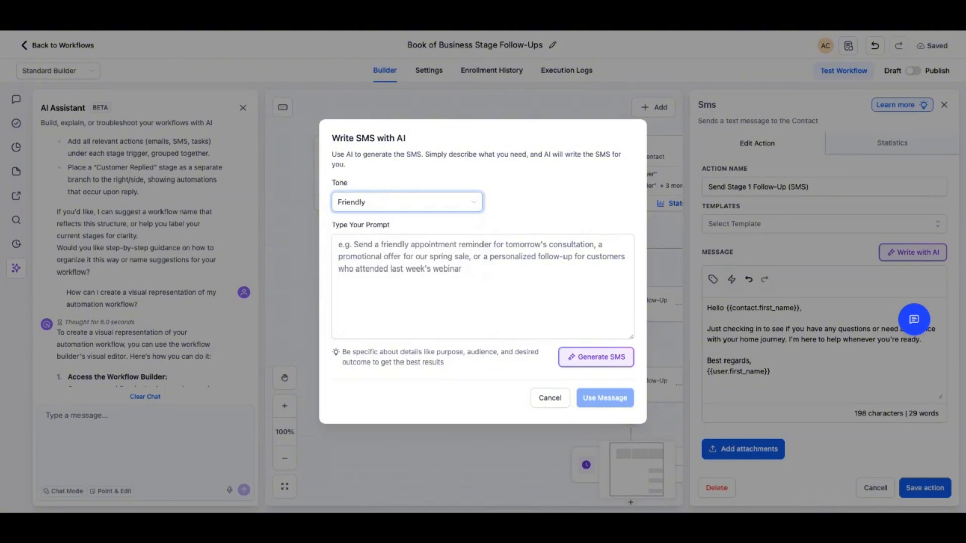
pyautogui.click(482, 286)
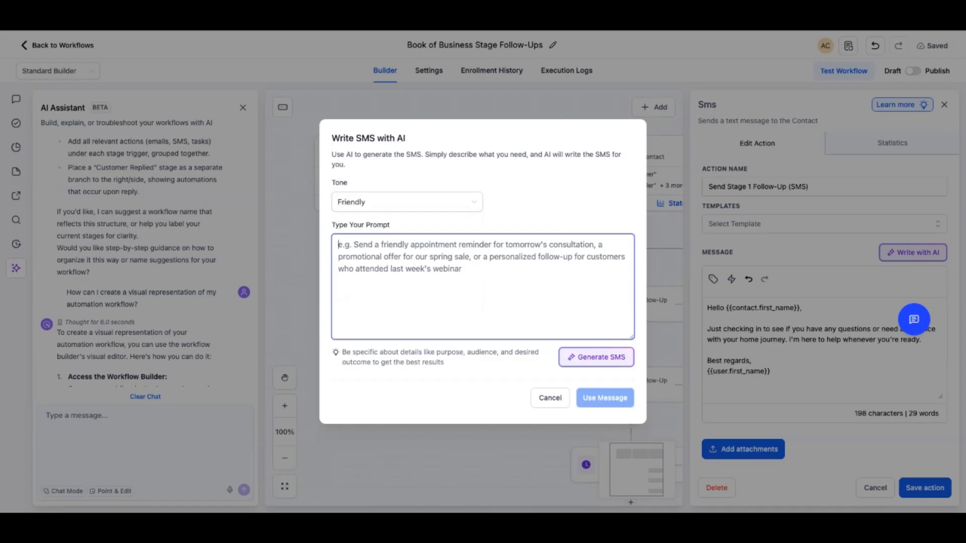
pyautogui.write('I want to create an epic buyer follow-up sequence or buyer follow-up text message for somebody that just opted in from one of my Facebook ads.')
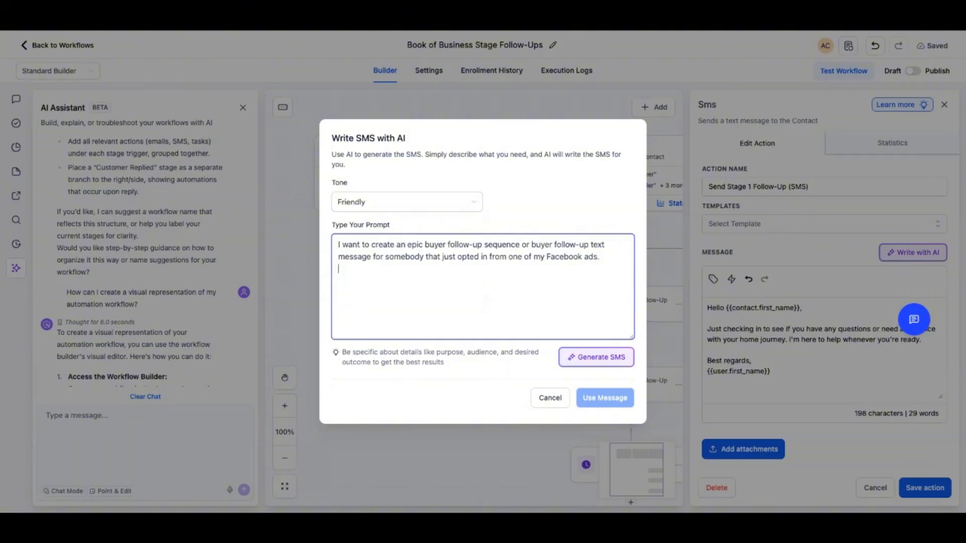
# Generate the SMS with AI and regenerate it with a modification noting it builds no rapport
pyautogui.click(596, 357)
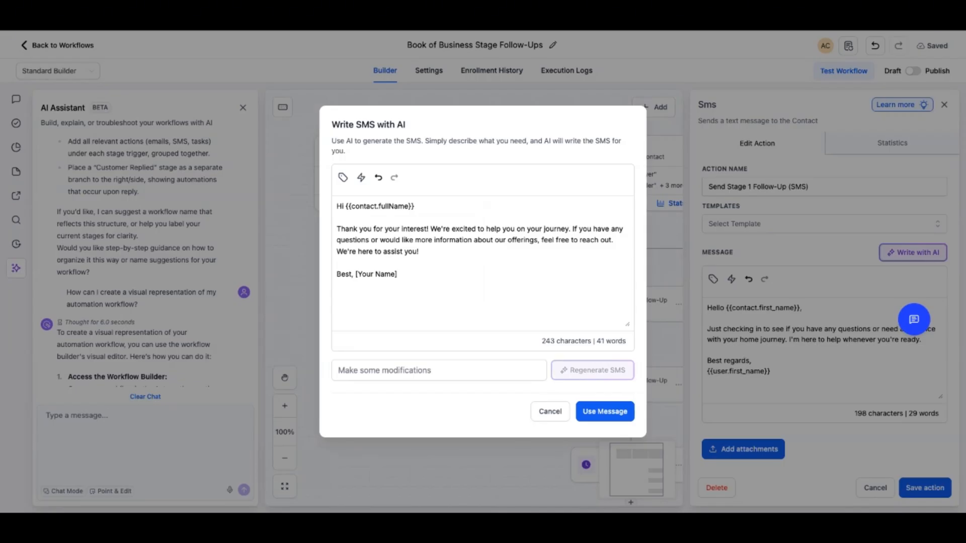
pyautogui.click(439, 370)
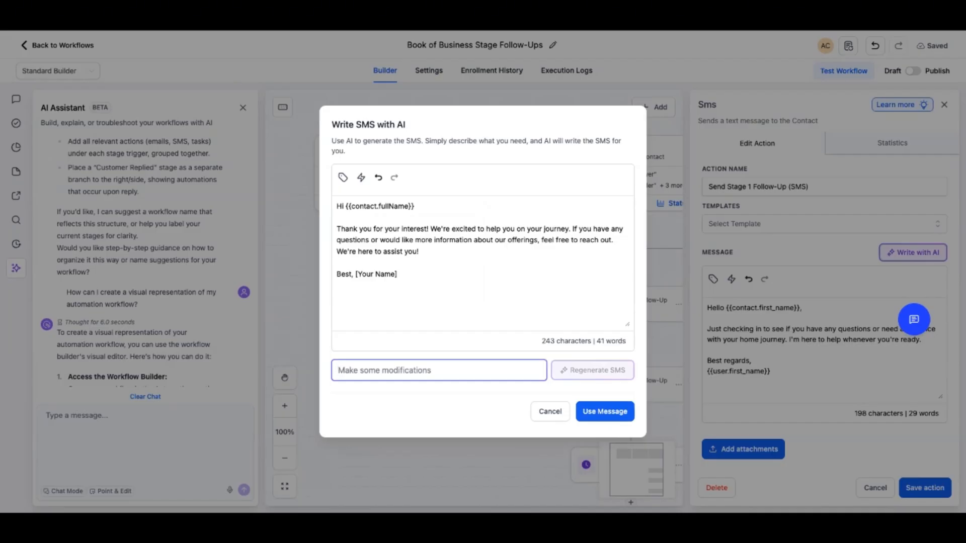
pyautogui.hotkey('ctrl', 'v')
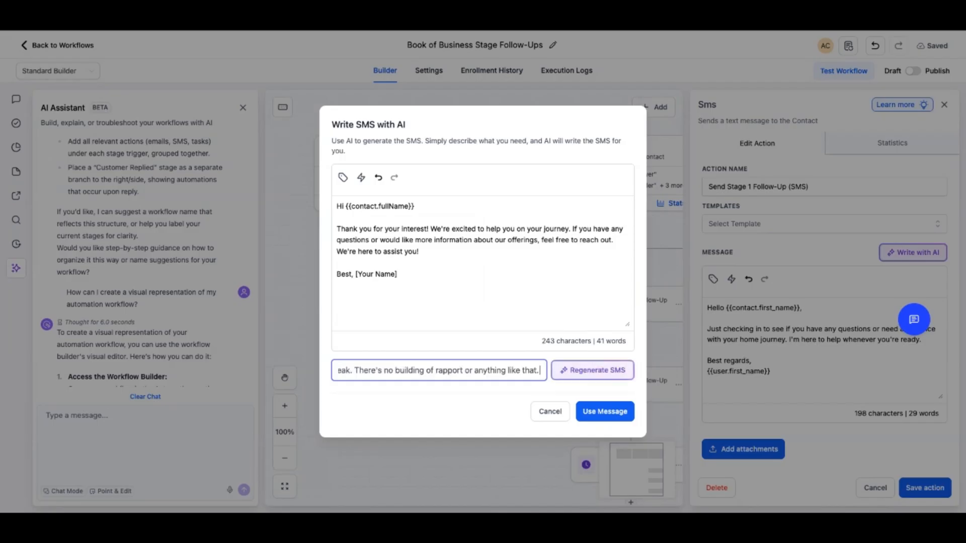
pyautogui.press('Return')
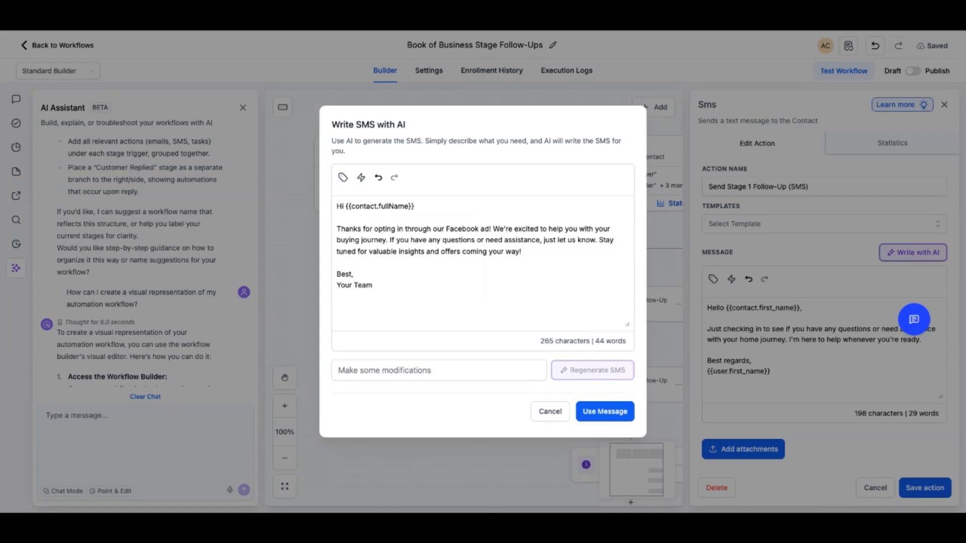
# Regenerate the SMS asking it to ask questions about their home buying journey, use the message, and save the action
pyautogui.click(438, 370)
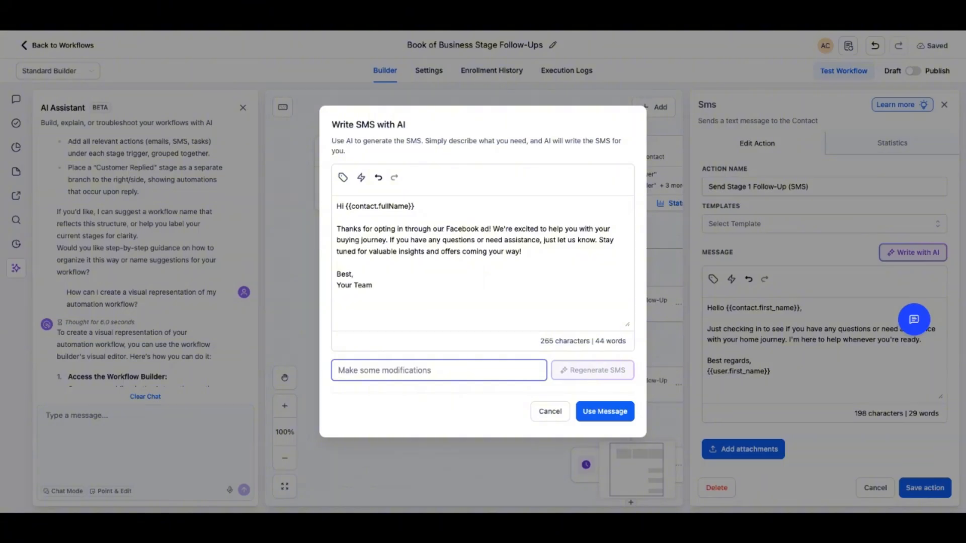
pyautogui.hotkey('ctrl', 'v')
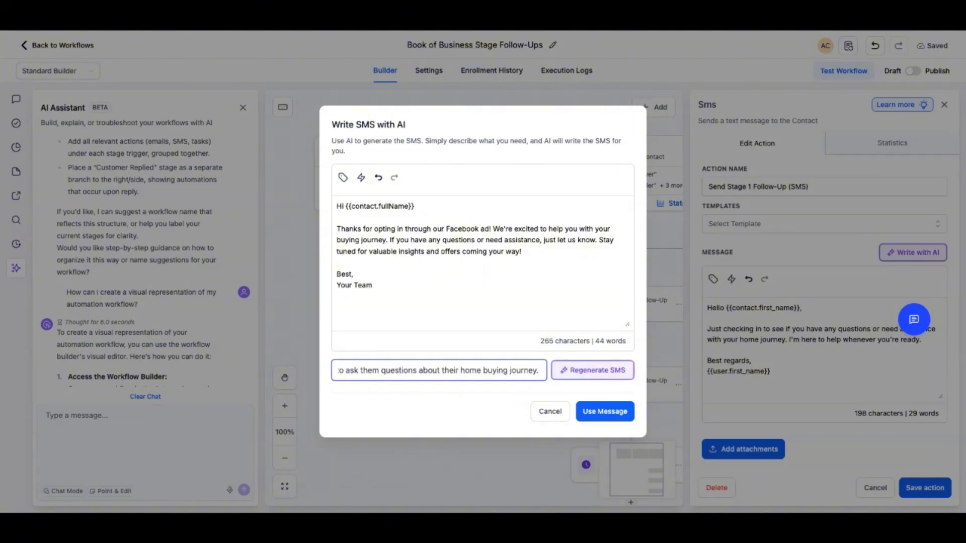
pyautogui.press('Return')
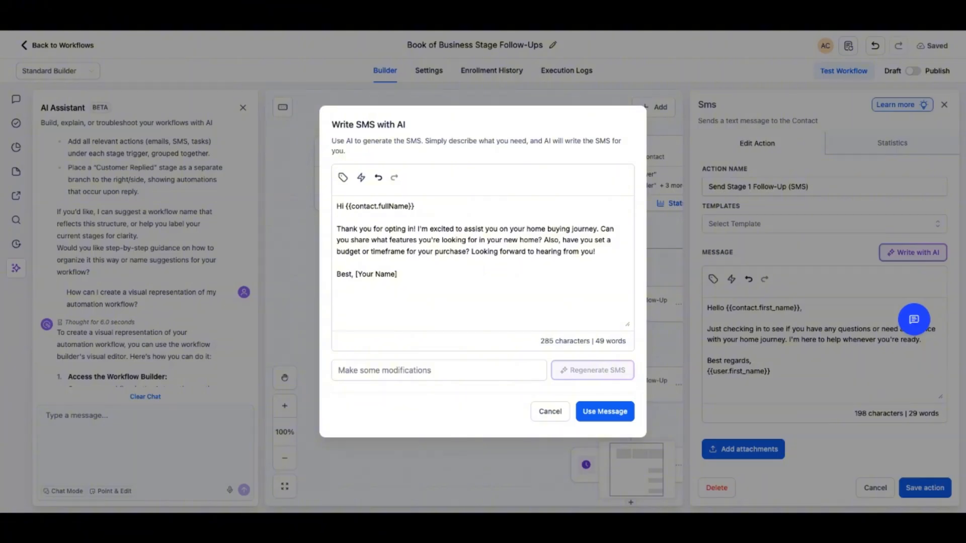
pyautogui.click(605, 411)
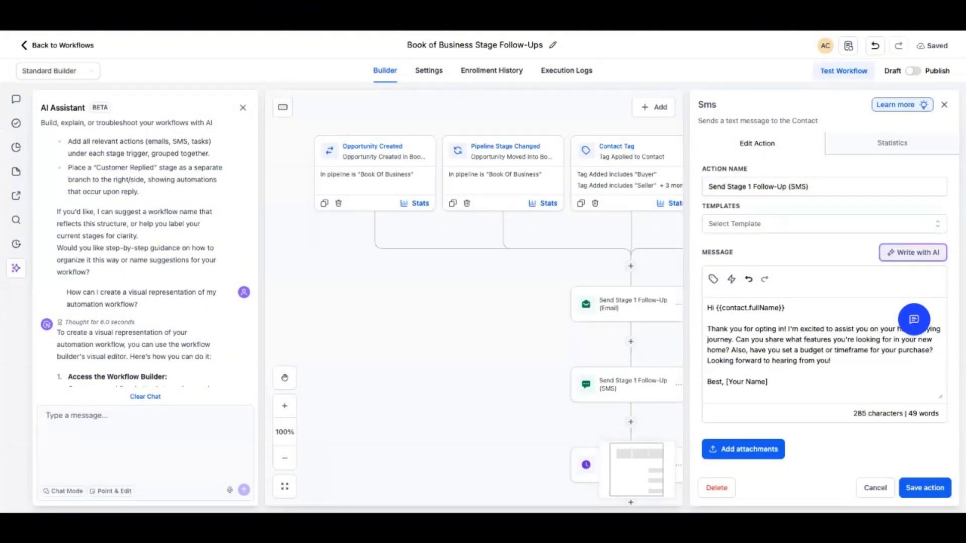
pyautogui.click(925, 488)
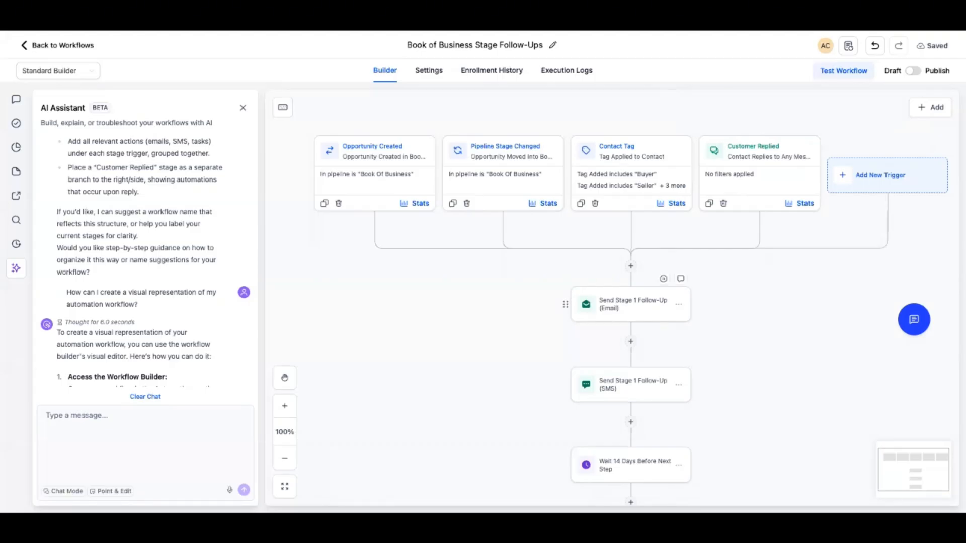
# Review the whole workflow sequence from the triggers down to the end
pyautogui.scroll(-3, 631, 302)
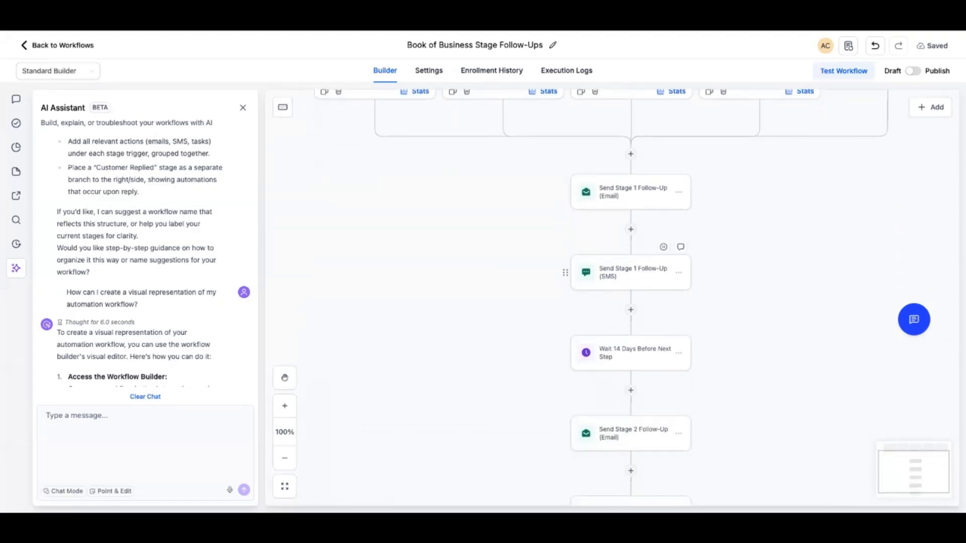
pyautogui.scroll(-2, 568, 403)
pyautogui.scroll(-4, 615, 399)
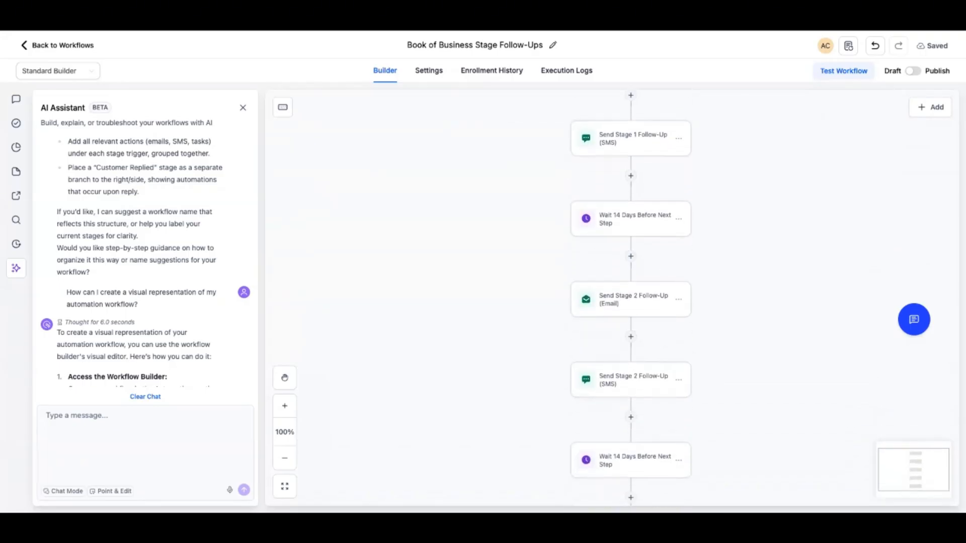
pyautogui.scroll(-3, 615, 384)
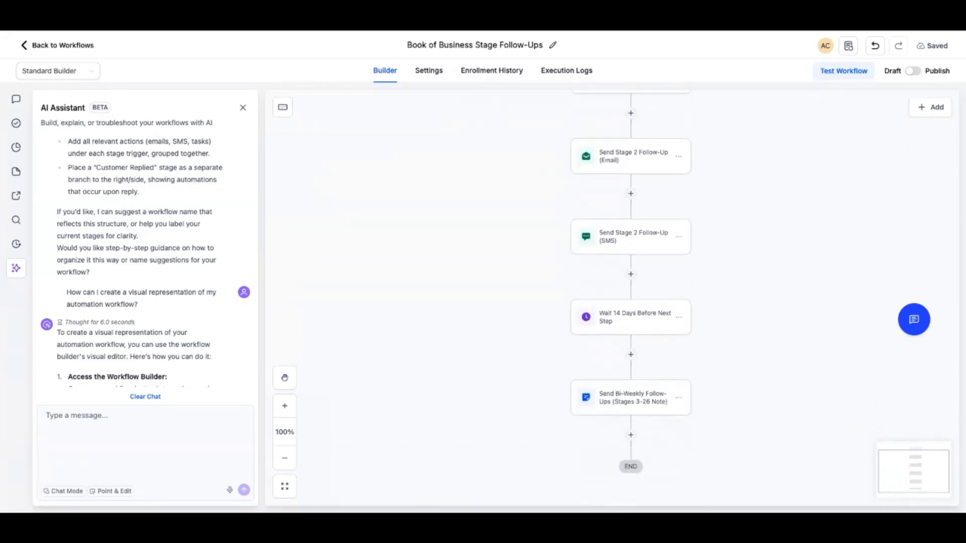
pyautogui.scroll(3, 614, 384)
pyautogui.scroll(10, 615, 383)
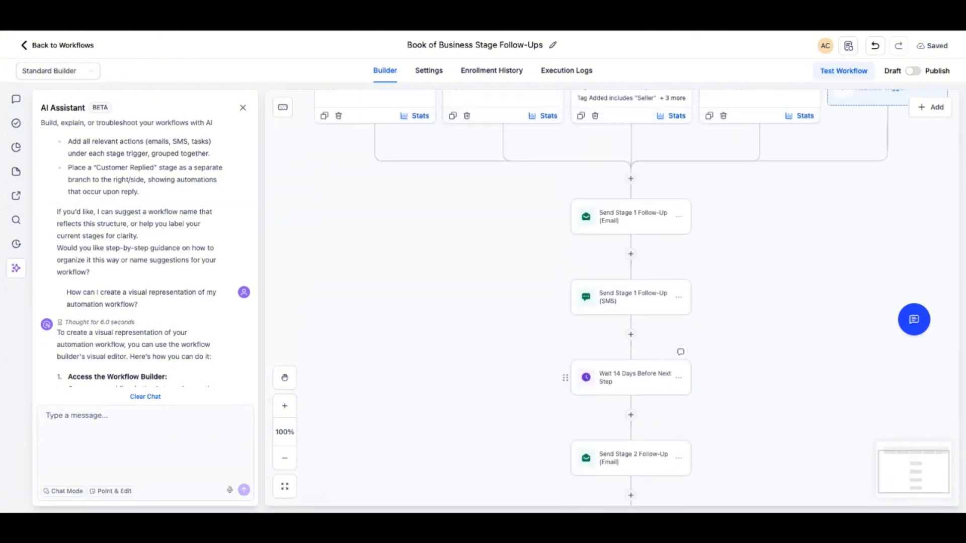
pyautogui.scroll(-1, 631, 393)
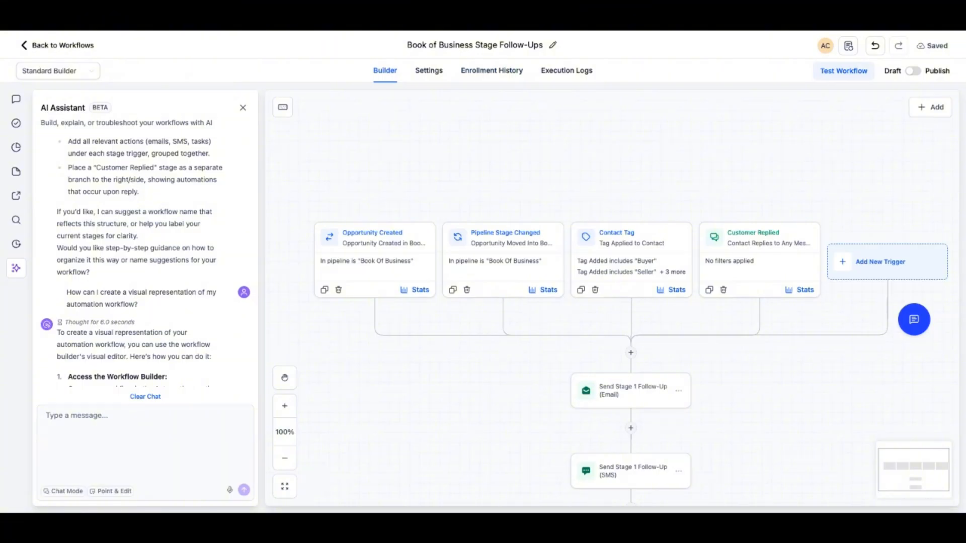
pyautogui.scroll(-5, 631, 259)
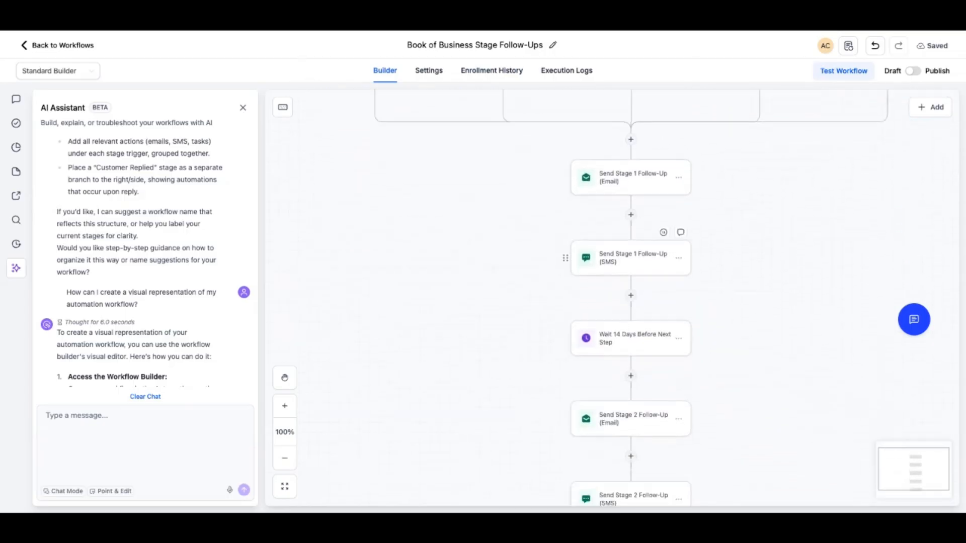
pyautogui.scroll(-1, 146, 262)
pyautogui.scroll(-7, 631, 217)
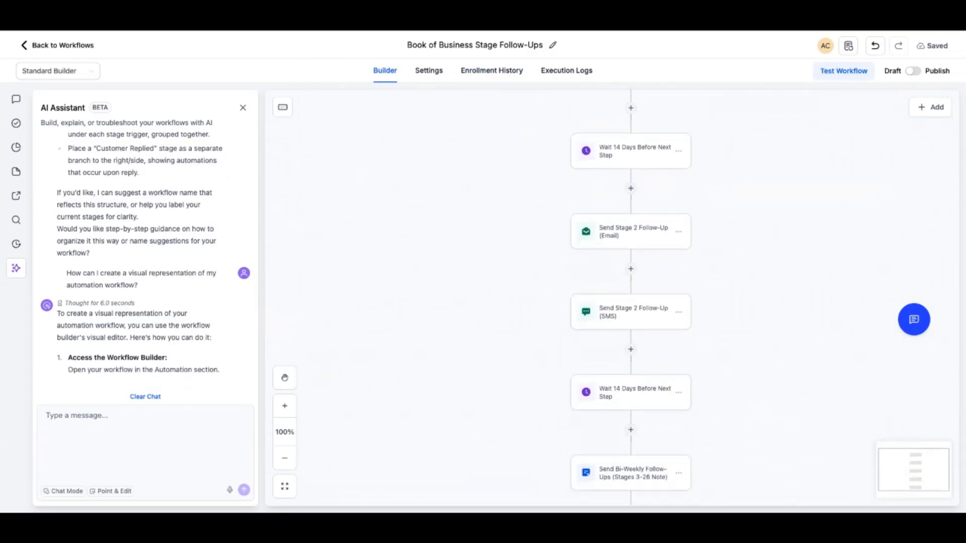
pyautogui.scroll(9, 629, 296)
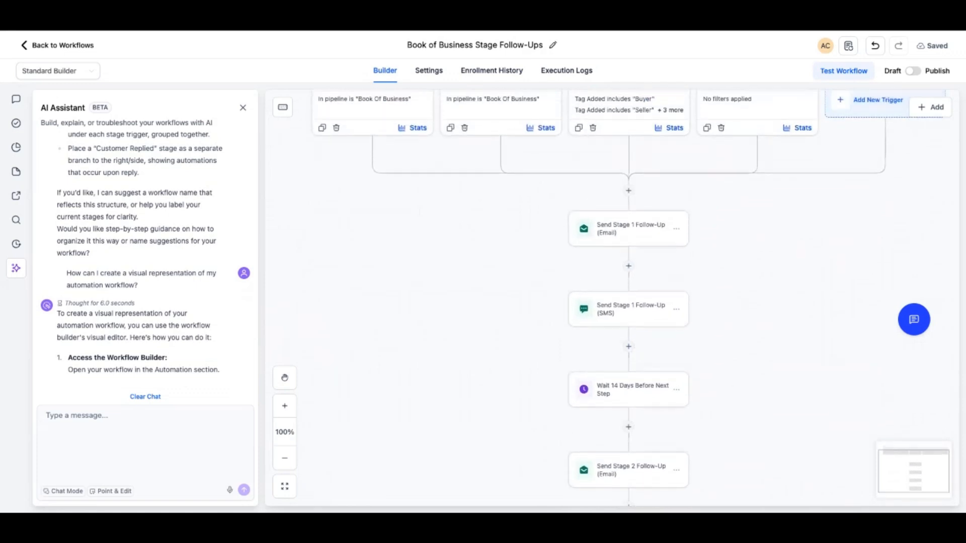
# Toggle publishing on and back off, save the workflow, and return to the workflow list
pyautogui.click(913, 70)
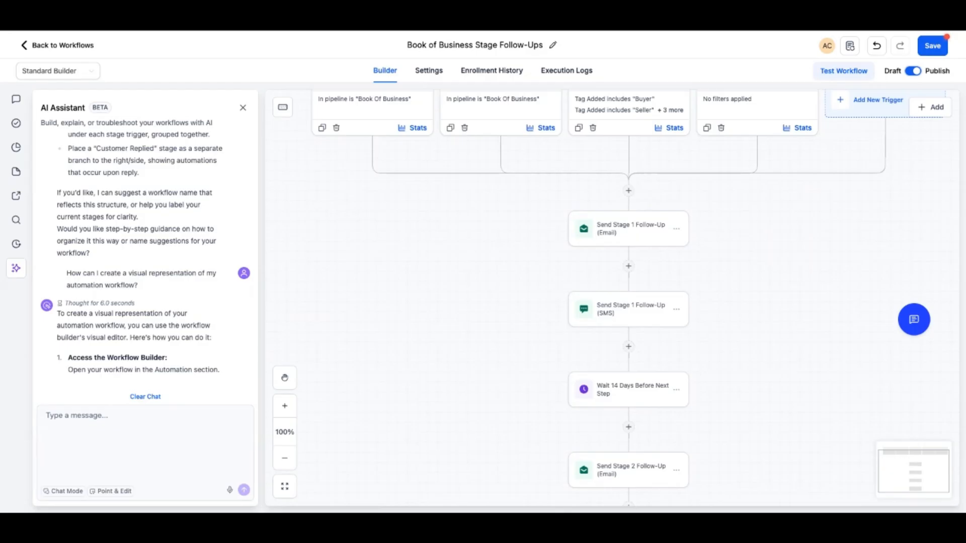
pyautogui.click(913, 71)
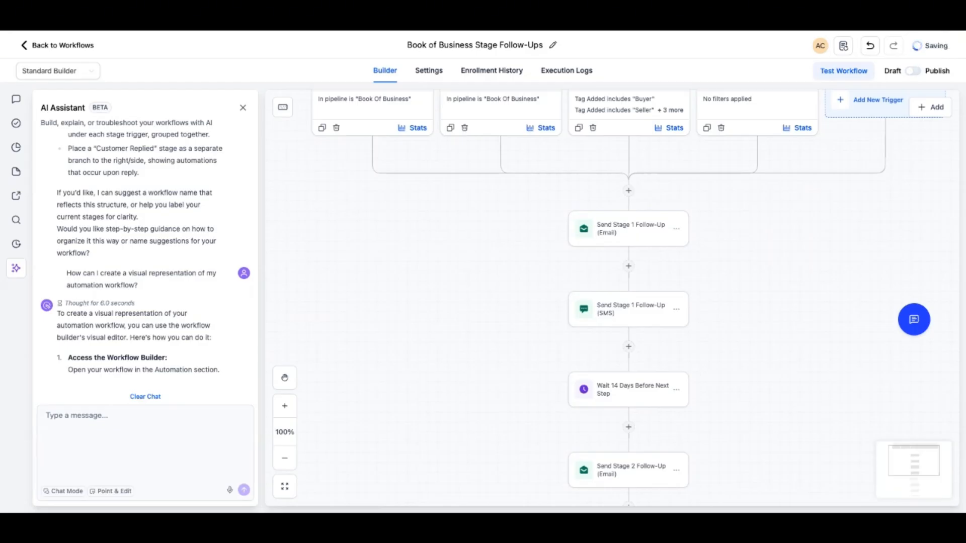
pyautogui.click(58, 71)
pyautogui.click(58, 45)
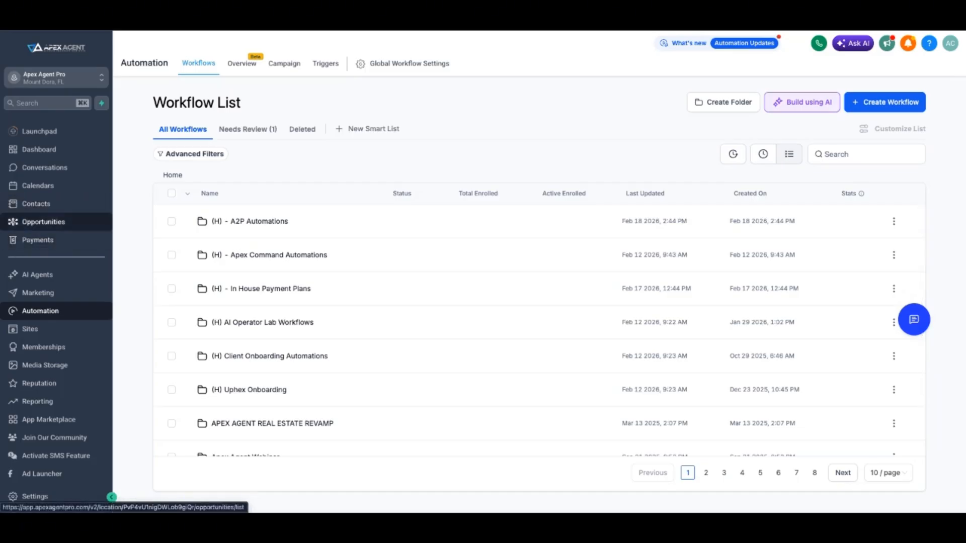
# Open Opportunities and browse the pipelines, switching from Book Of Business to the Webinars pipeline
pyautogui.click(43, 222)
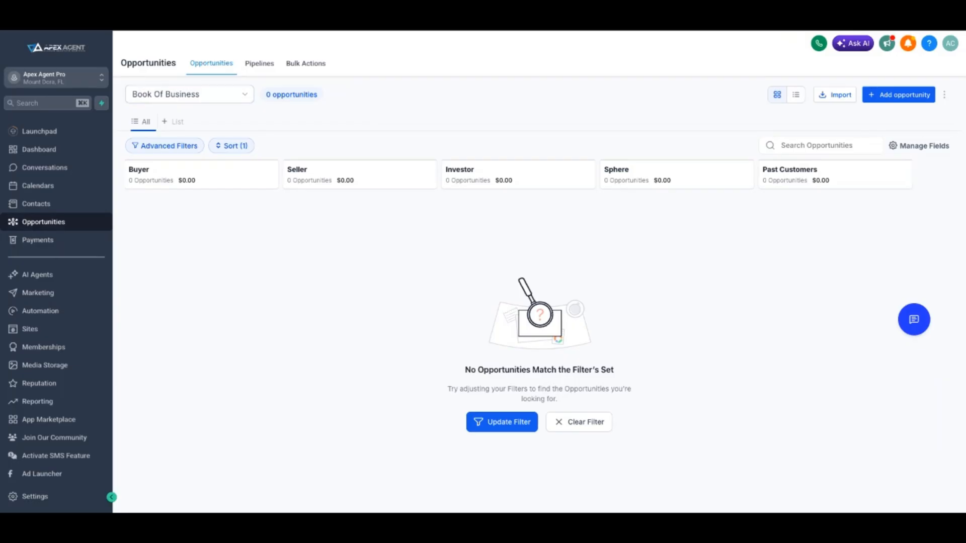
pyautogui.click(189, 94)
pyautogui.scroll(-10, 187, 196)
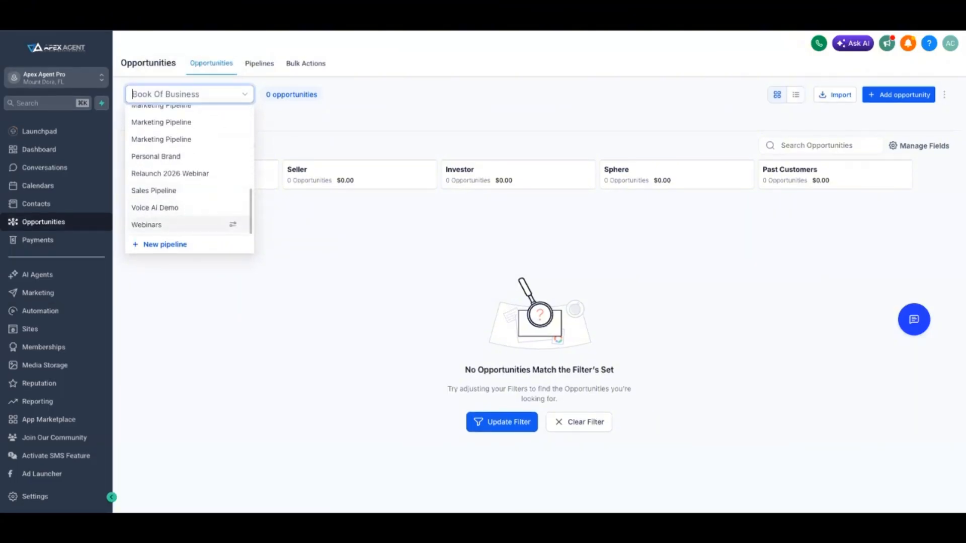
pyautogui.click(151, 224)
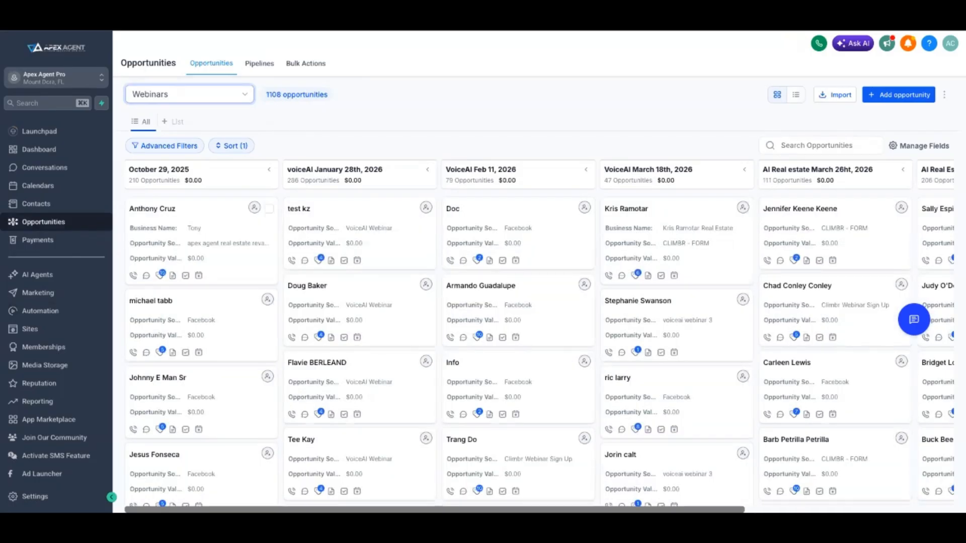
pyautogui.hscroll(5, 539, 332)
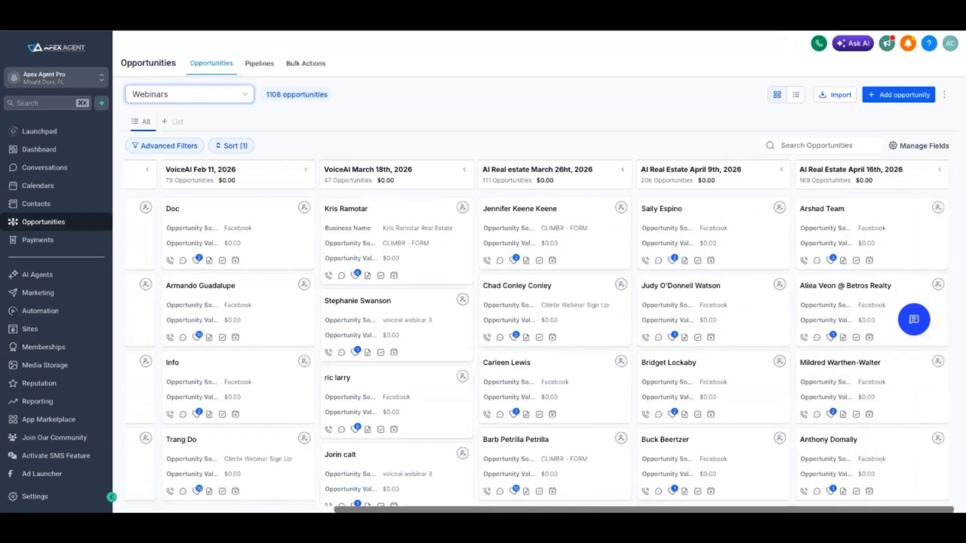
pyautogui.hscroll(-5, 539, 332)
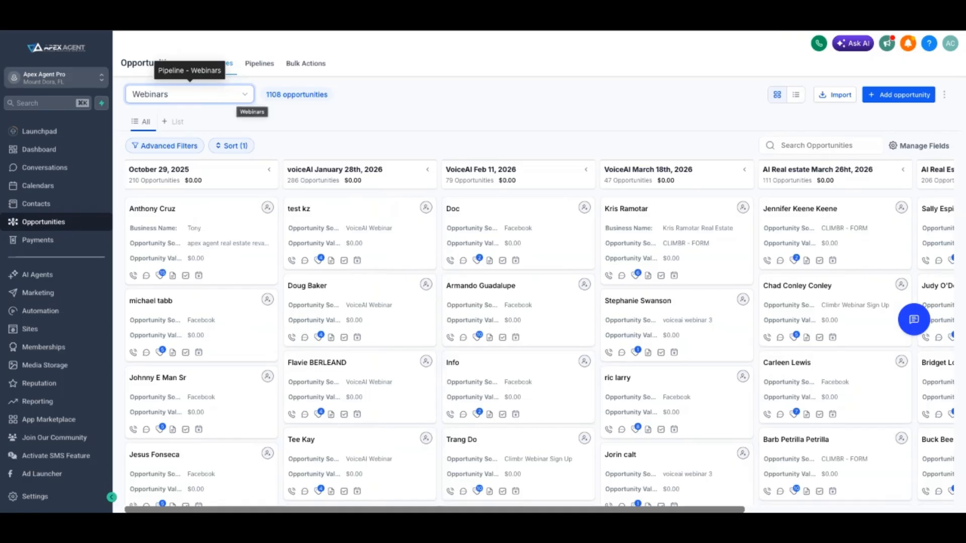
pyautogui.click(246, 95)
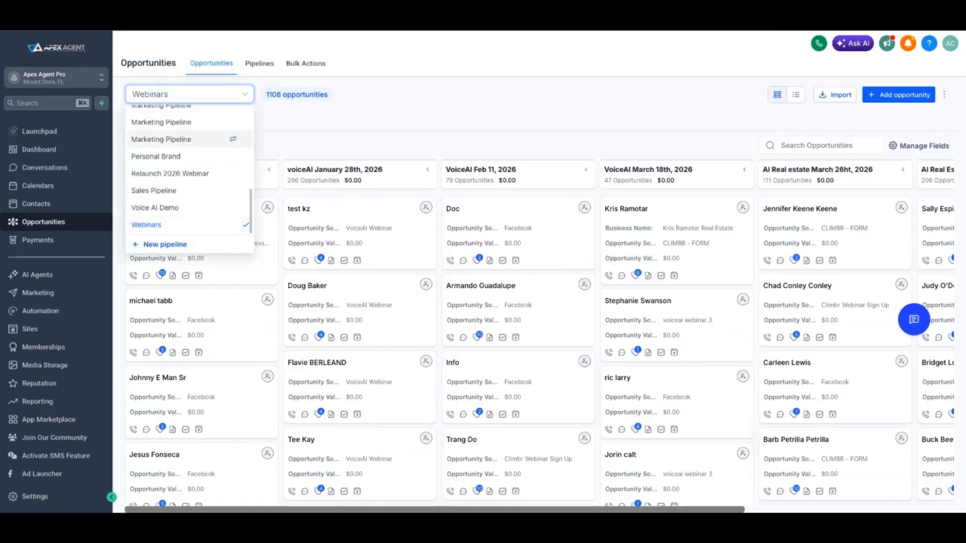
pyautogui.scroll(5, 189, 149)
pyautogui.click(287, 119)
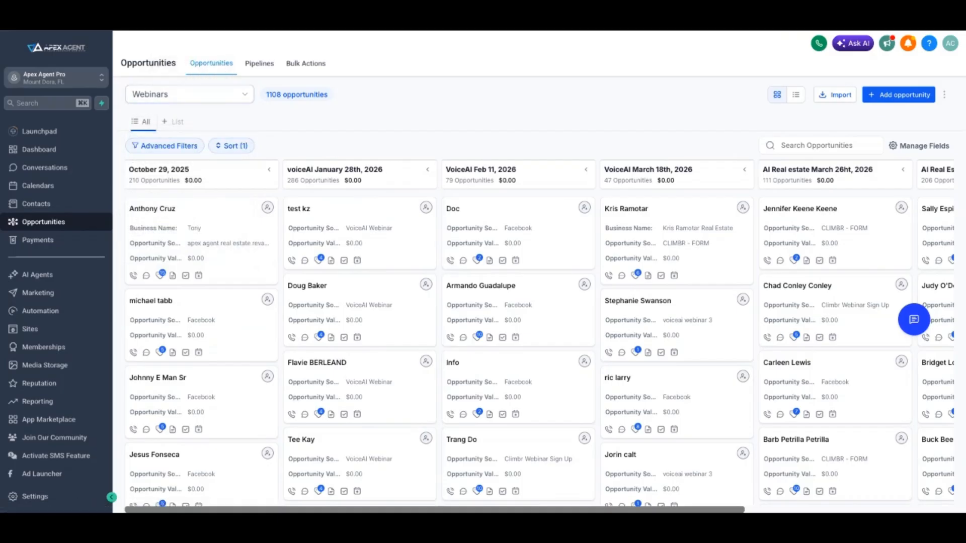
# Start creating a new pipeline and name it GLOVER GROUP
pyautogui.click(259, 63)
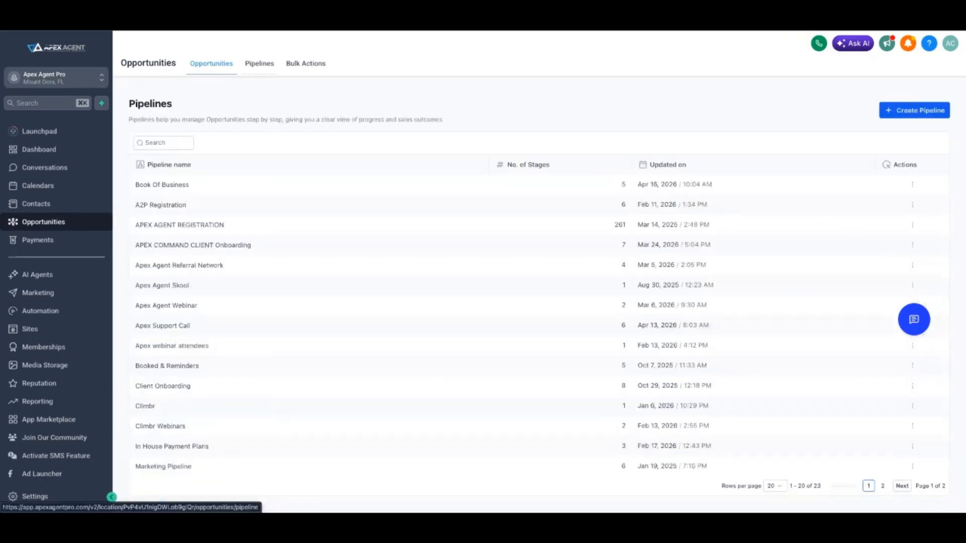
pyautogui.click(914, 111)
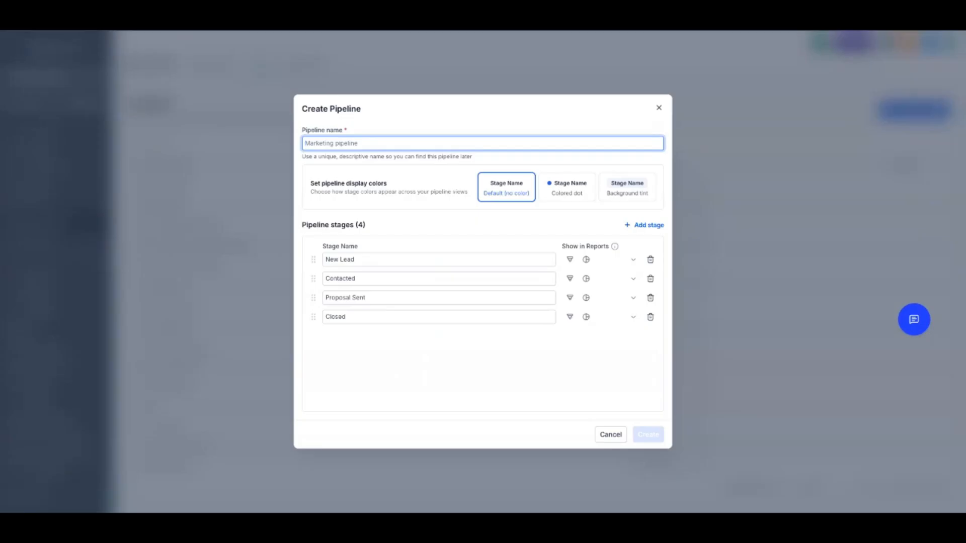
pyautogui.write('1')
pyautogui.press('BackSpace')
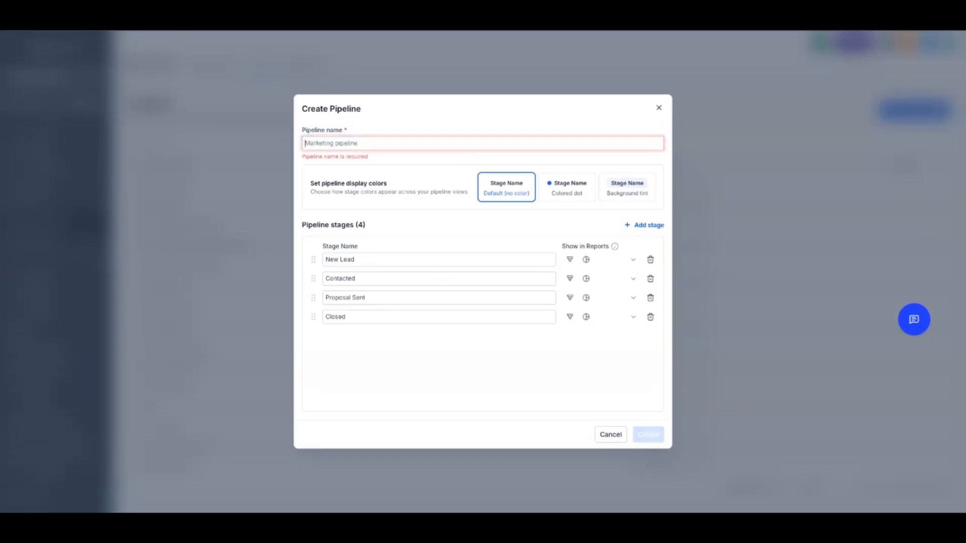
pyautogui.write('GLO')
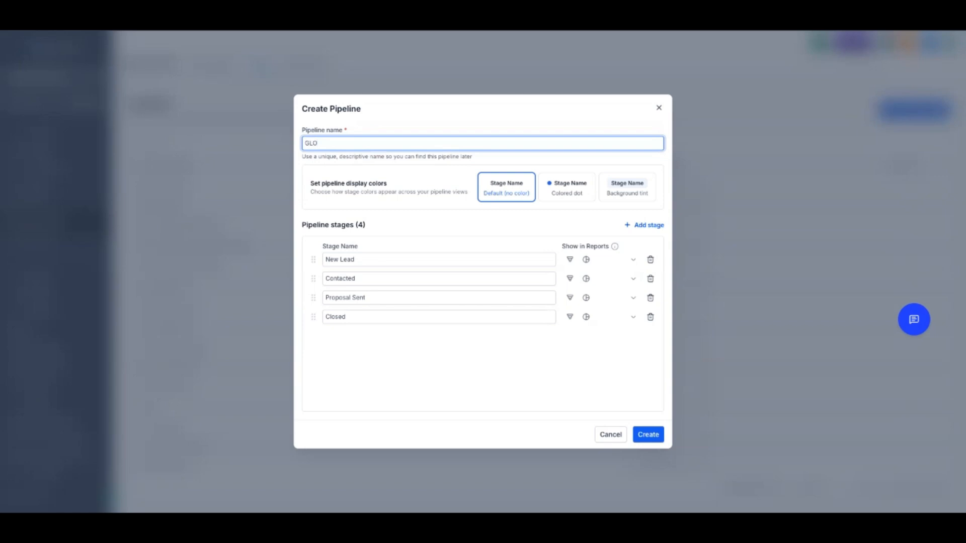
pyautogui.write('VER GROUP')
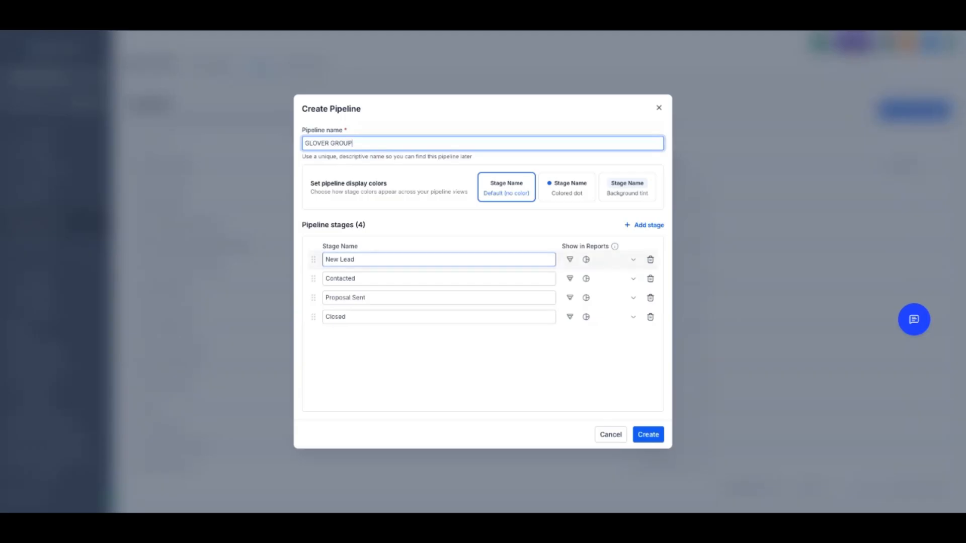
# Rename the first two pipeline stages to Buyer and Seller
pyautogui.tripleClick(340, 260)
pyautogui.write('BUyer')
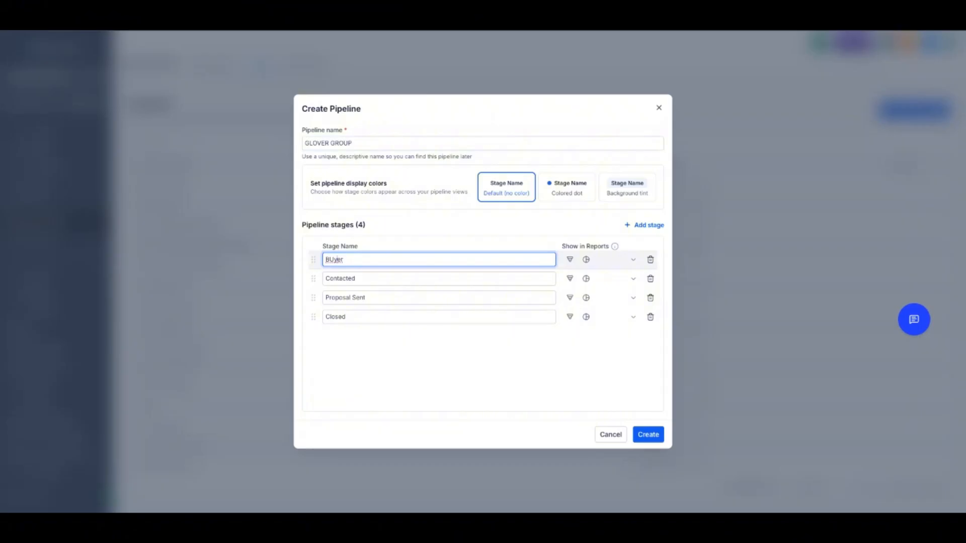
pyautogui.press('BackSpace')
pyautogui.press('BackSpace')
pyautogui.doubleClick(341, 278)
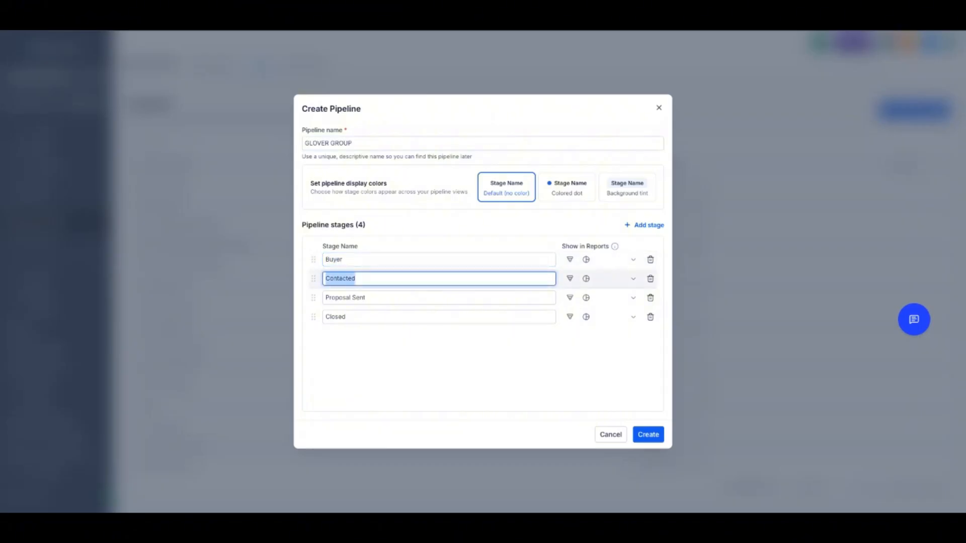
pyautogui.write('s')
# Rename the third and fourth stages to Investor and Sphere
pyautogui.moveTo(369, 298); pyautogui.dragTo(308, 298)
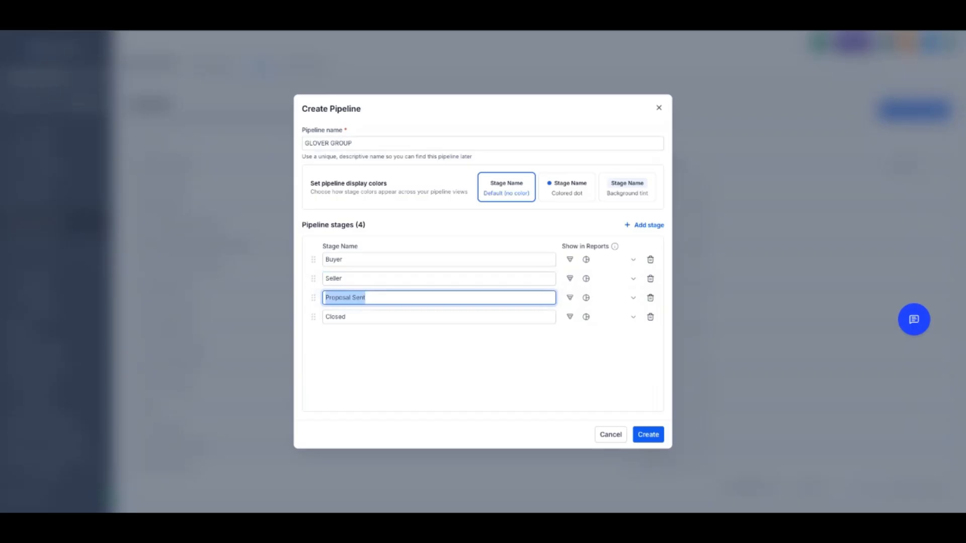
pyautogui.press('BackSpace')
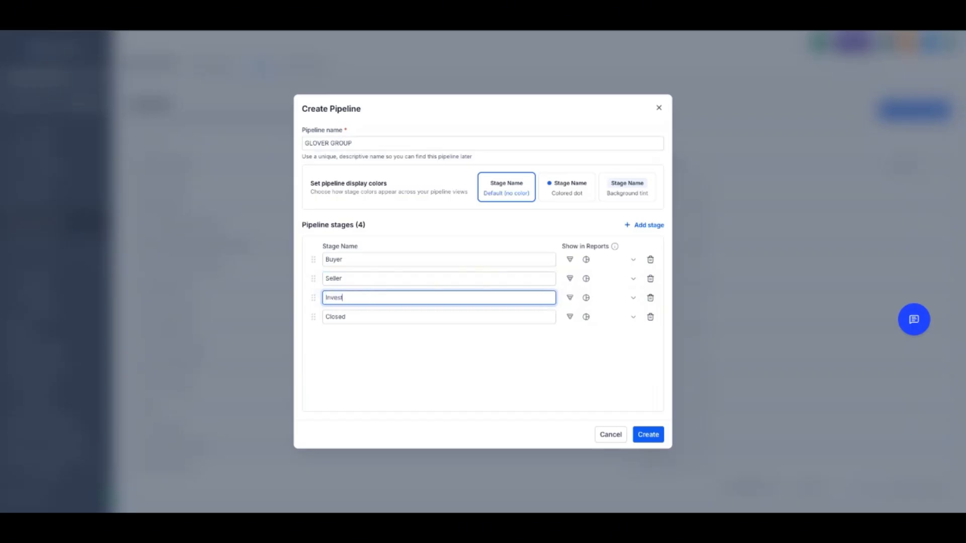
pyautogui.moveTo(351, 317); pyautogui.dragTo(320, 317)
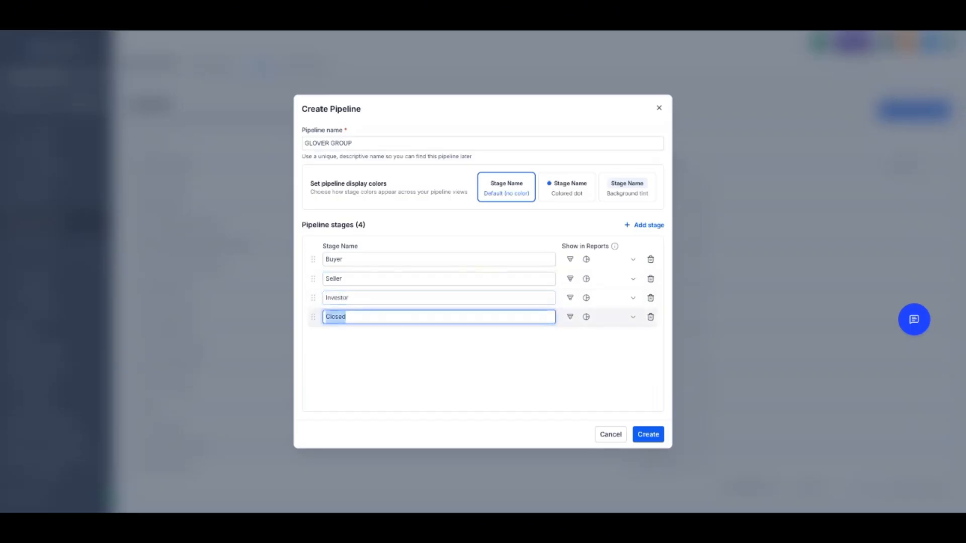
pyautogui.write('Sphere')
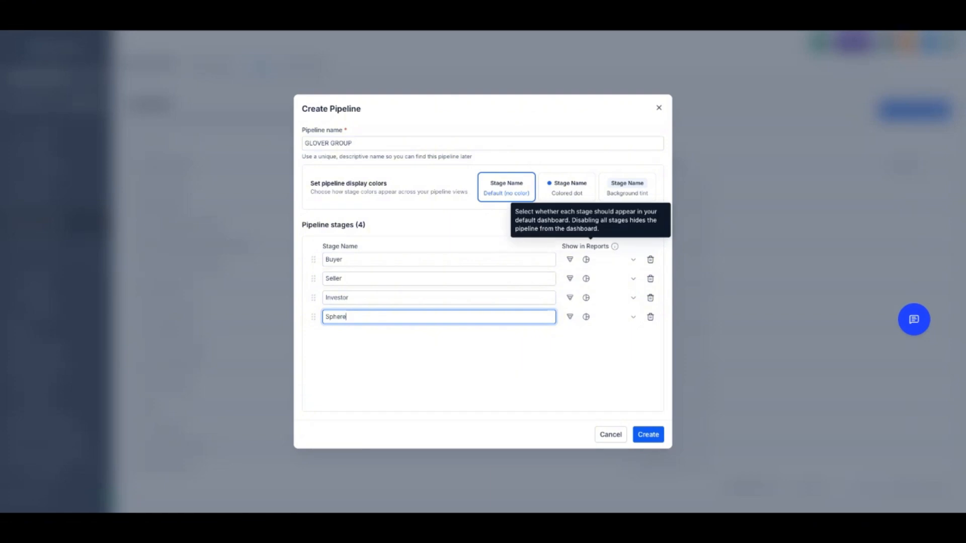
# Add a fifth stage named Past Clients and create the pipeline
pyautogui.press('Return')
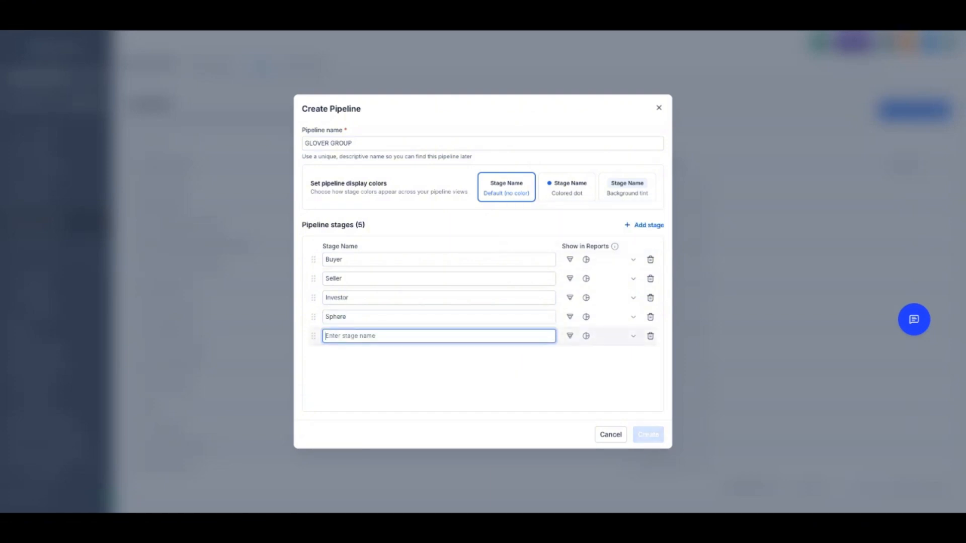
pyautogui.write('Past Clients')
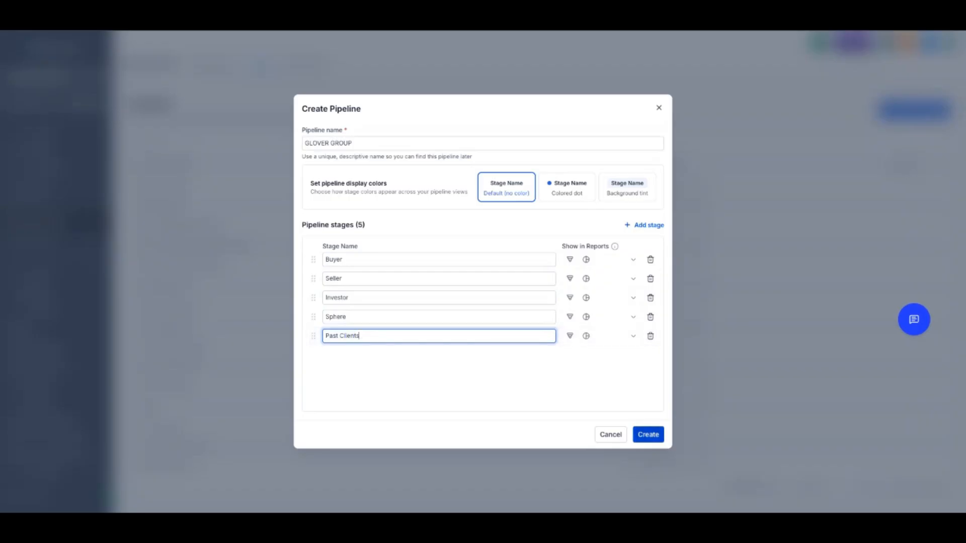
pyautogui.click(648, 435)
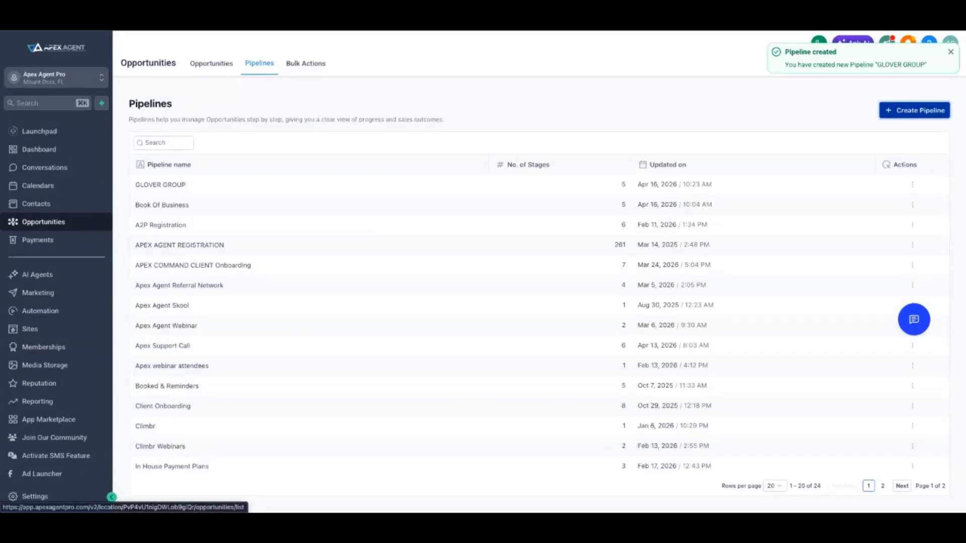
# Open the opportunities board and switch it to the GLOVER GROUP pipeline
pyautogui.click(211, 63)
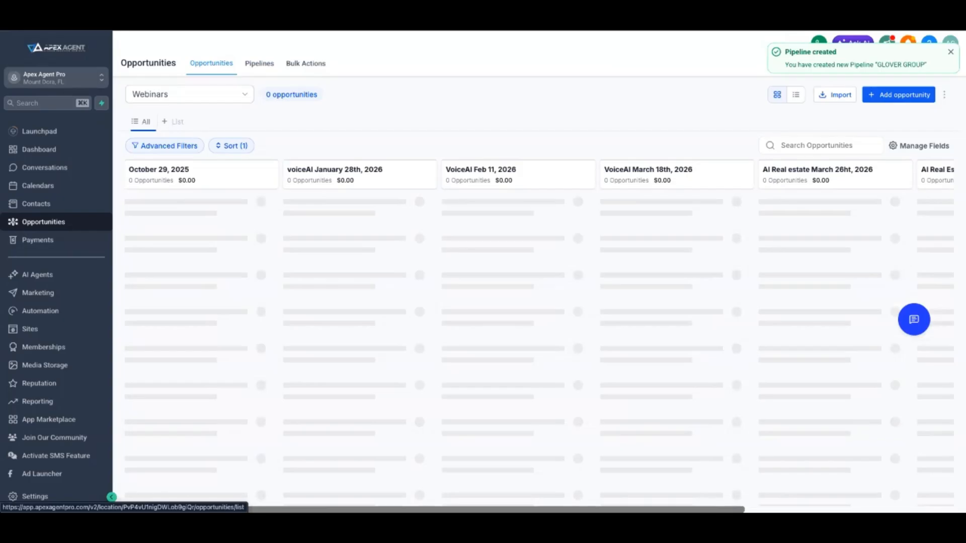
pyautogui.click(189, 95)
pyautogui.scroll(4, 189, 176)
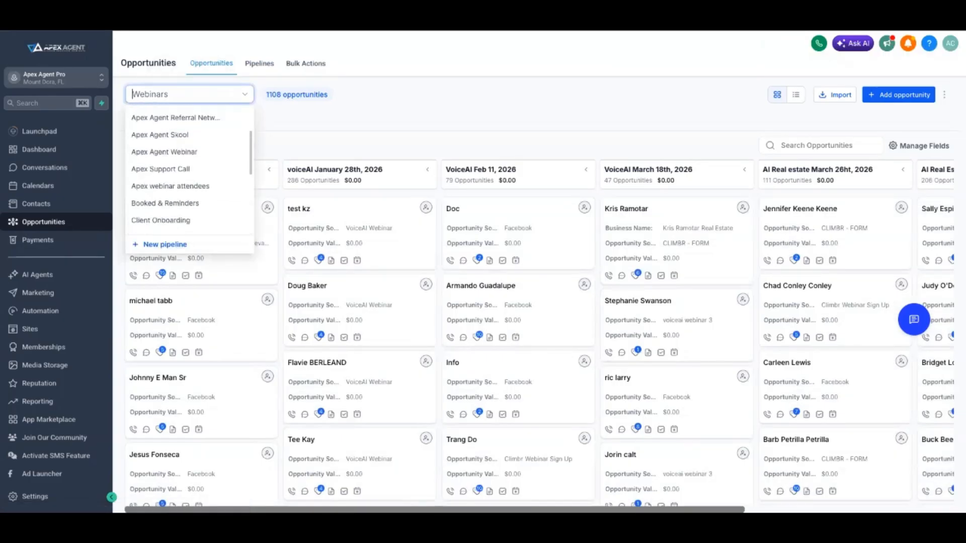
pyautogui.scroll(3, 189, 166)
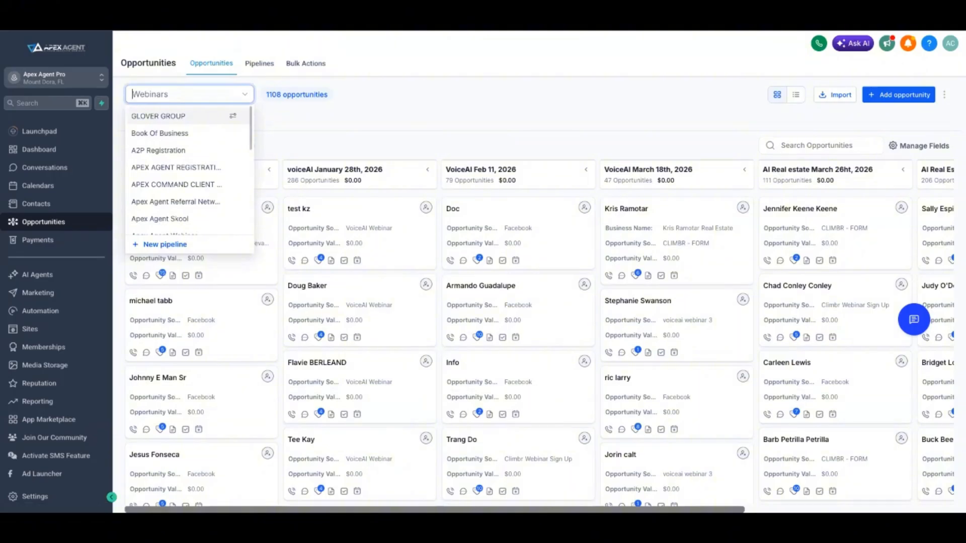
pyautogui.click(159, 116)
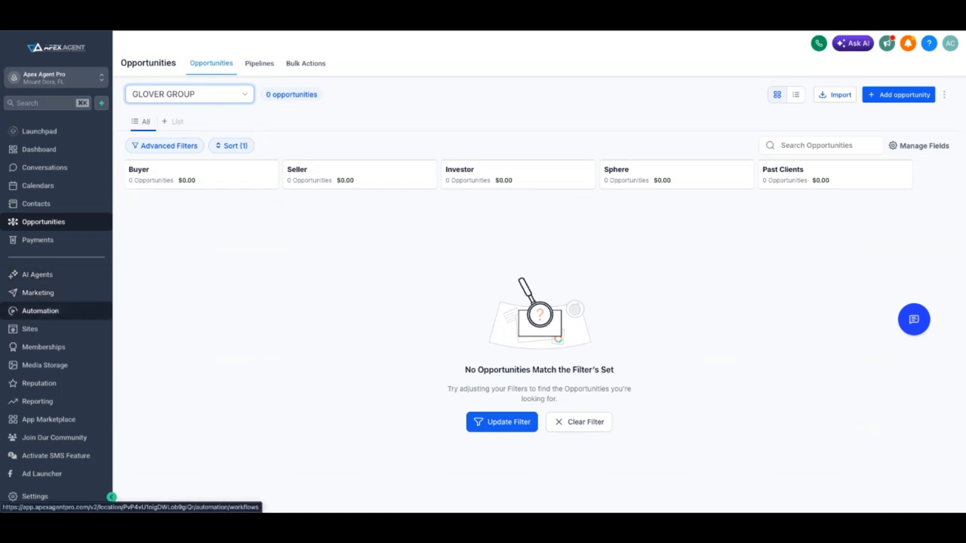
# Go to Automation and create a workflow folder named Glover Group
pyautogui.click(40, 310)
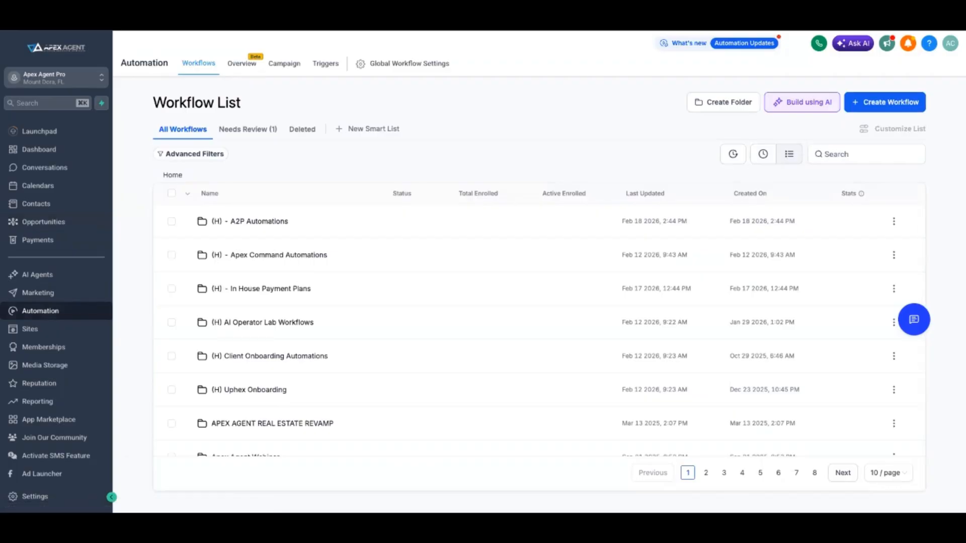
pyautogui.click(724, 102)
pyautogui.click(539, 316)
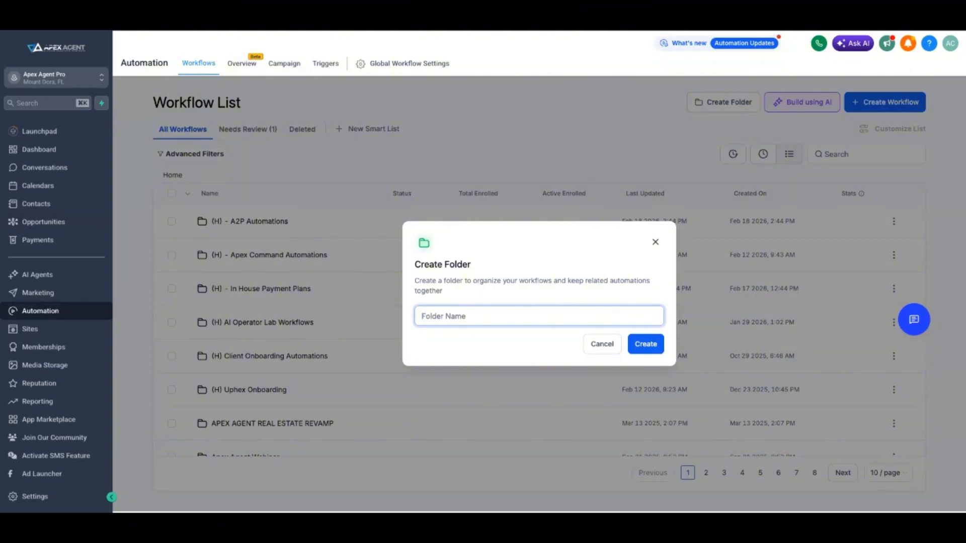
pyautogui.write('Glover Group')
pyautogui.click(646, 343)
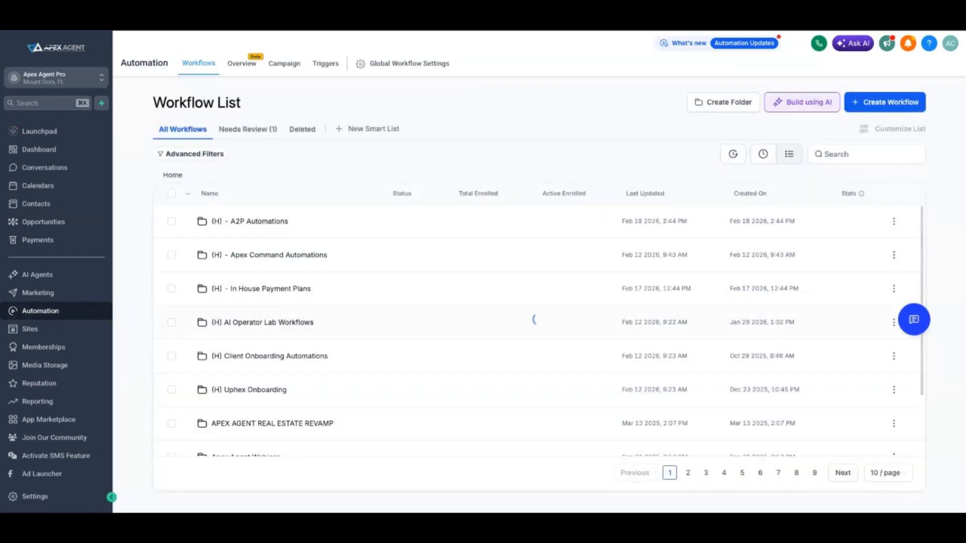
# Switch the workflow list to the recent view, search it for "glo", and clear the search
pyautogui.scroll(-3, 538, 347)
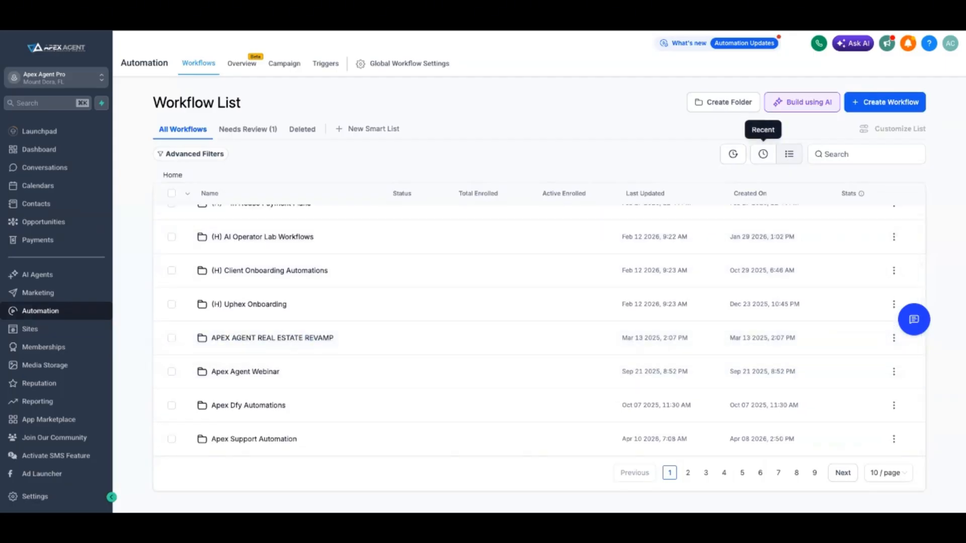
pyautogui.click(763, 154)
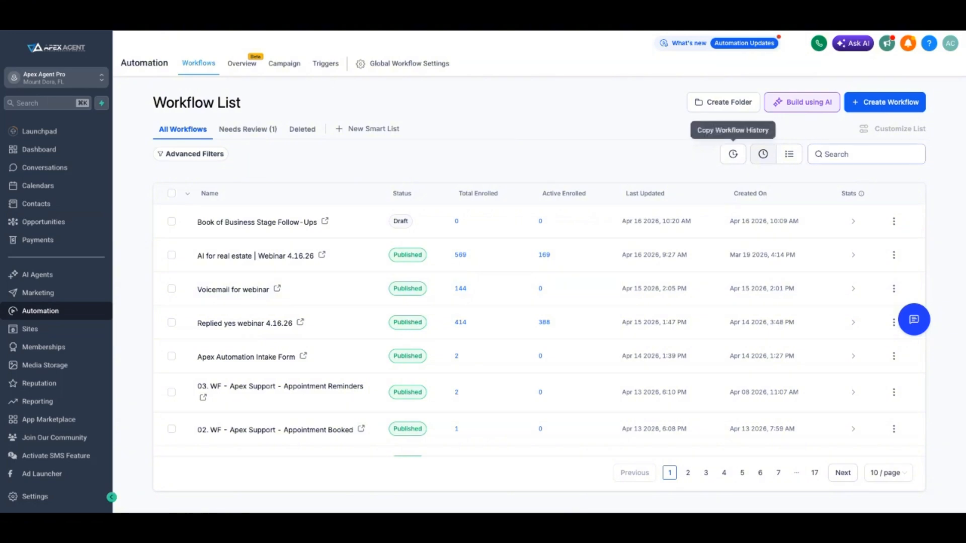
pyautogui.click(867, 154)
pyautogui.write('glo')
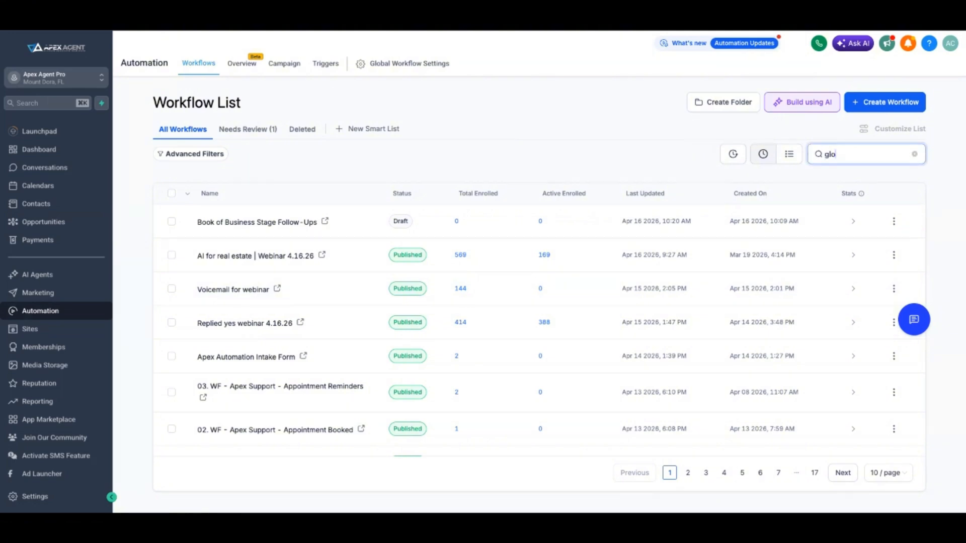
pyautogui.press('BackSpace')
pyautogui.press('BackSpace')
pyautogui.press('BackSpace')
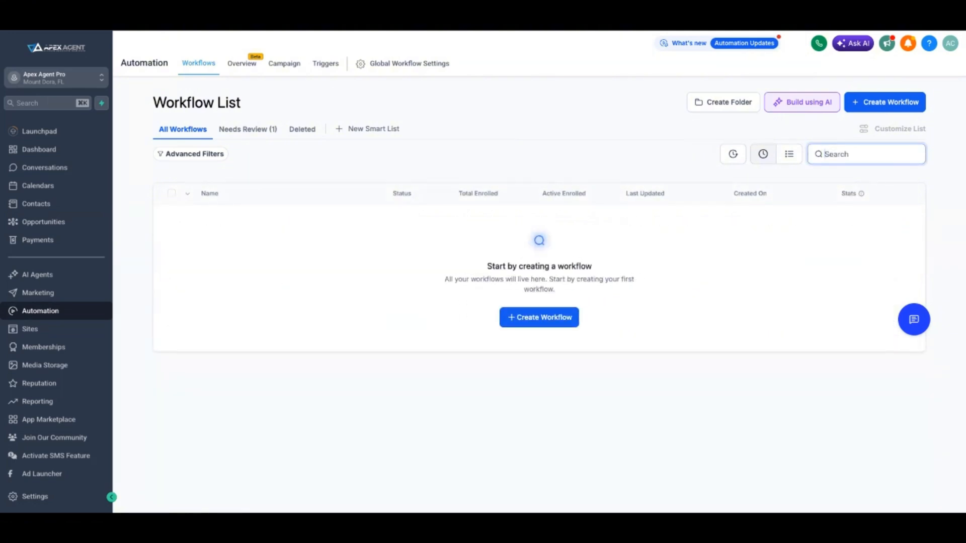
# Create the Glover Group workflow folder again
pyautogui.click(724, 102)
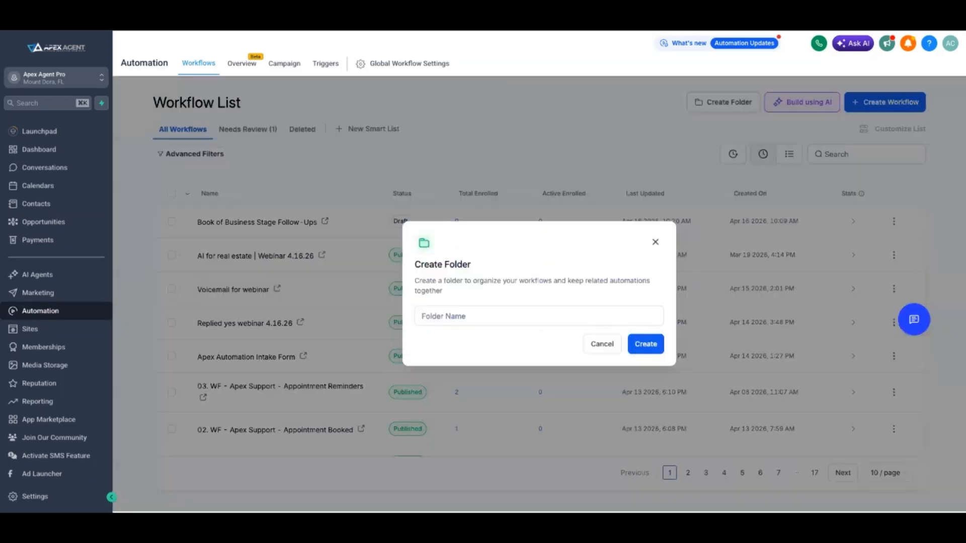
pyautogui.click(539, 316)
pyautogui.write('G')
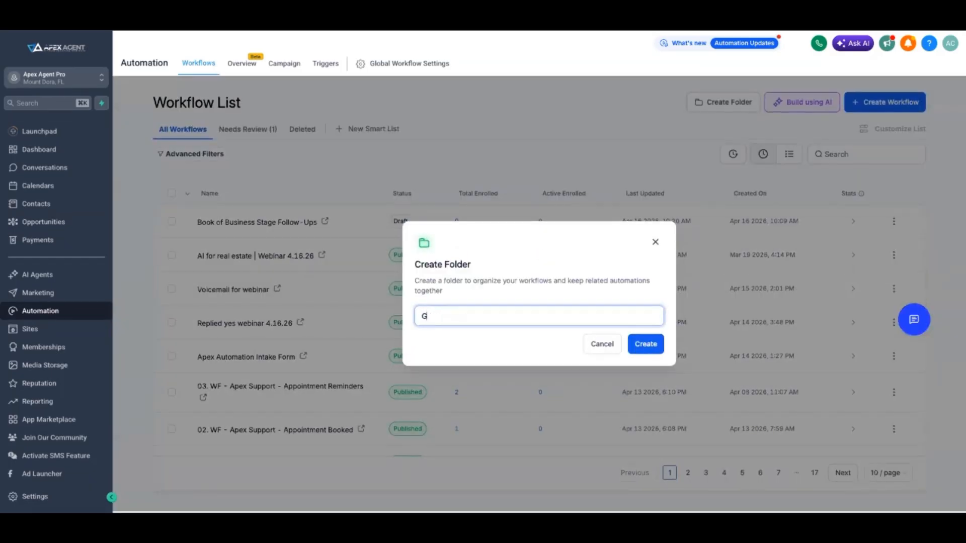
pyautogui.write('lover Group')
pyautogui.click(645, 344)
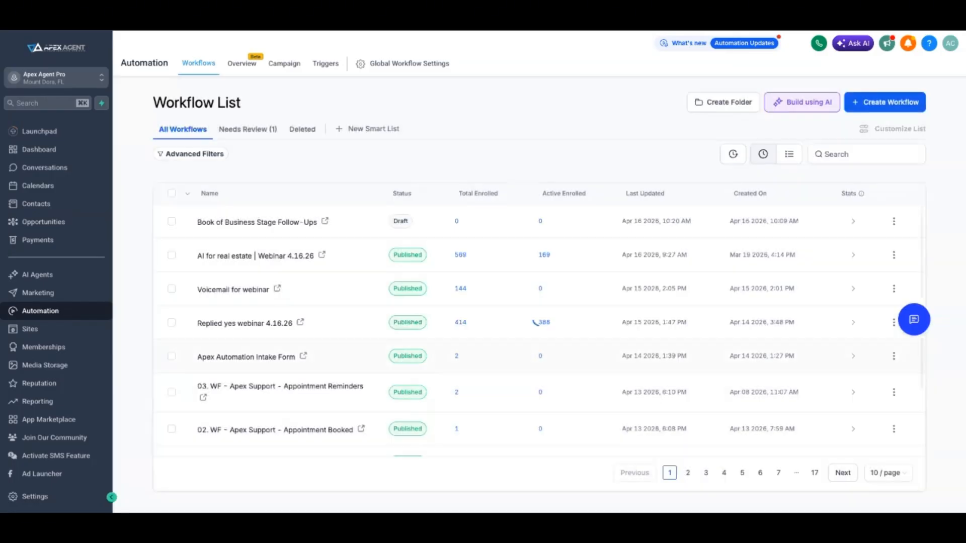
# Search the workflow list for "glo" and clear the search
pyautogui.scroll(-3, 533, 312)
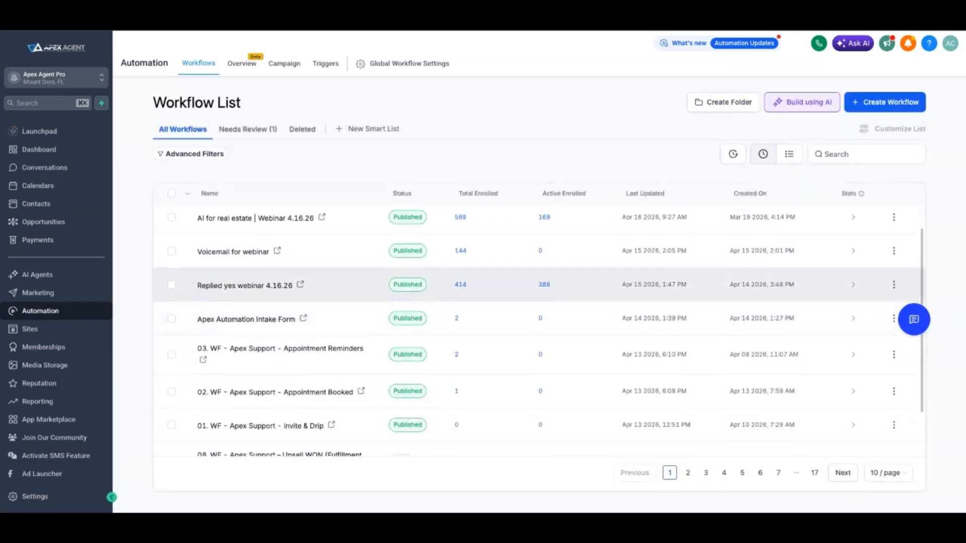
pyautogui.click(866, 155)
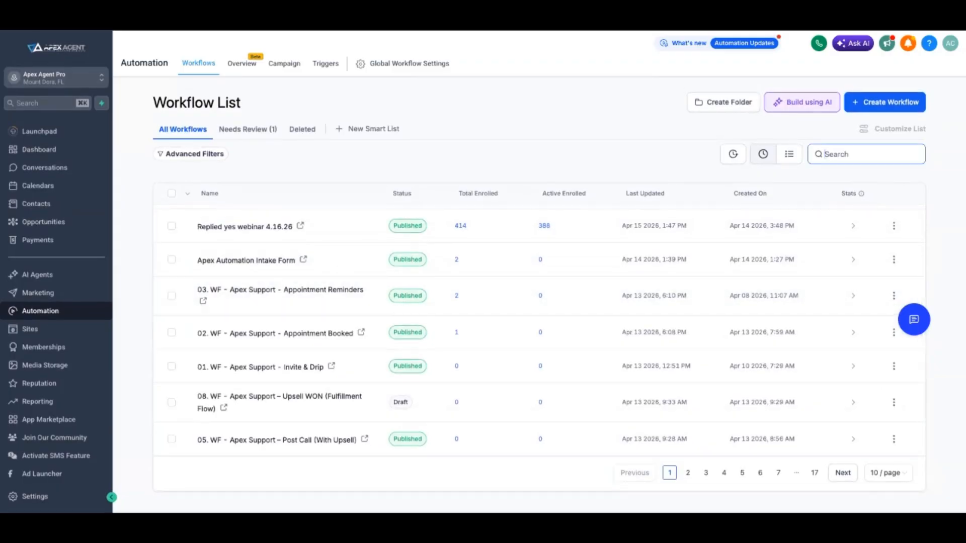
pyautogui.write('glo')
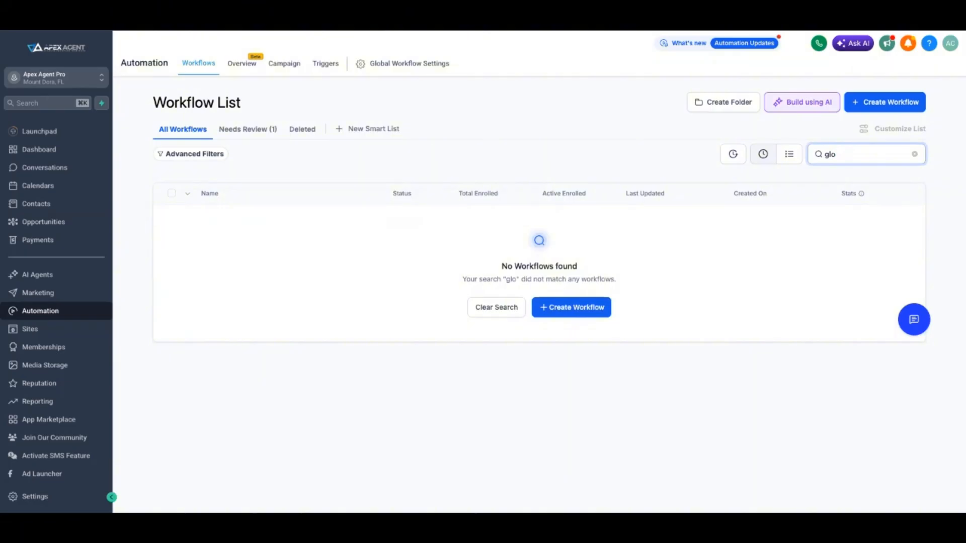
pyautogui.hotkey('shift', 'Left')
pyautogui.hotkey('shift', 'Left')
pyautogui.hotkey('shift', 'Left')
pyautogui.press('BackSpace')
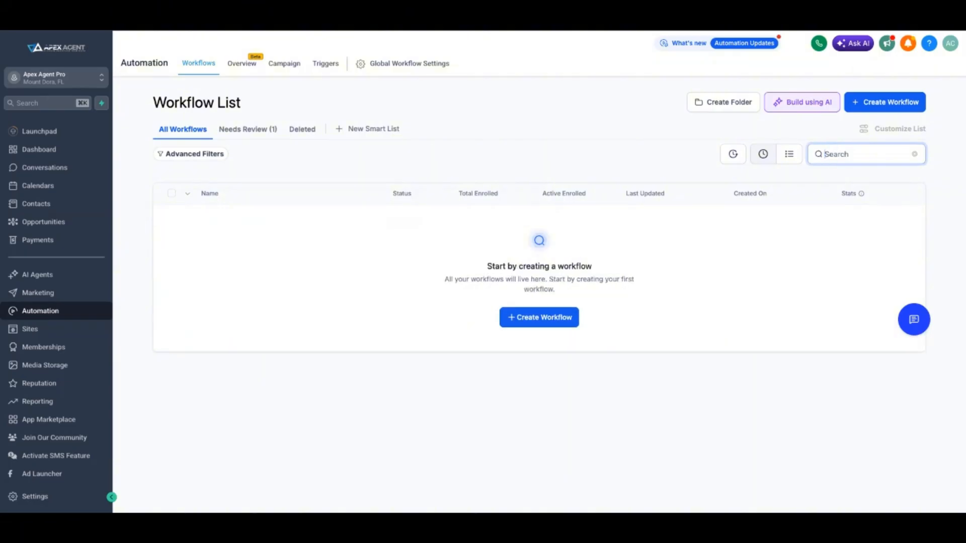
# Check the Needs Review tab, then page through the full workflow list to the last page
pyautogui.click(248, 129)
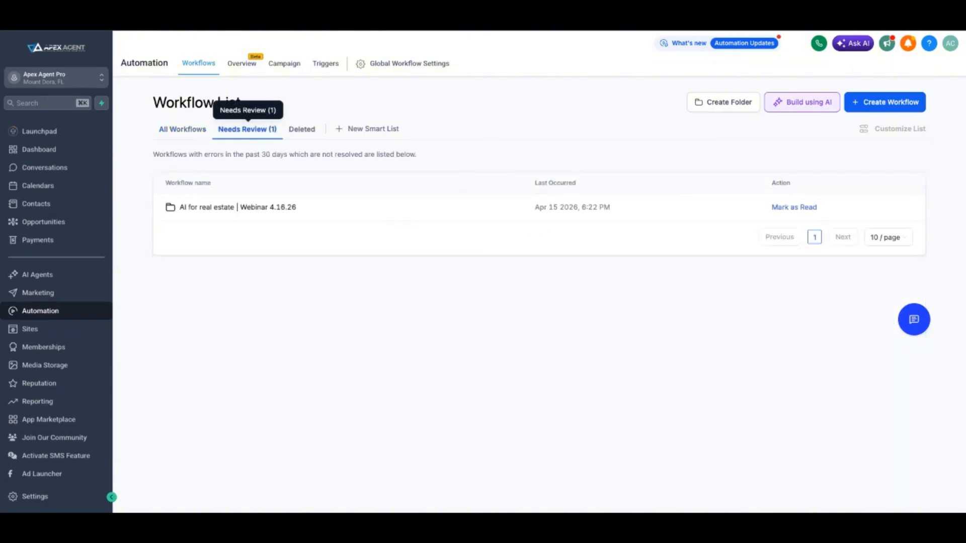
pyautogui.click(182, 129)
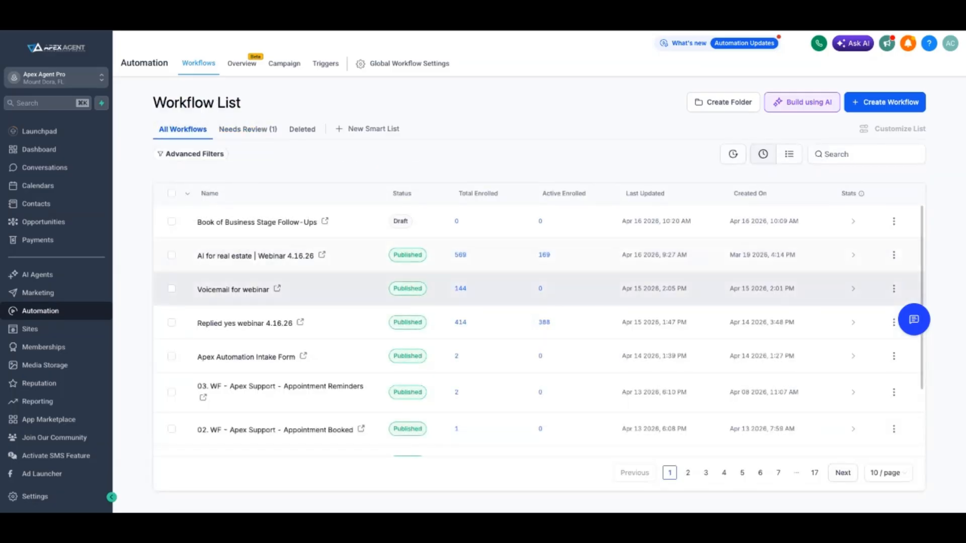
pyautogui.scroll(-2, 538, 259)
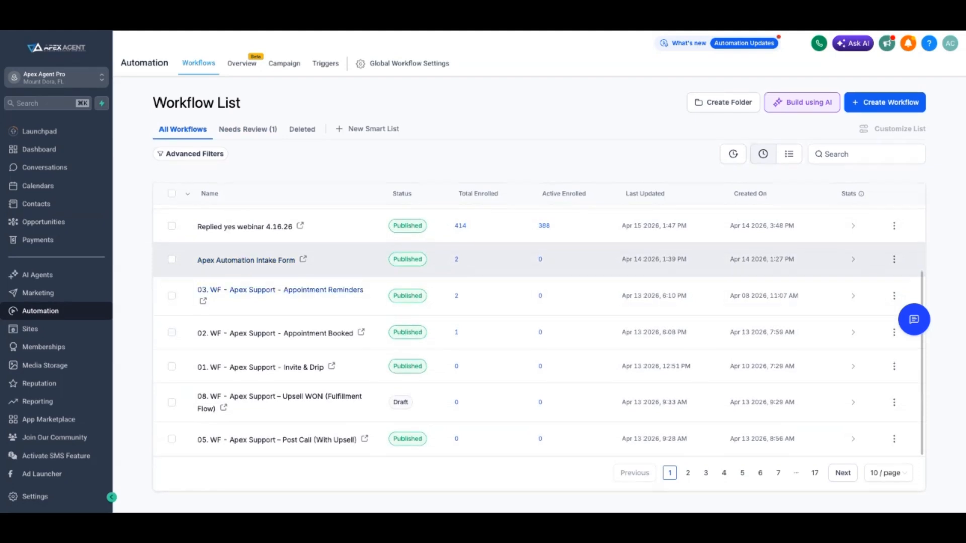
pyautogui.click(688, 473)
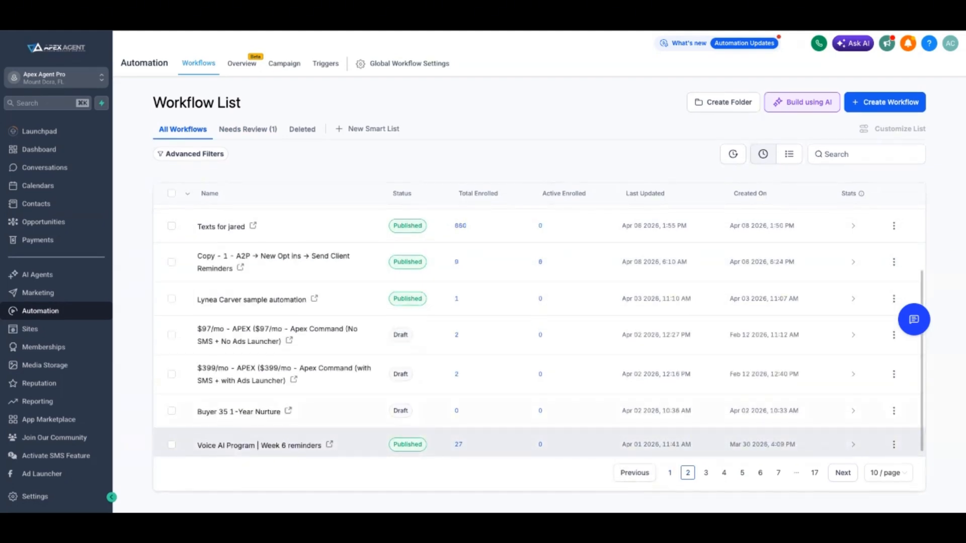
pyautogui.scroll(-1, 538, 332)
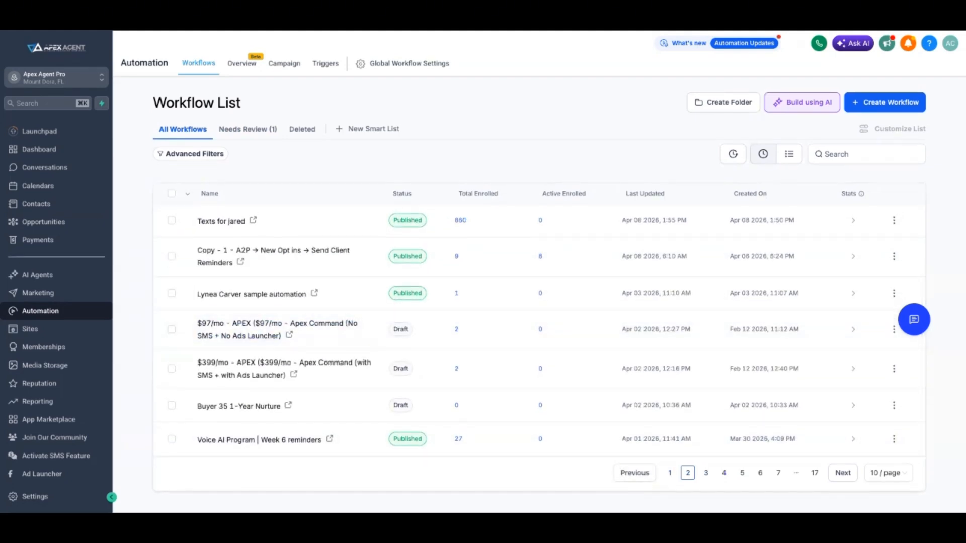
pyautogui.click(706, 473)
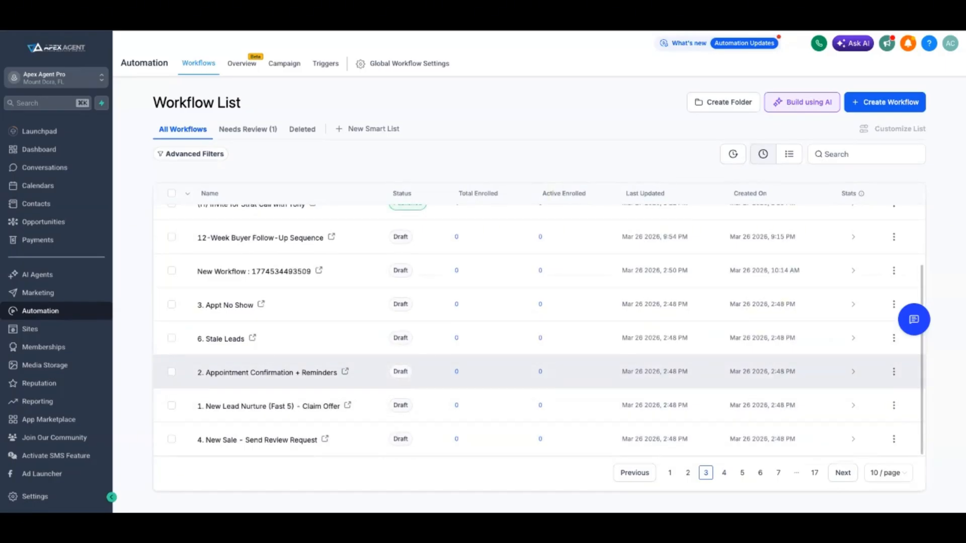
pyautogui.scroll(3, 538, 372)
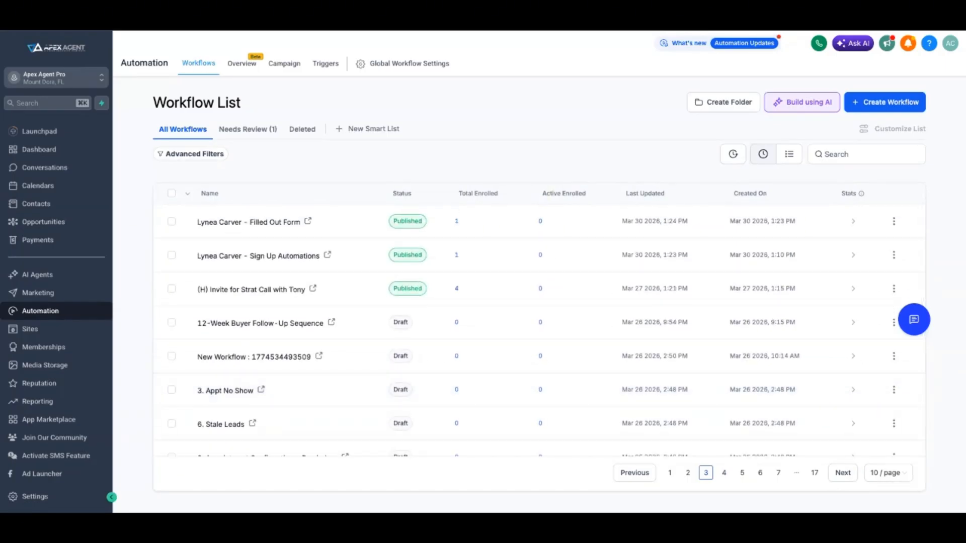
pyautogui.click(815, 473)
pyautogui.scroll(-3, 533, 322)
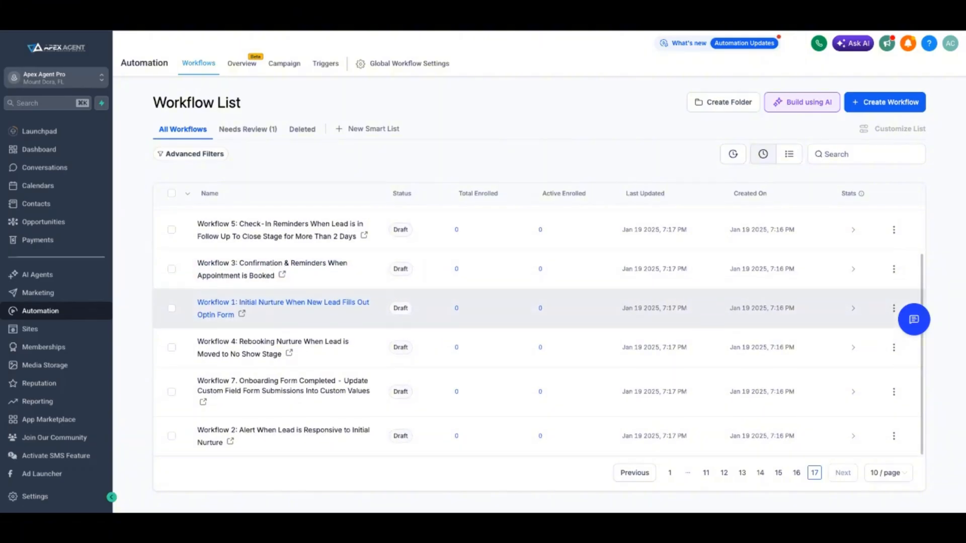
# Search the workflow list for "glov"
pyautogui.scroll(2, 533, 317)
pyautogui.click(866, 155)
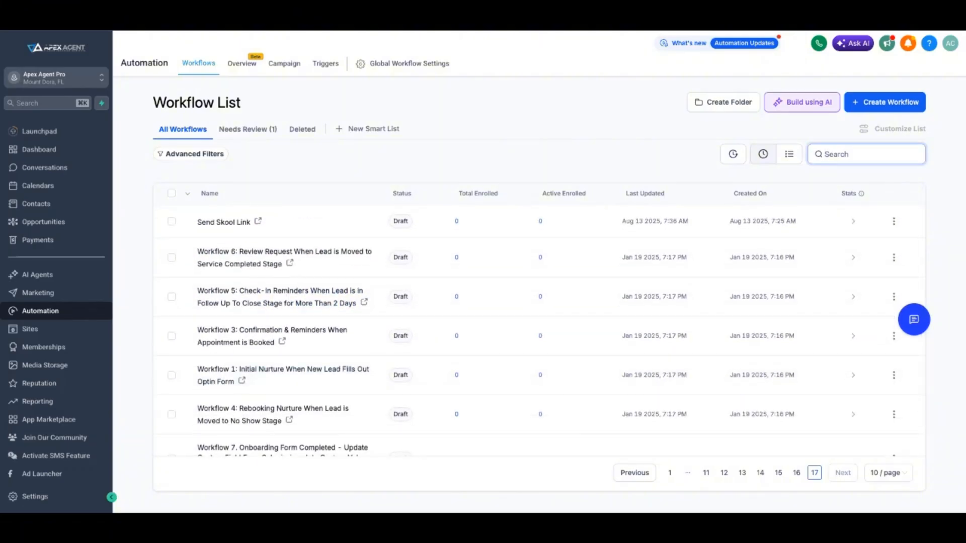
pyautogui.write('glov')
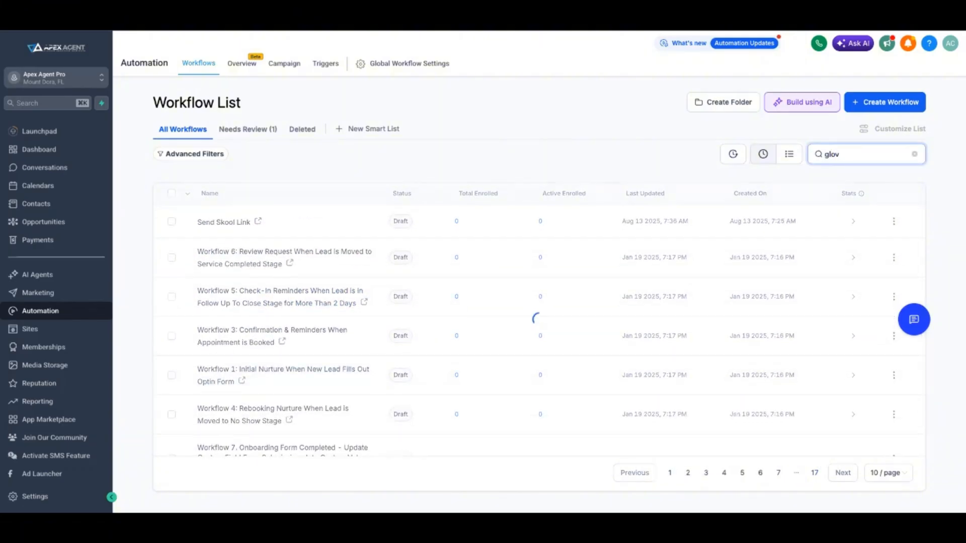
# Create another workflow folder for Glover Group
pyautogui.click(724, 103)
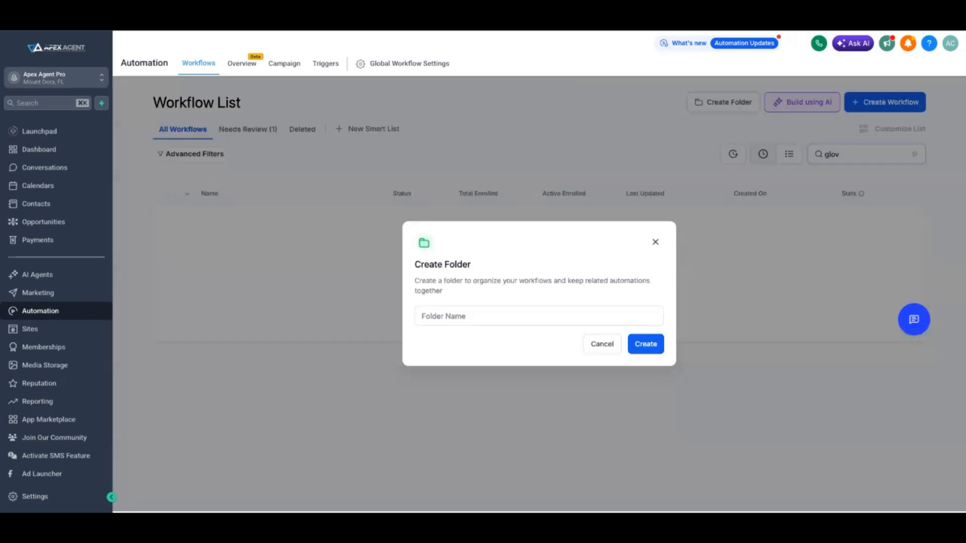
pyautogui.click(539, 316)
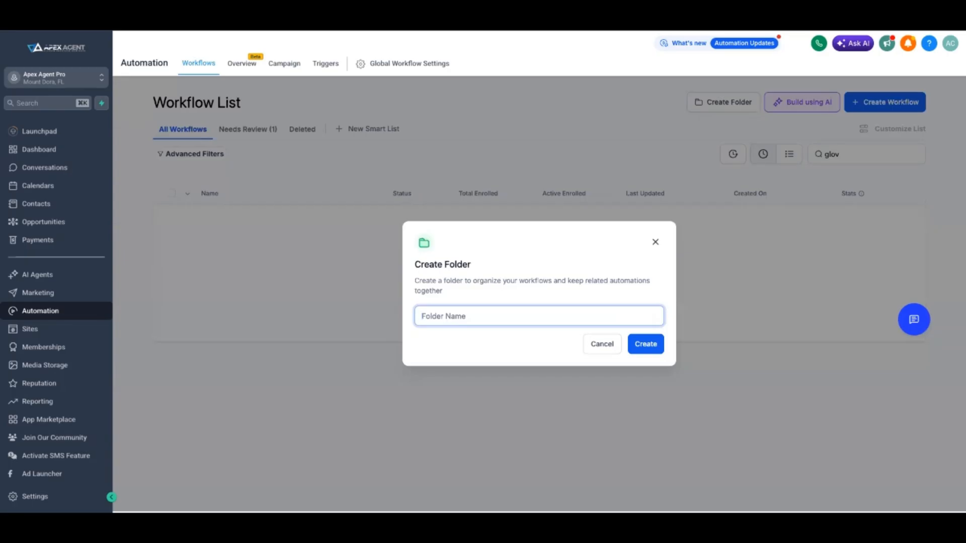
pyautogui.write('Glovergroup')
pyautogui.click(645, 344)
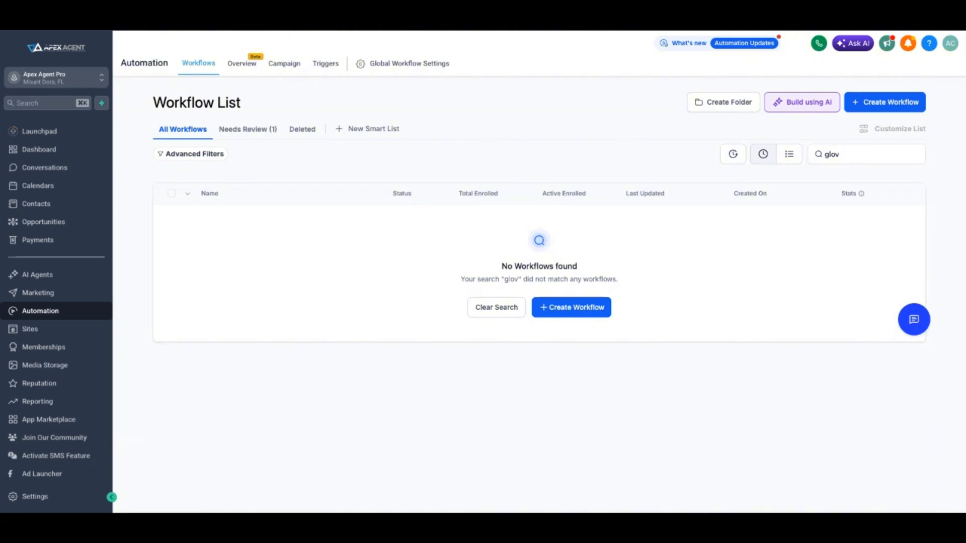
# Build a workflow using AI by submitting a prompt for a 12-week luxury buyer follow-up sequence in the Glover Group pipeline
pyautogui.click(801, 102)
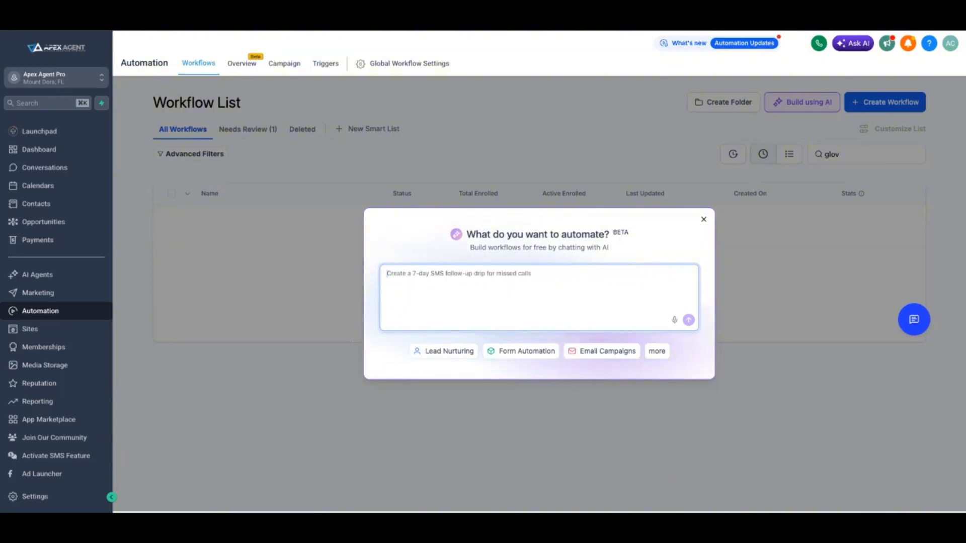
pyautogui.write("Hey there. I want to create a 12-week sequence for my buyer pipeline. These buyers are luxury buyers, not $300,000 buyers. I have a pipeline named the Glover Group, and I want to create an automation for it.  Every time somebody goes into the buyer pipeline, they get 12 months of follow-ups that are super custom and ask them questions to build a lot of rapport. After that, they turn around and follow up via text message, so if they reply back to my automation, I'm actually going to get an SMS. Can you please fix this for me?")
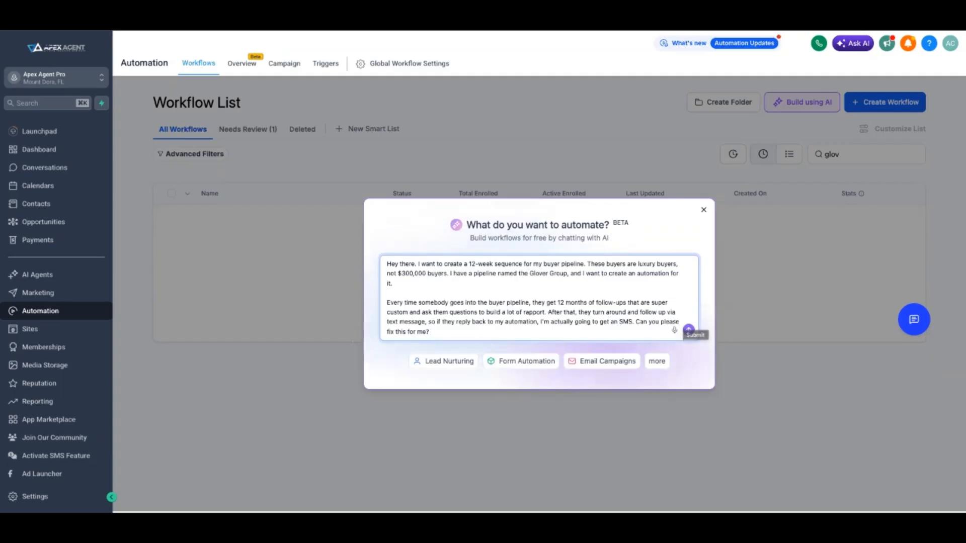
pyautogui.press('Return')
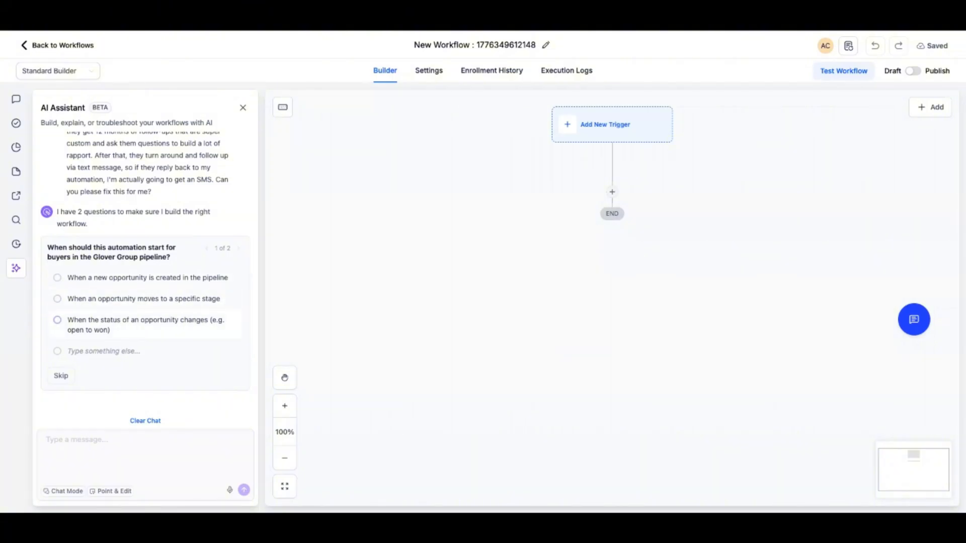
# Answer the AI assistant's start-trigger question with a pasted custom answer, and choose a full 12-month sequence of custom follow-ups
pyautogui.click(105, 351)
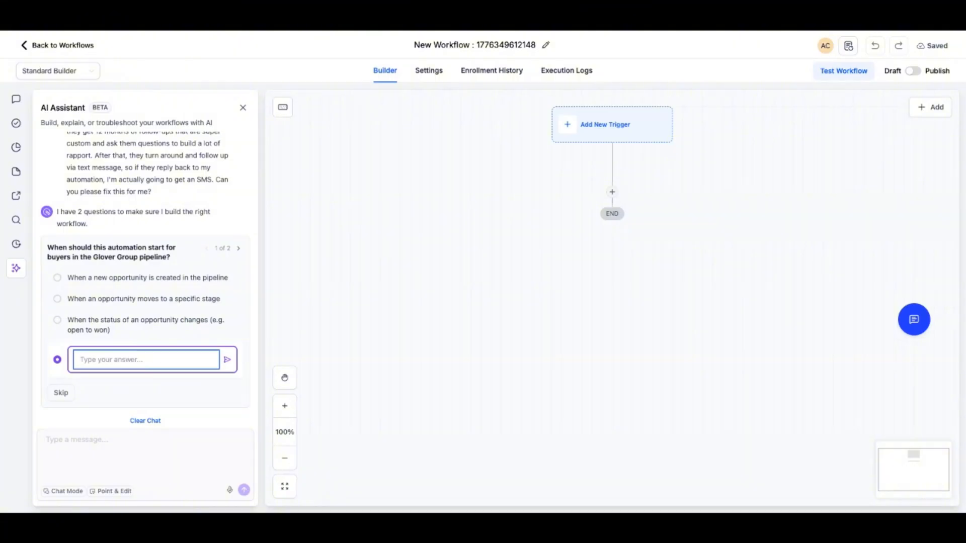
pyautogui.hotkey('ctrl', 'v')
pyautogui.press('Return')
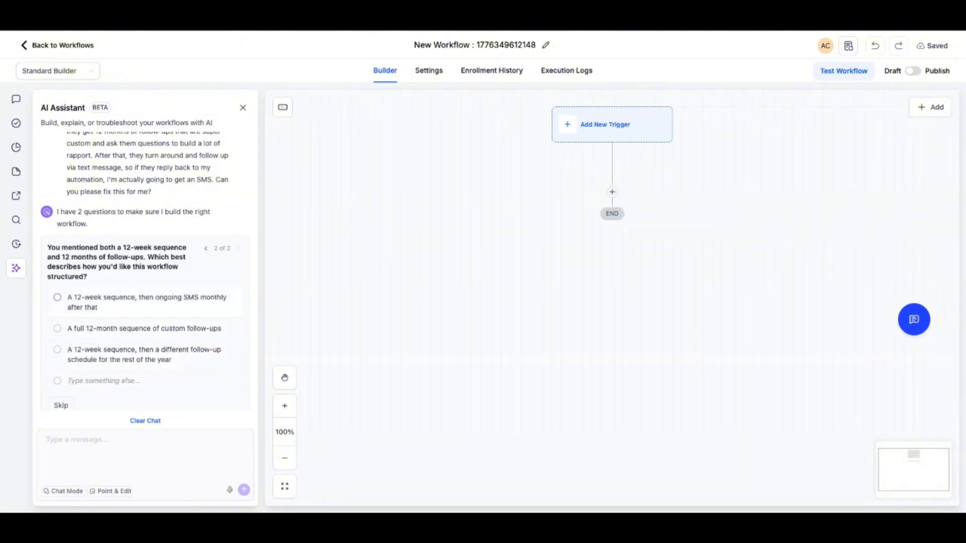
pyautogui.scroll(-1, 145, 313)
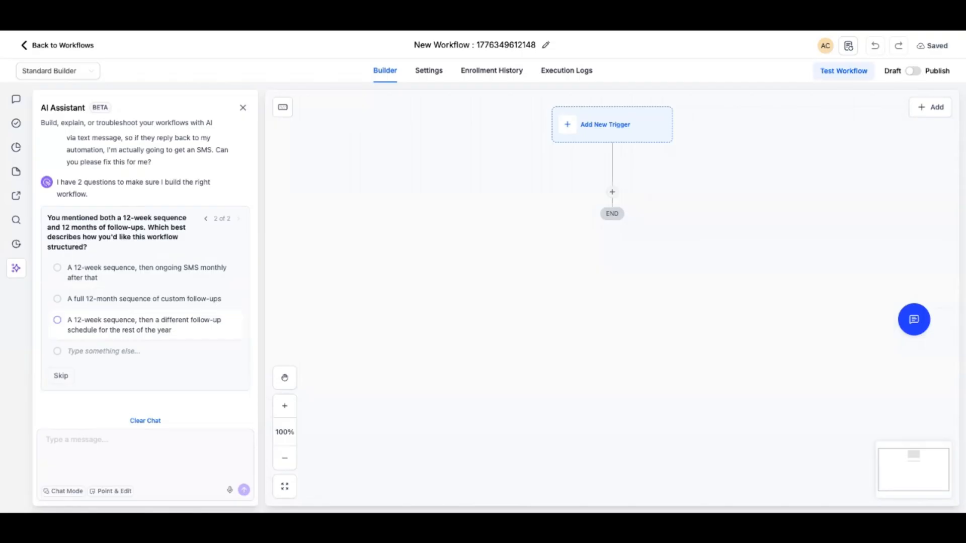
pyautogui.click(58, 299)
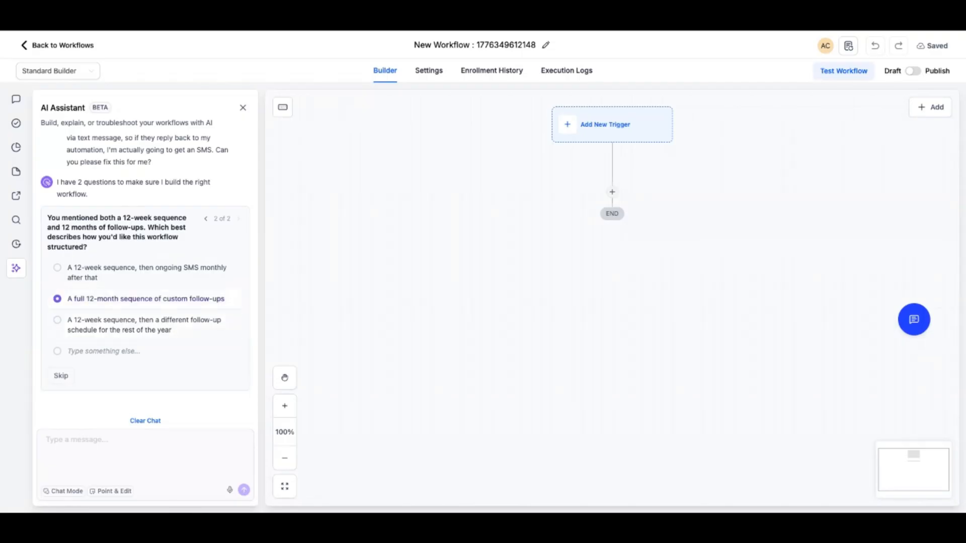
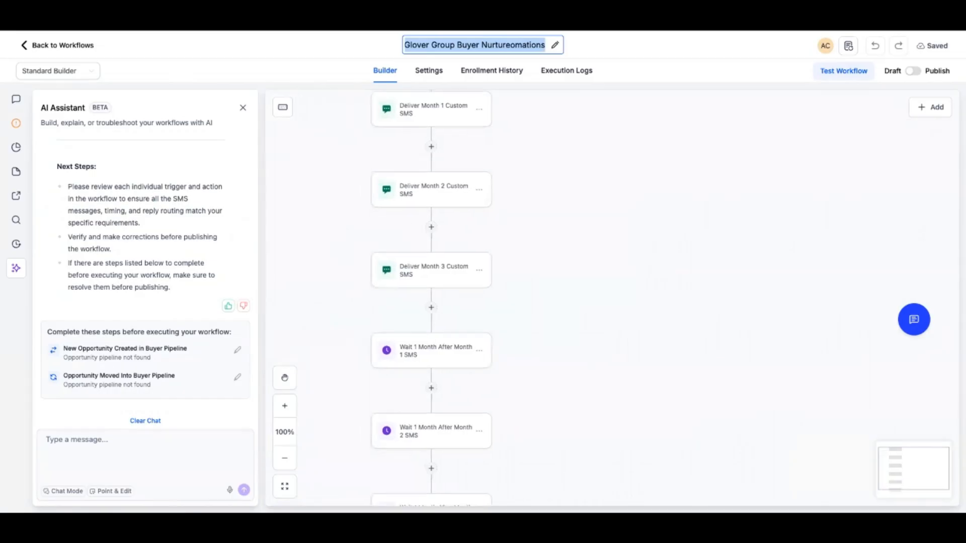
# Review the generated workflow's triggers and its sequence of monthly SMS and wait actions
pyautogui.scroll(5, 611, 298)
pyautogui.hscroll(-1, 612, 297)
pyautogui.hscroll(-2, 611, 298)
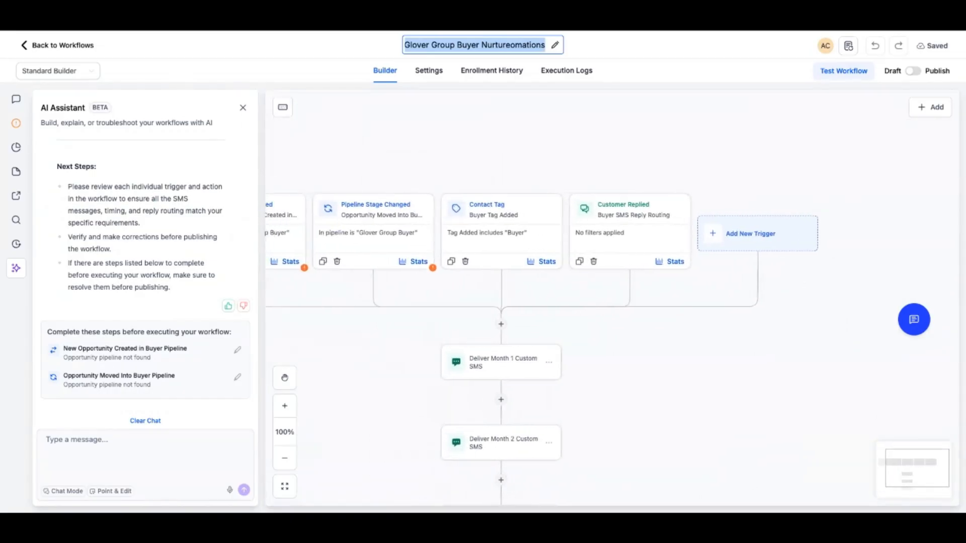
pyautogui.hscroll(-1, 612, 298)
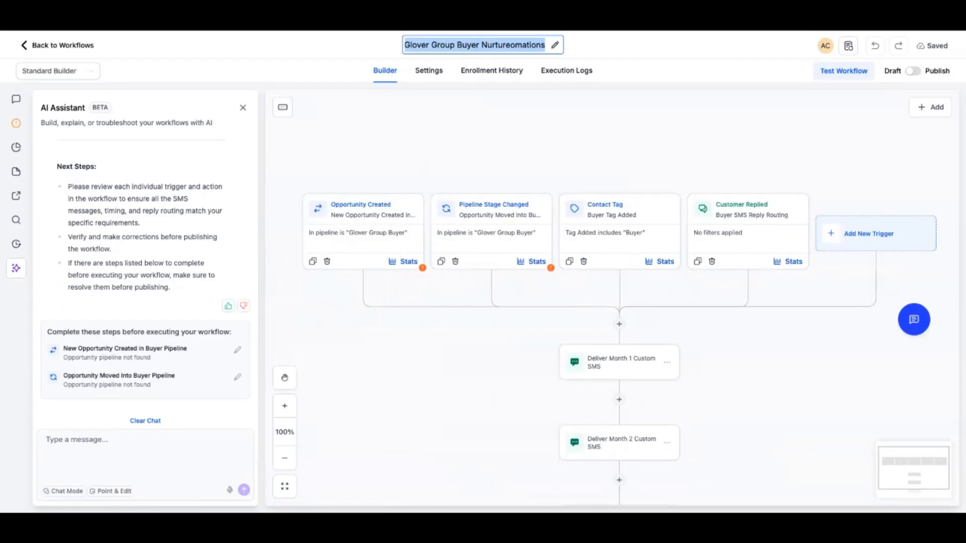
pyautogui.scroll(-8, 611, 298)
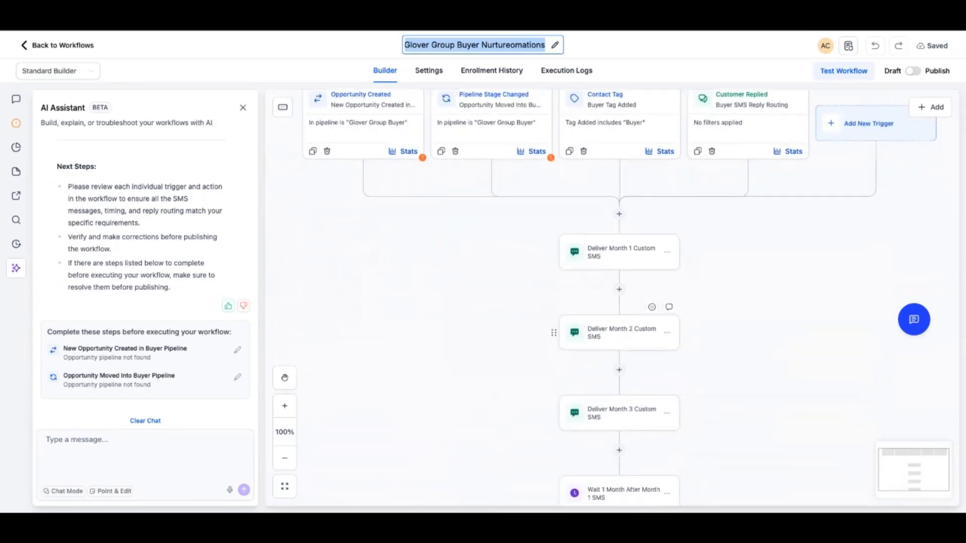
pyautogui.scroll(-9, 619, 322)
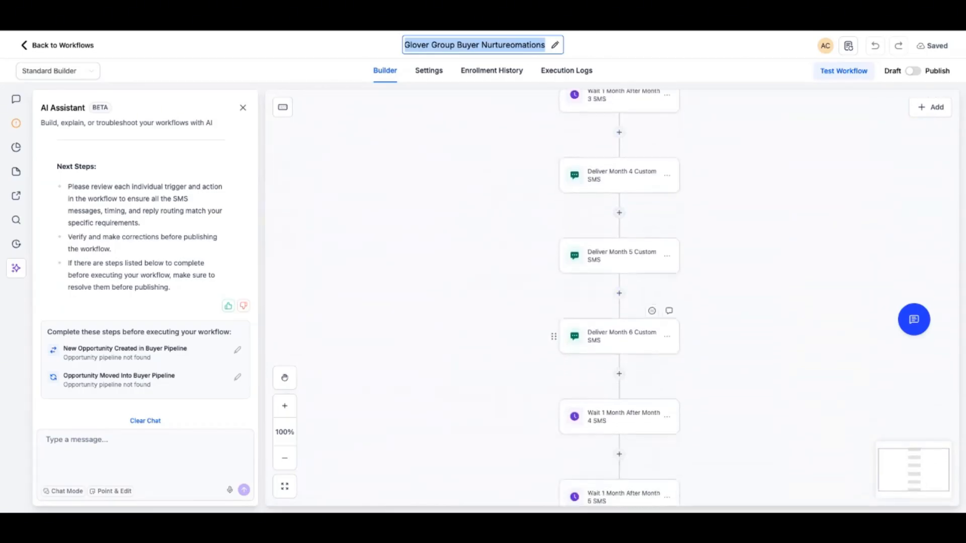
pyautogui.scroll(-7, 619, 322)
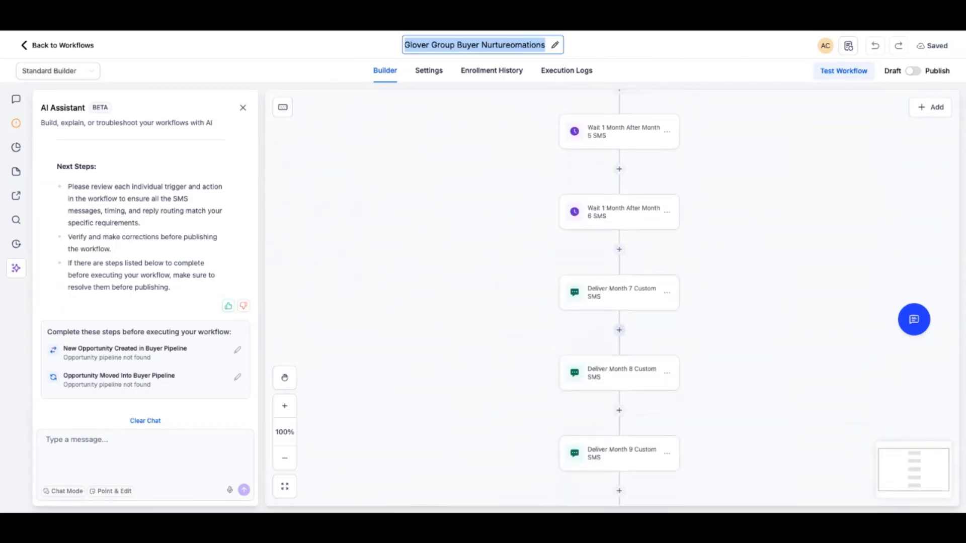
pyautogui.scroll(-6, 620, 322)
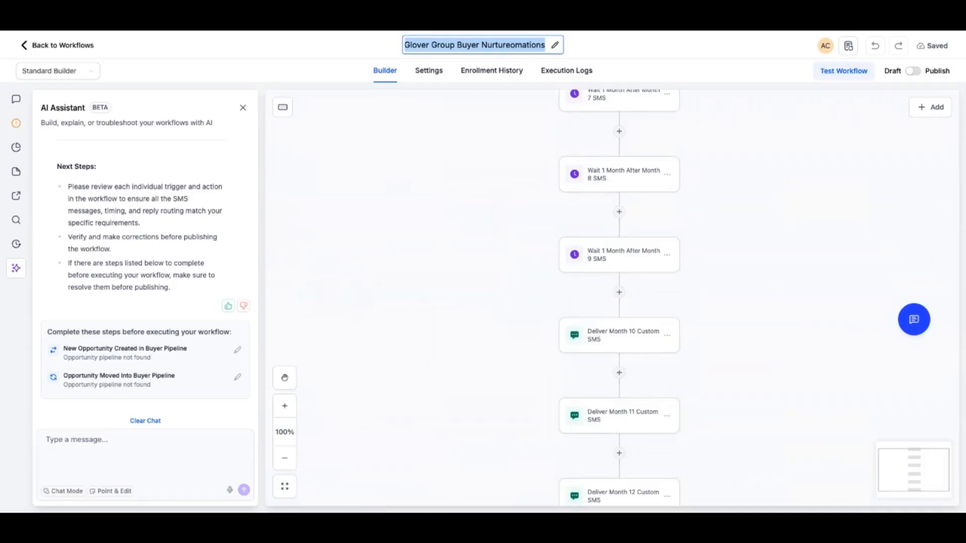
pyautogui.scroll(17, 588, 322)
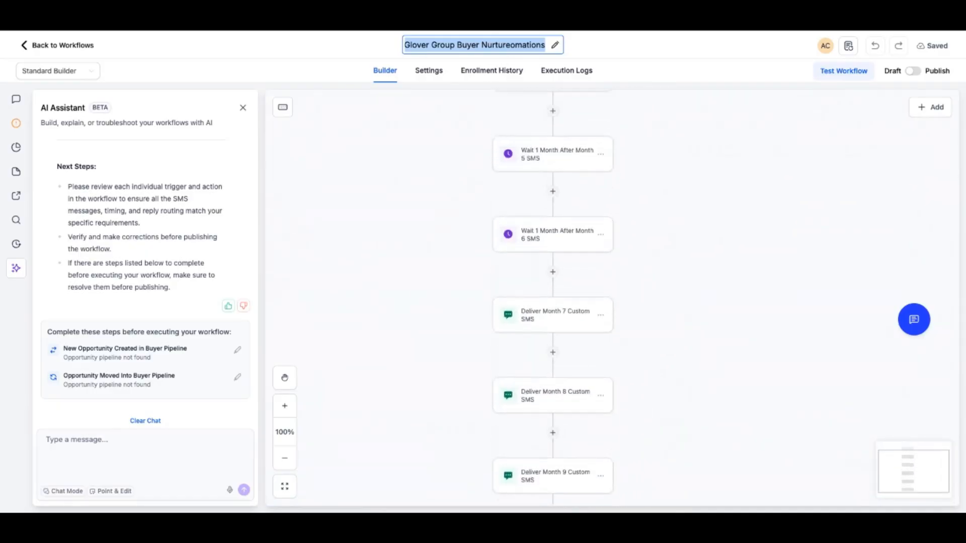
pyautogui.scroll(10, 588, 322)
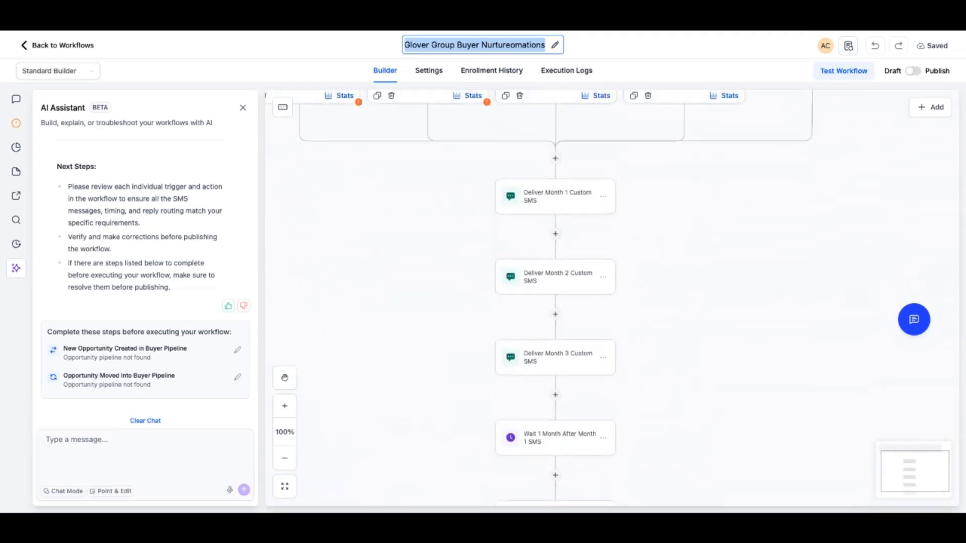
pyautogui.hscroll(-1, 589, 322)
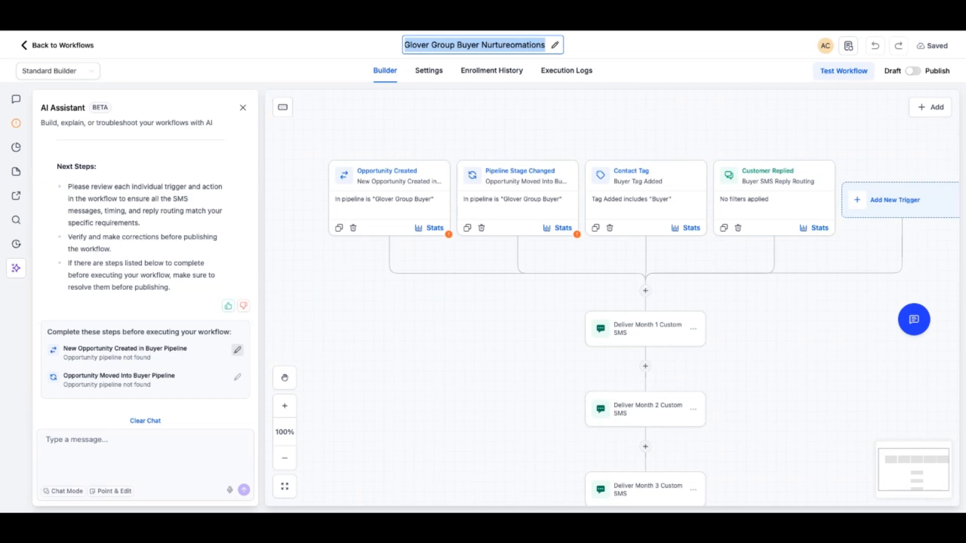
# Set the Opportunity Created trigger's pipeline filter to GLOVER GROUP and save the trigger
pyautogui.click(238, 349)
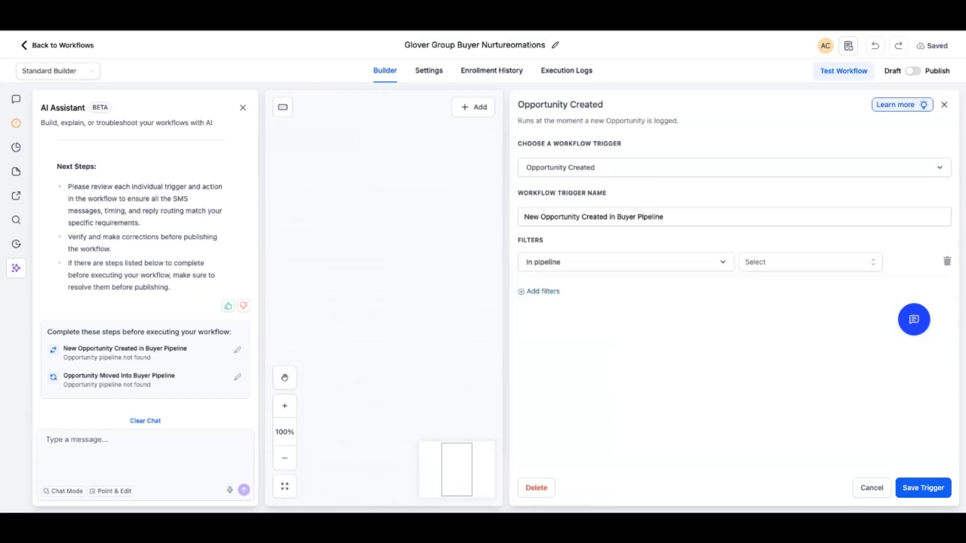
pyautogui.click(625, 262)
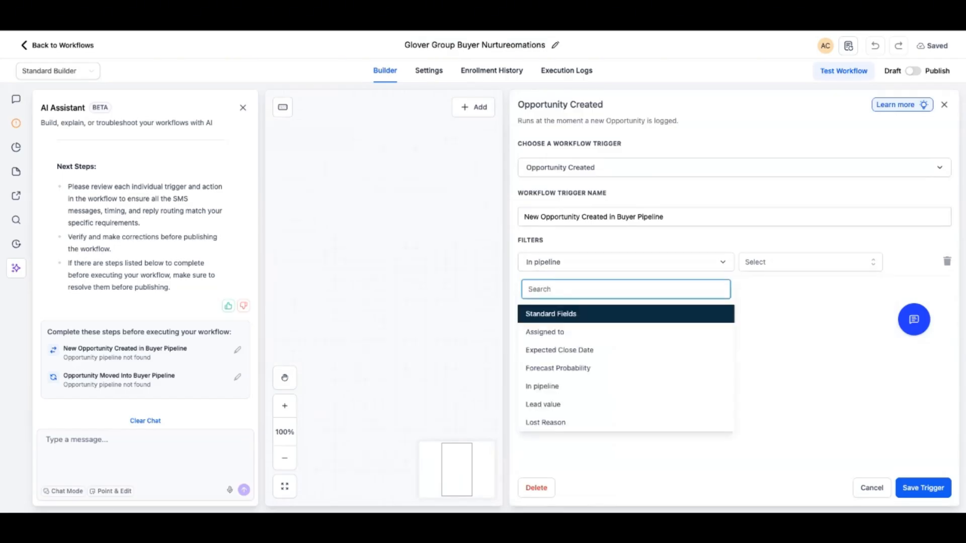
pyautogui.click(543, 385)
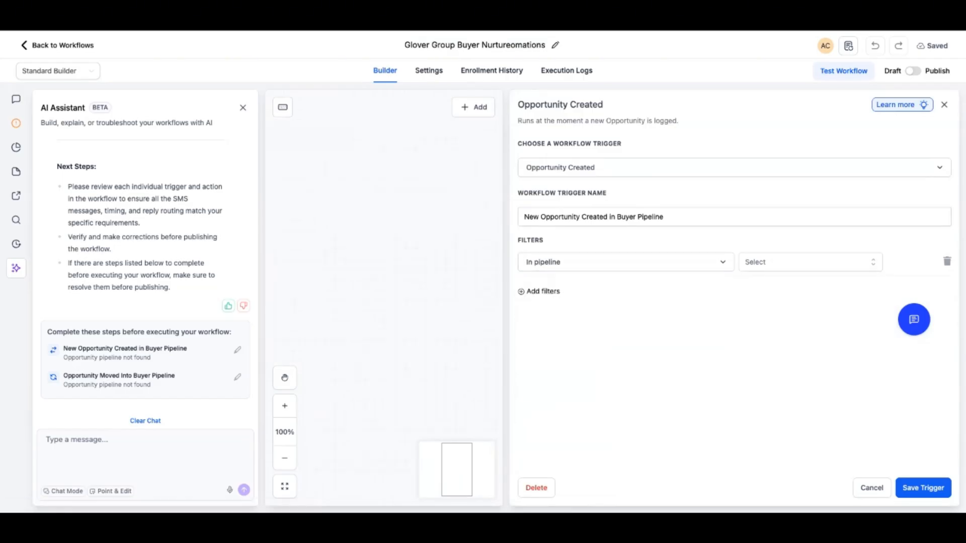
pyautogui.click(810, 262)
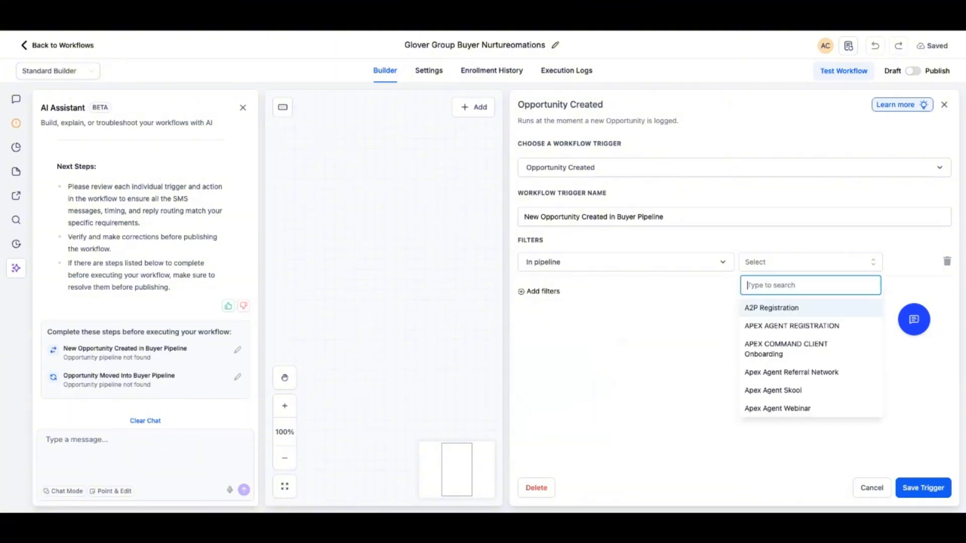
pyautogui.scroll(-5, 810, 362)
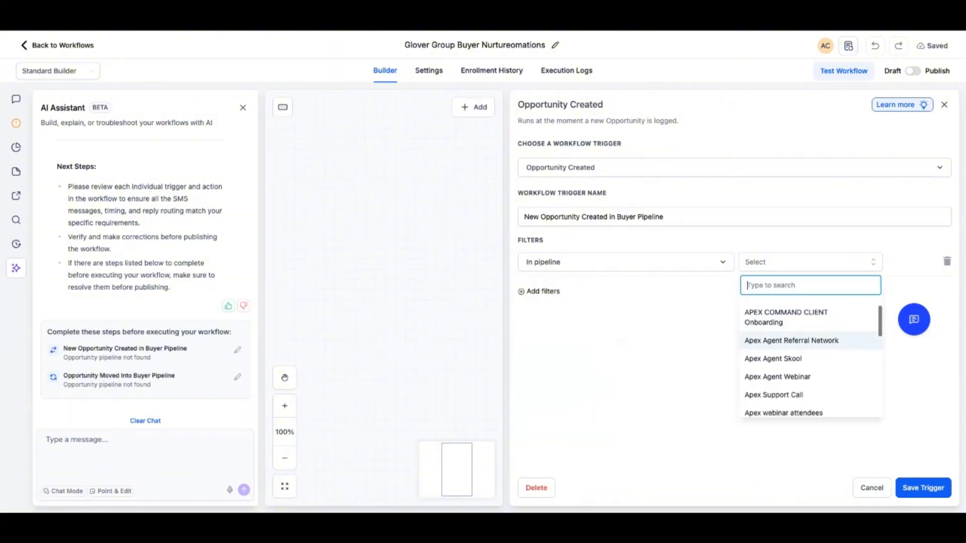
pyautogui.scroll(4, 810, 363)
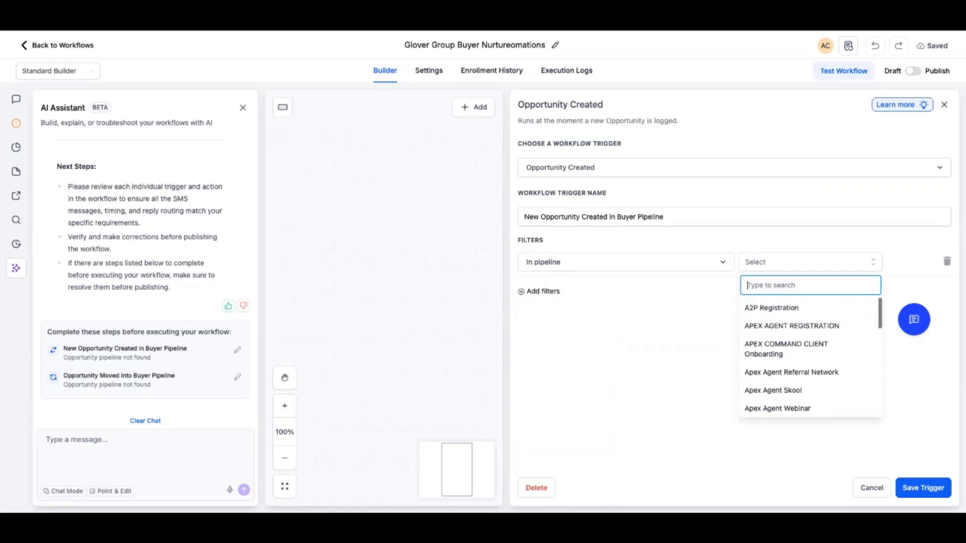
pyautogui.scroll(-8, 810, 355)
pyautogui.scroll(4, 810, 355)
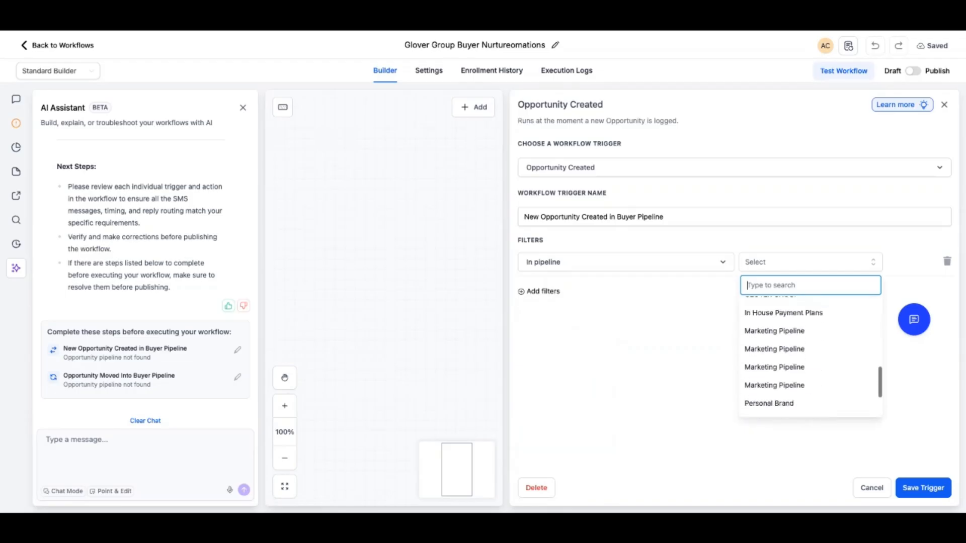
pyautogui.click(771, 357)
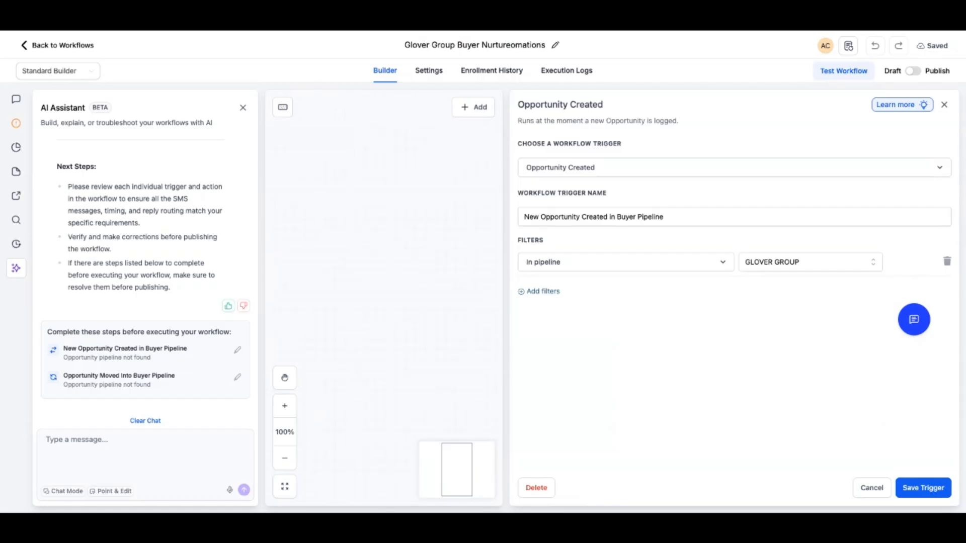
pyautogui.click(924, 488)
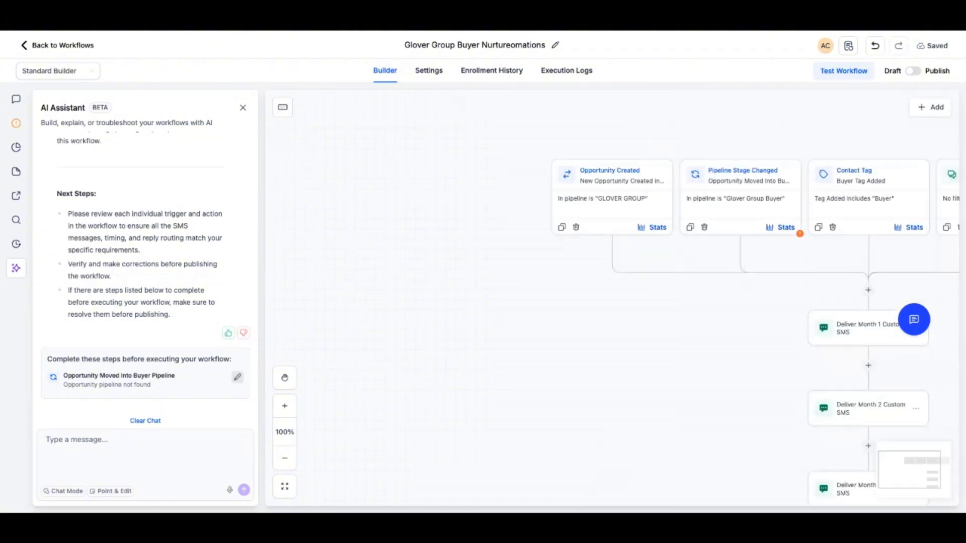
# Filter the Pipeline Stage Changed trigger to pipeline GLOVER GROUP and pipeline stage Buyer, then save the trigger
pyautogui.click(237, 377)
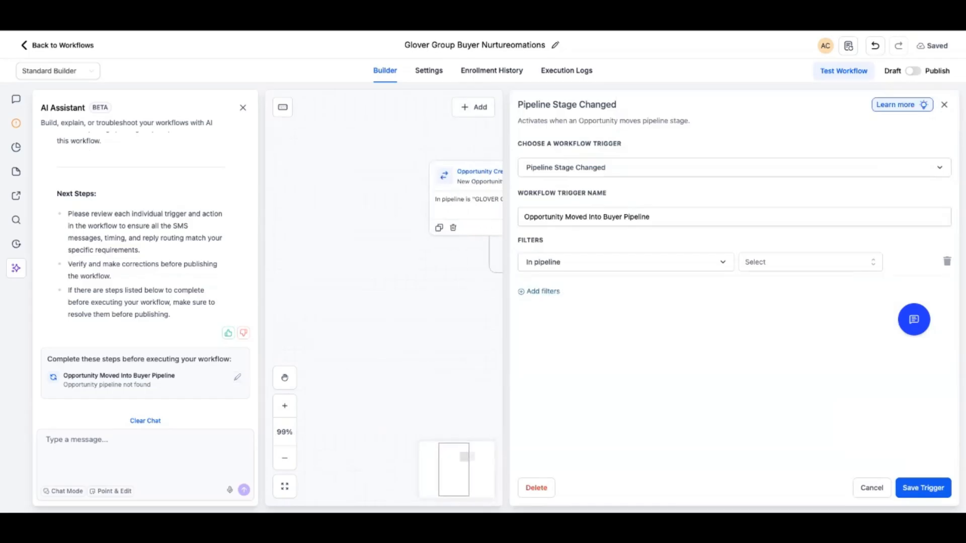
pyautogui.click(810, 262)
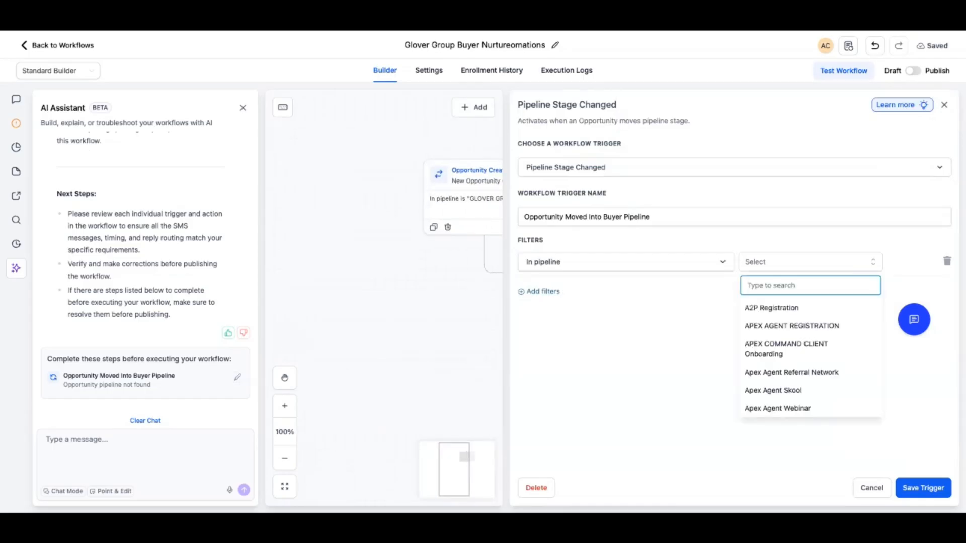
pyautogui.scroll(-3, 810, 352)
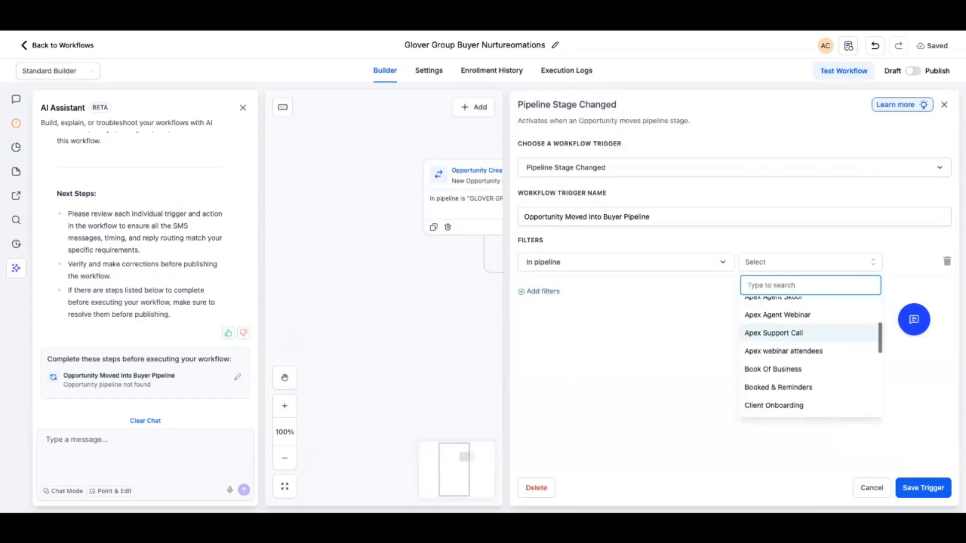
pyautogui.write('glo')
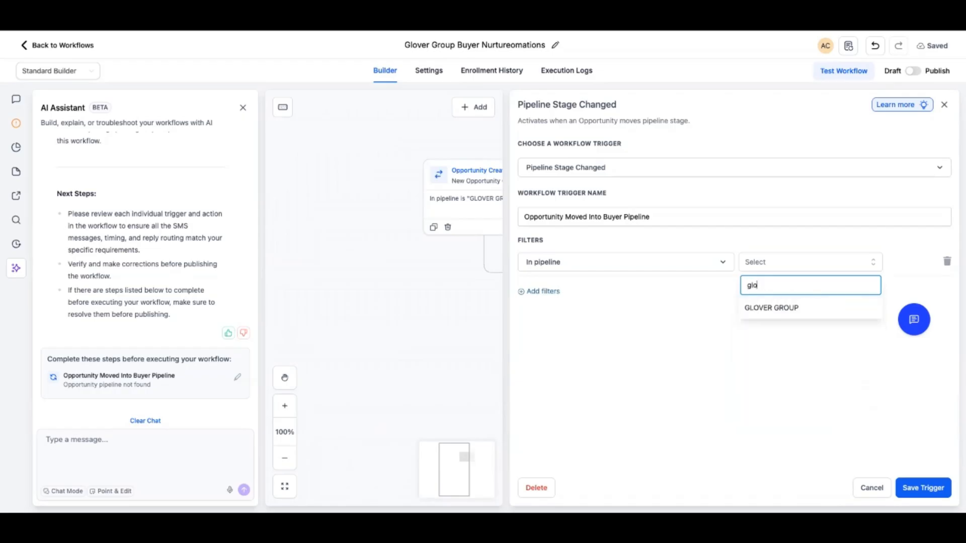
pyautogui.press('Return')
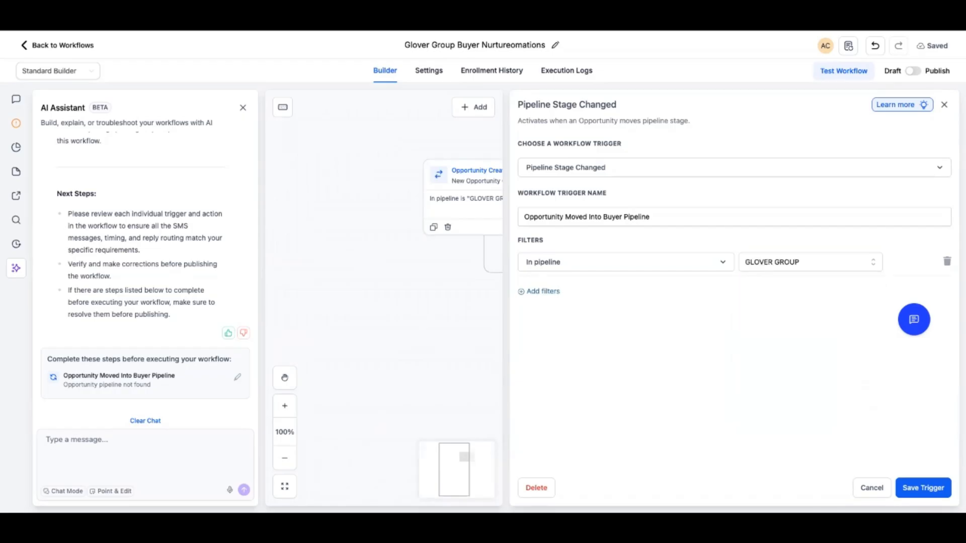
pyautogui.click(543, 291)
pyautogui.click(542, 292)
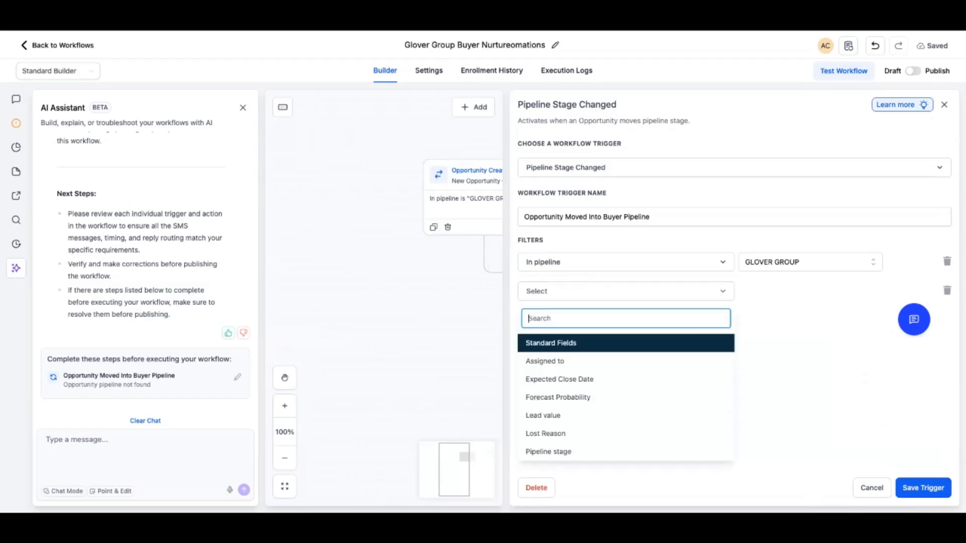
pyautogui.write('sta')
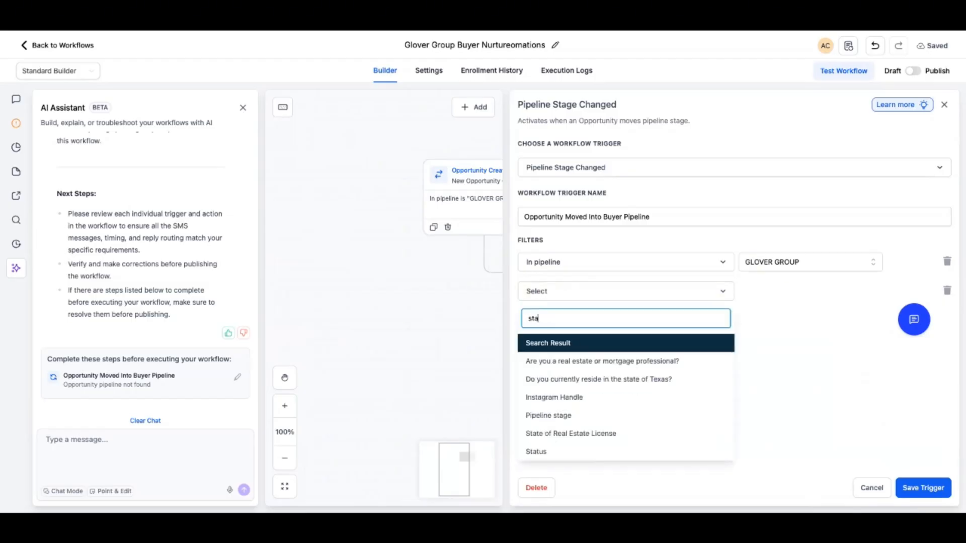
pyautogui.click(548, 415)
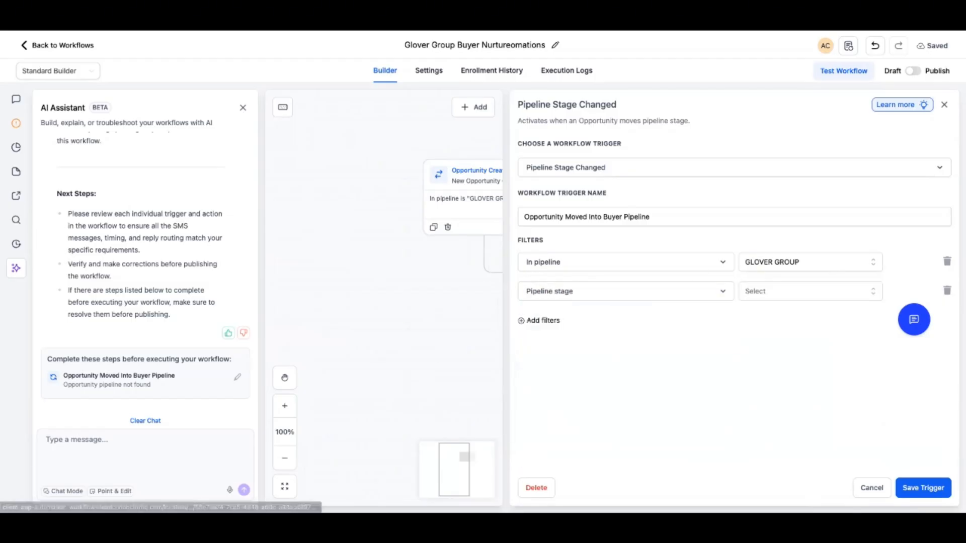
pyautogui.click(805, 292)
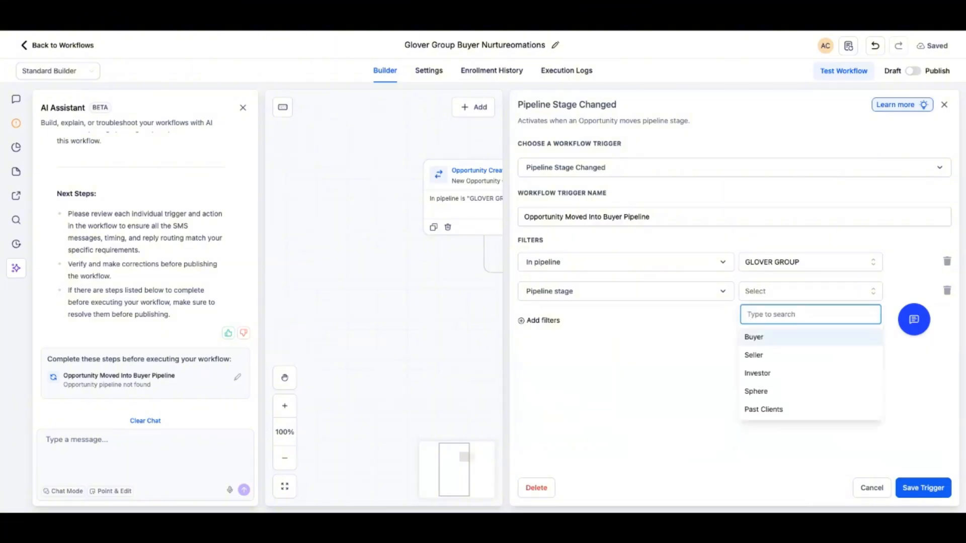
pyautogui.click(760, 337)
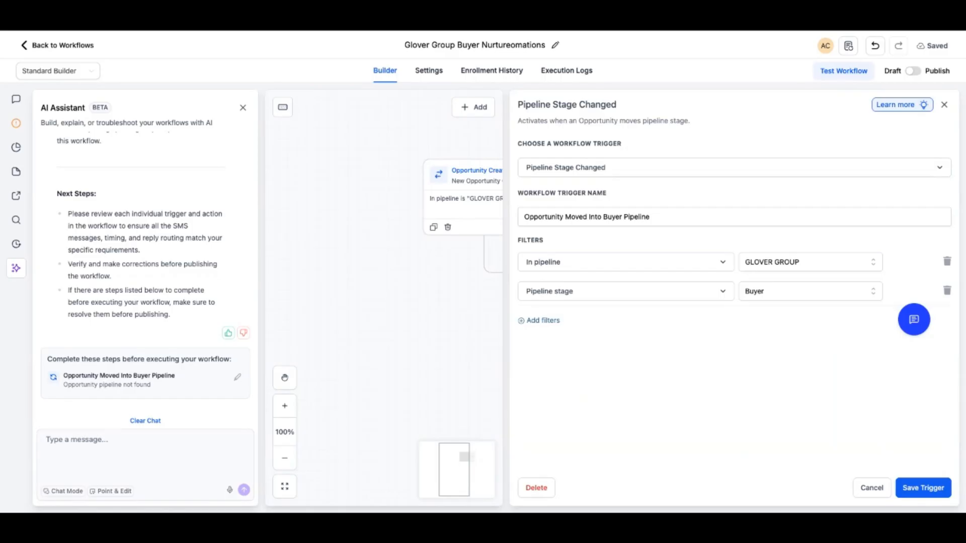
pyautogui.click(923, 488)
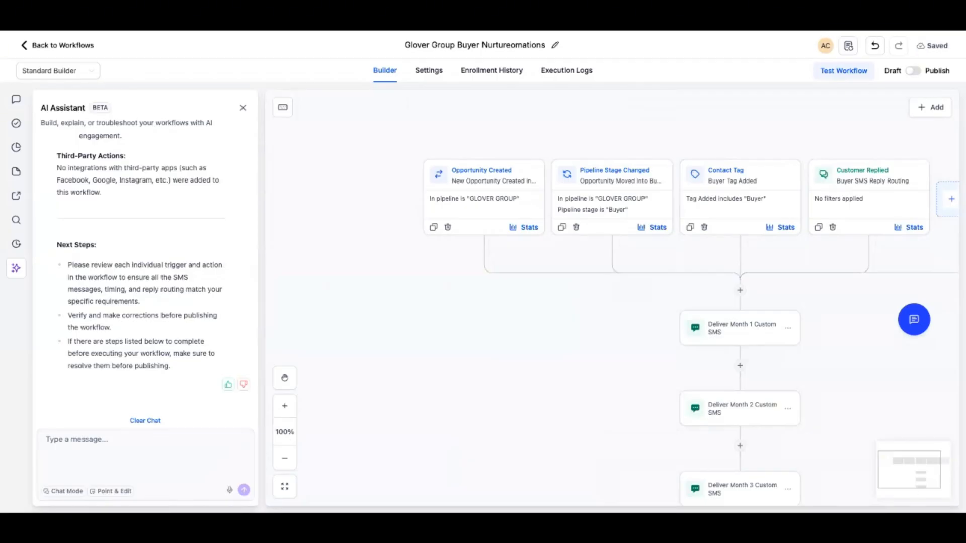
# Add a Pipeline stage filter set to Buyer to the Opportunity Created trigger and save the trigger
pyautogui.click(484, 194)
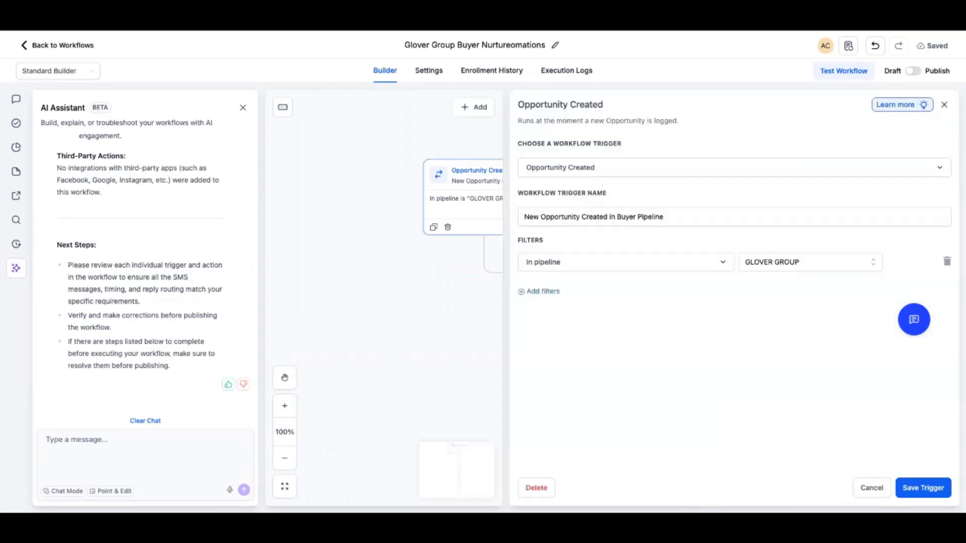
pyautogui.click(542, 292)
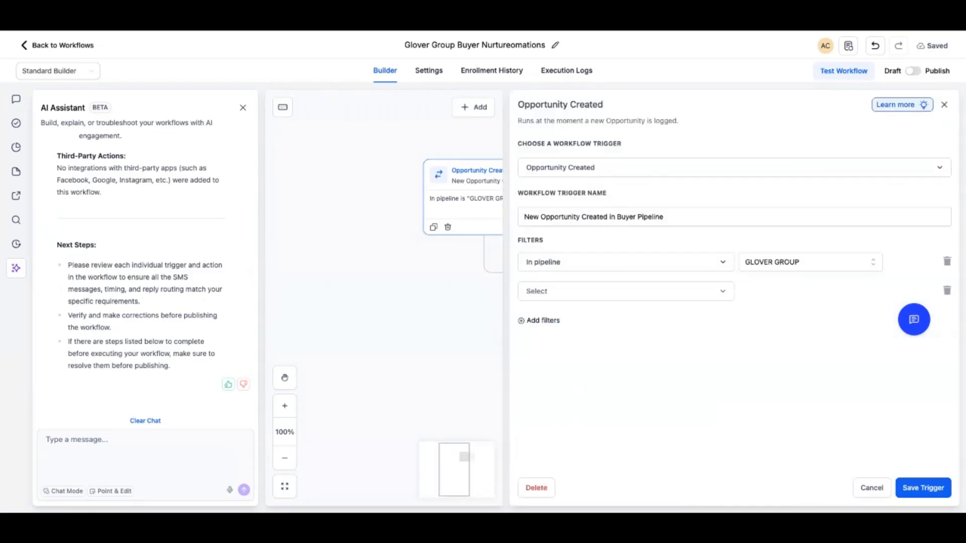
pyautogui.click(578, 291)
pyautogui.click(579, 319)
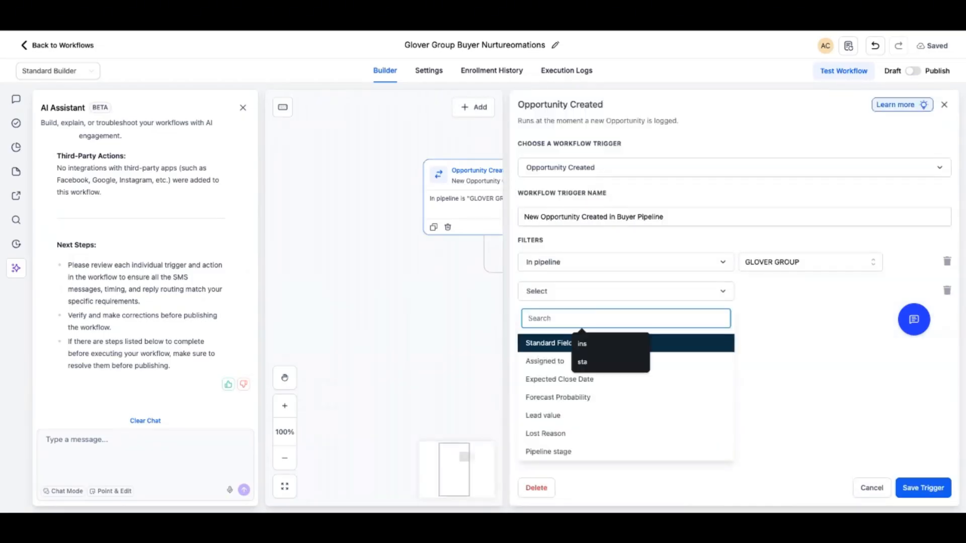
pyautogui.write('stage')
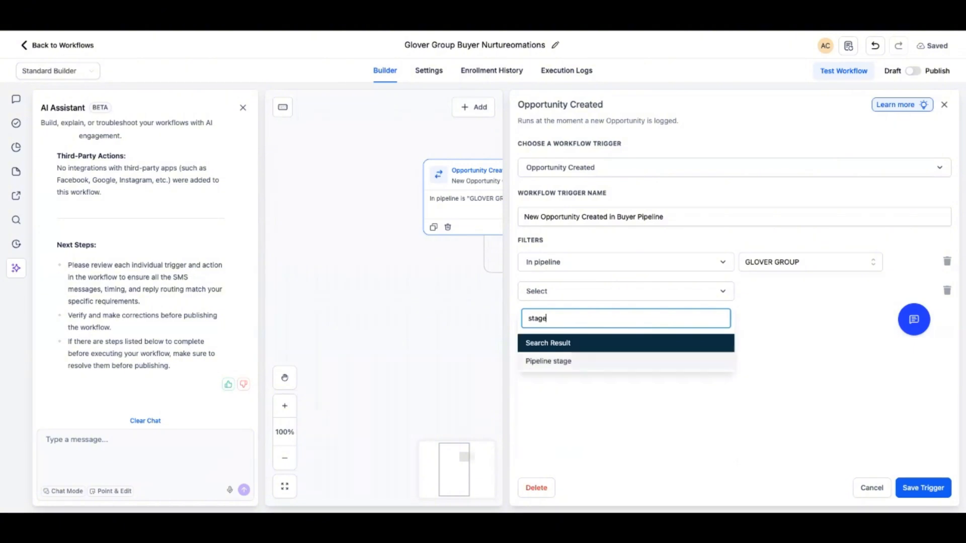
pyautogui.click(548, 361)
pyautogui.click(809, 291)
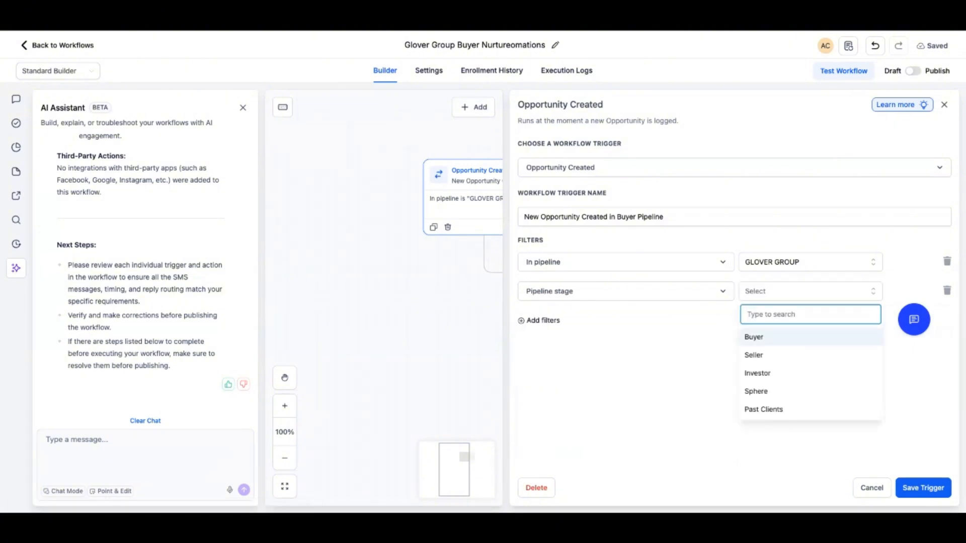
pyautogui.click(753, 337)
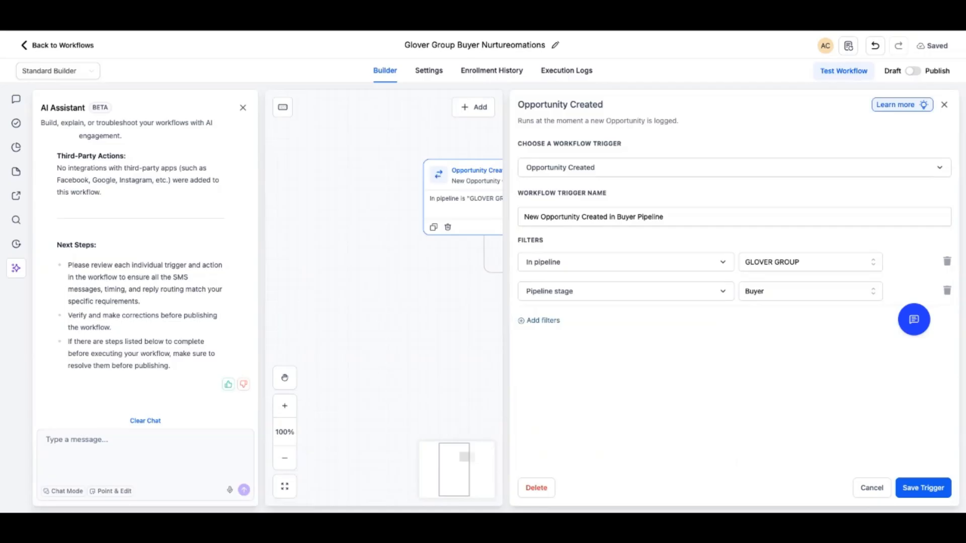
pyautogui.click(923, 488)
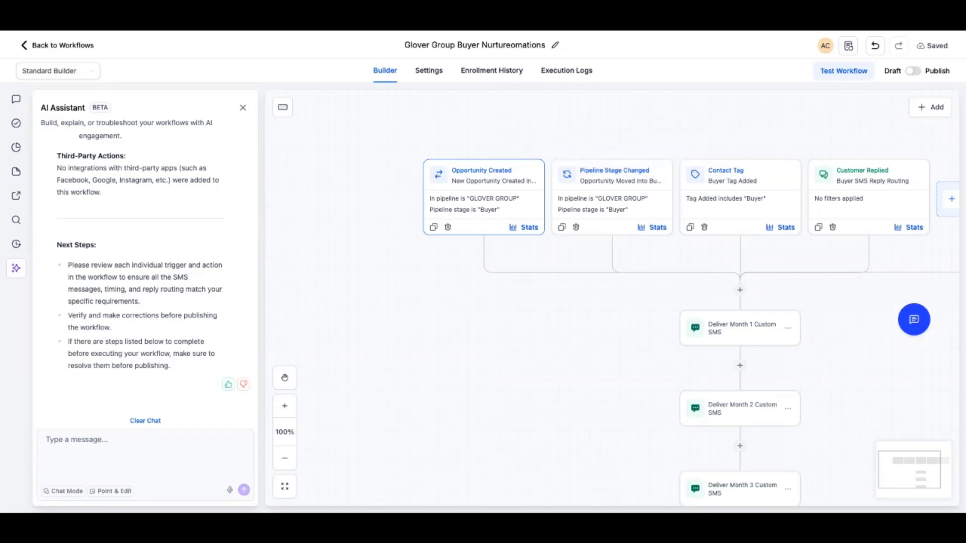
# Create a new pipeline named Buyers with the stages 100K, 200K, 500K and MILI
pyautogui.scroll(-10, 705, 402)
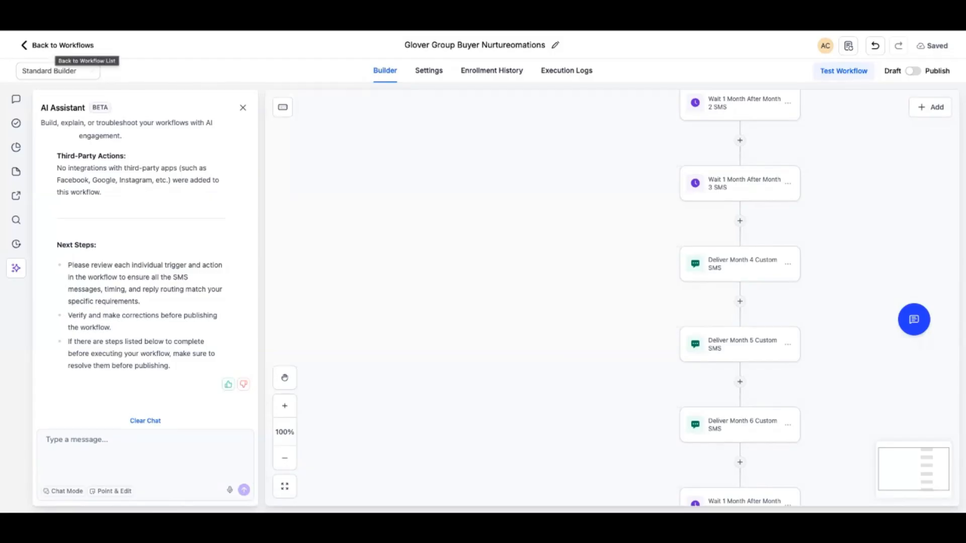
pyautogui.click(61, 44)
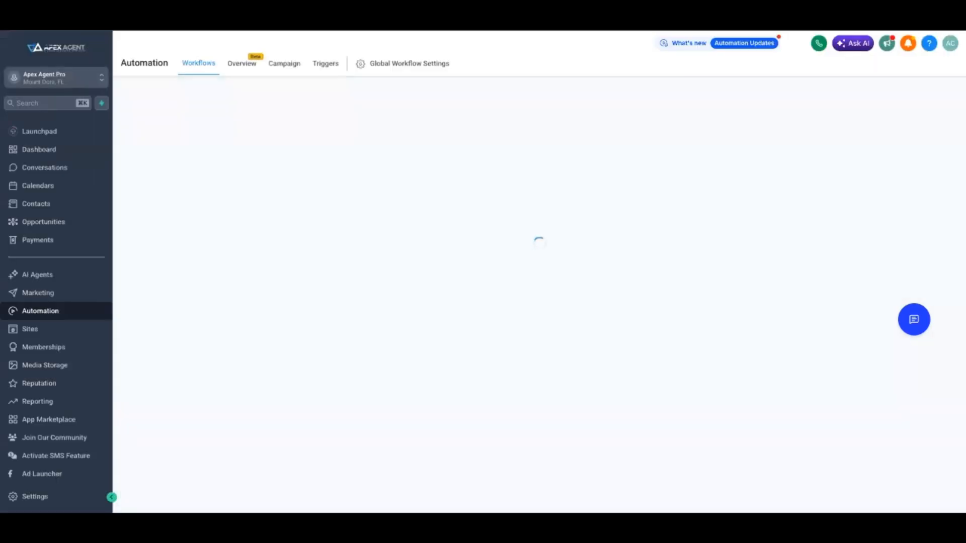
pyautogui.click(43, 222)
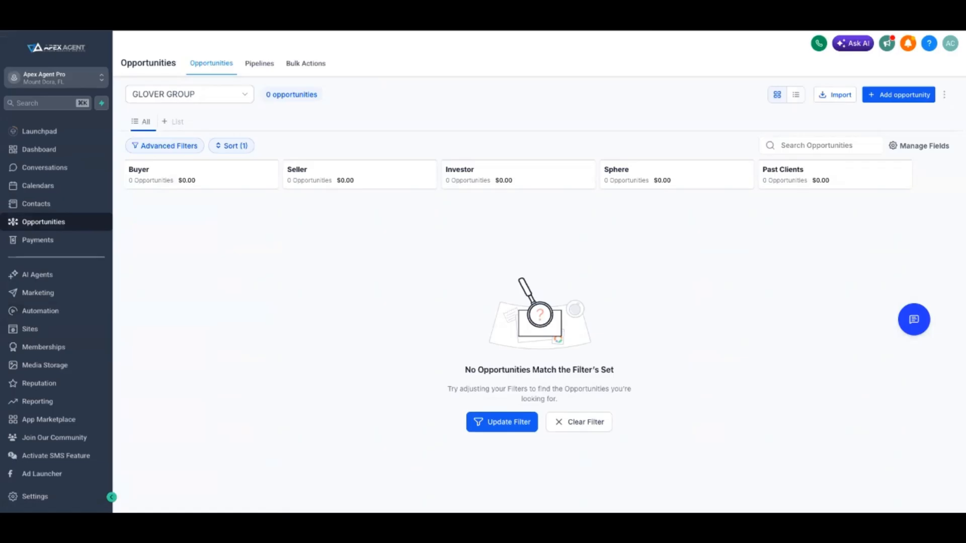
pyautogui.click(259, 63)
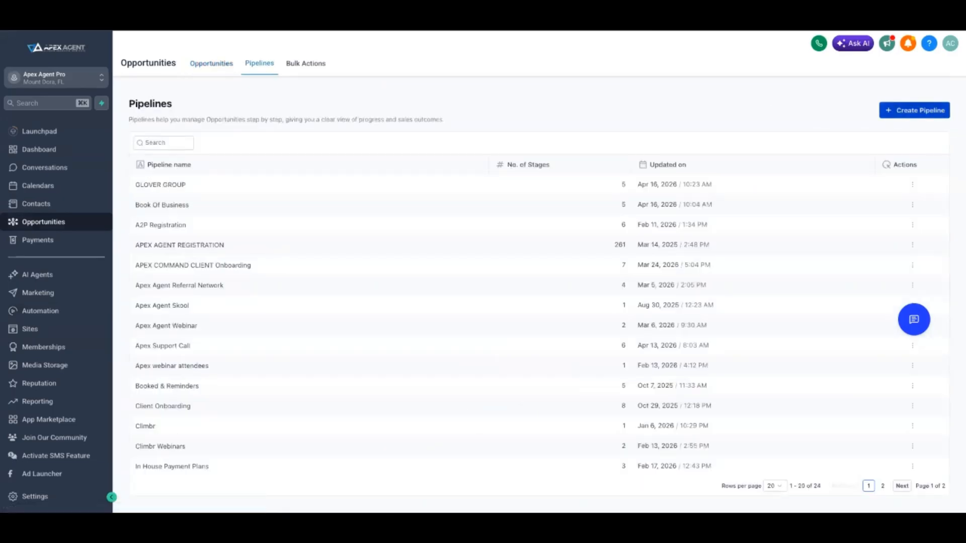
pyautogui.click(914, 110)
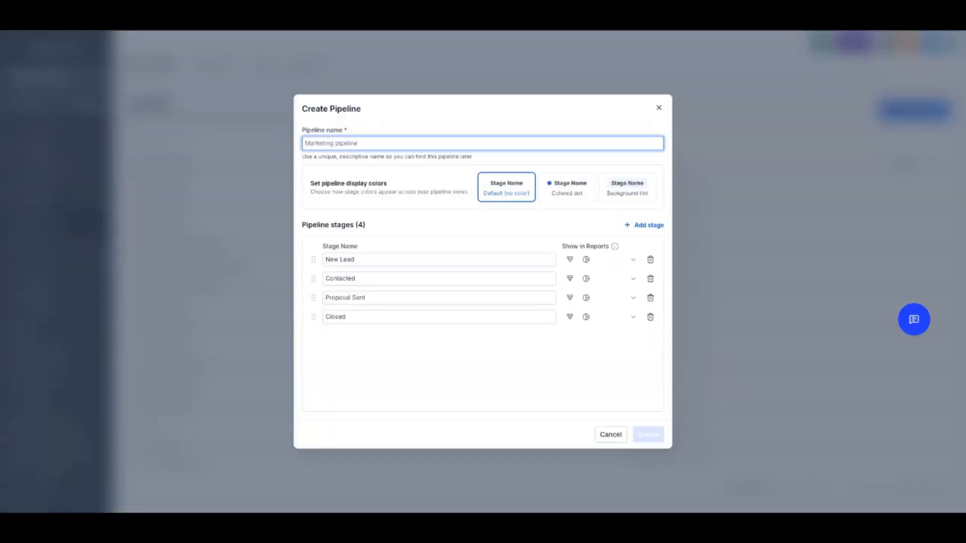
pyautogui.write('Buyers')
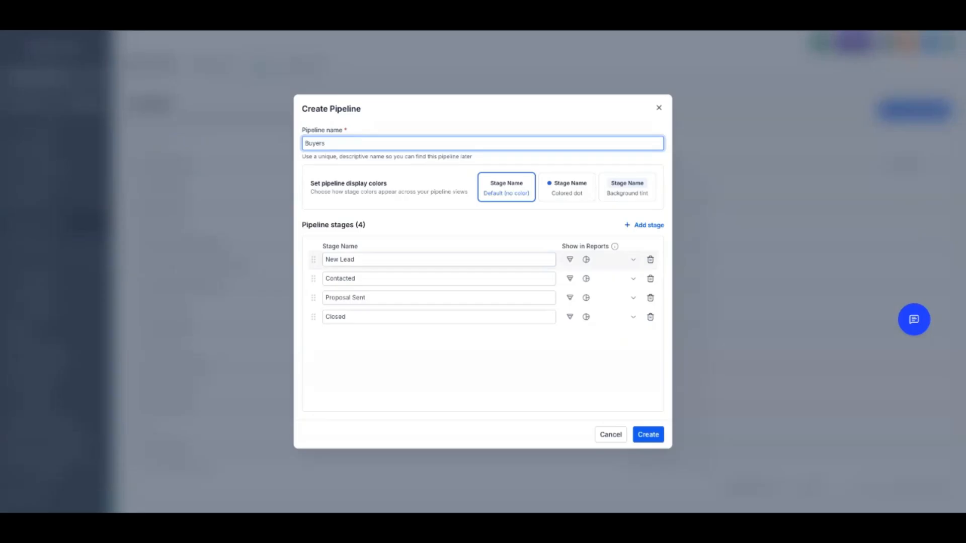
pyautogui.press('Tab')
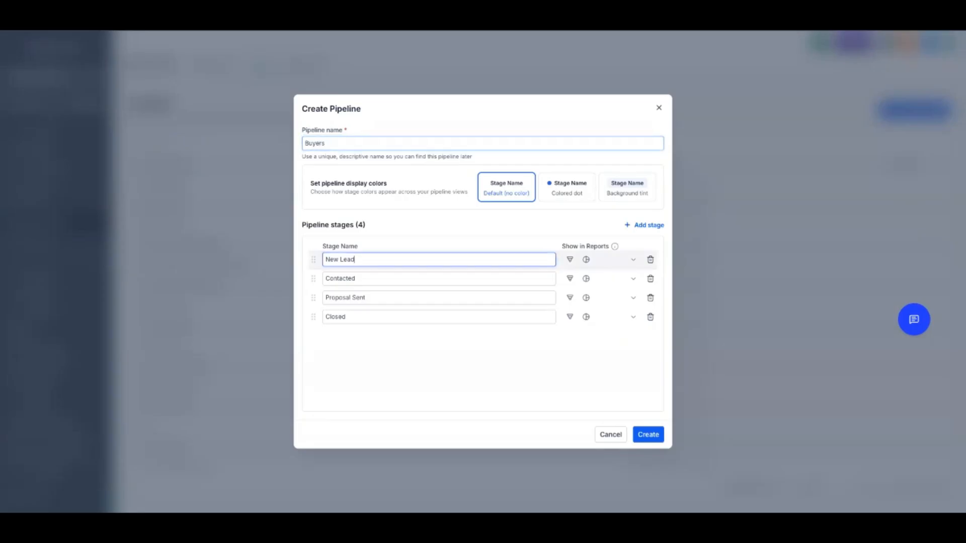
pyautogui.write('100K')
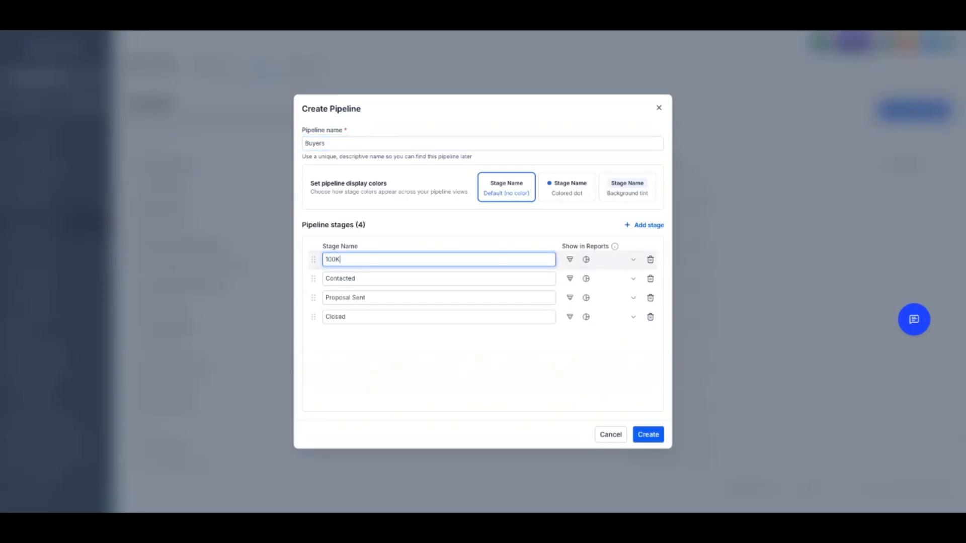
pyautogui.press('Tab')
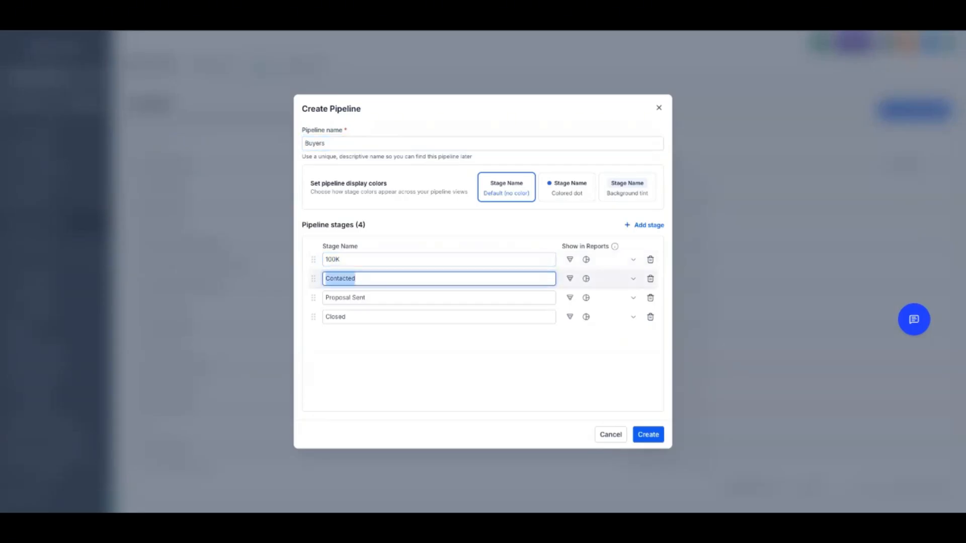
pyautogui.write('200K')
pyautogui.press('Tab')
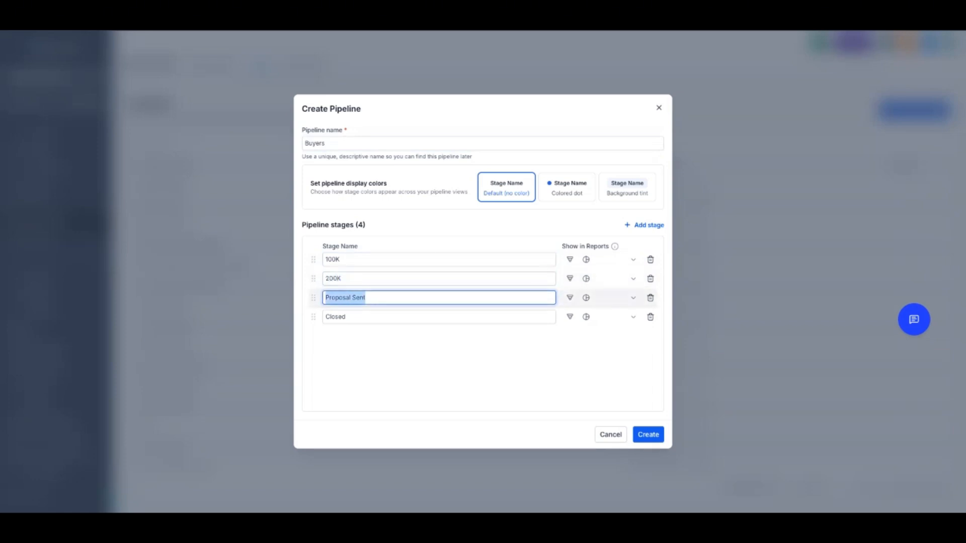
pyautogui.write('500K')
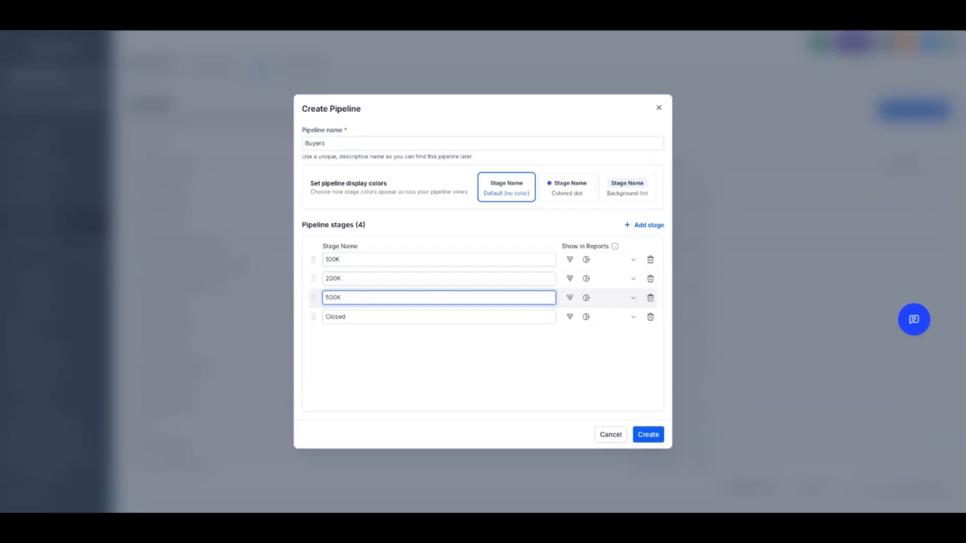
pyautogui.press('Tab')
pyautogui.write('100')
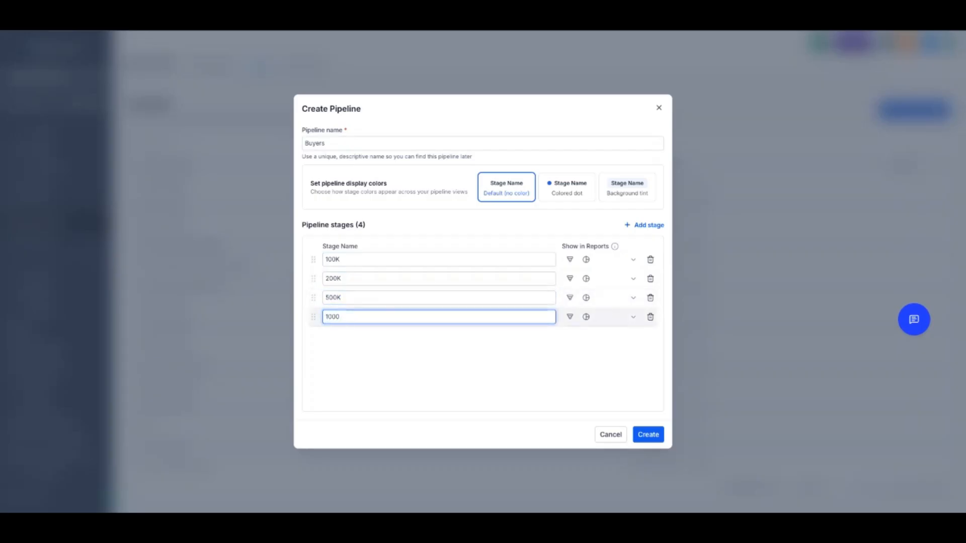
pyautogui.press('BackSpace')
pyautogui.write('MIL')
pyautogui.click(648, 434)
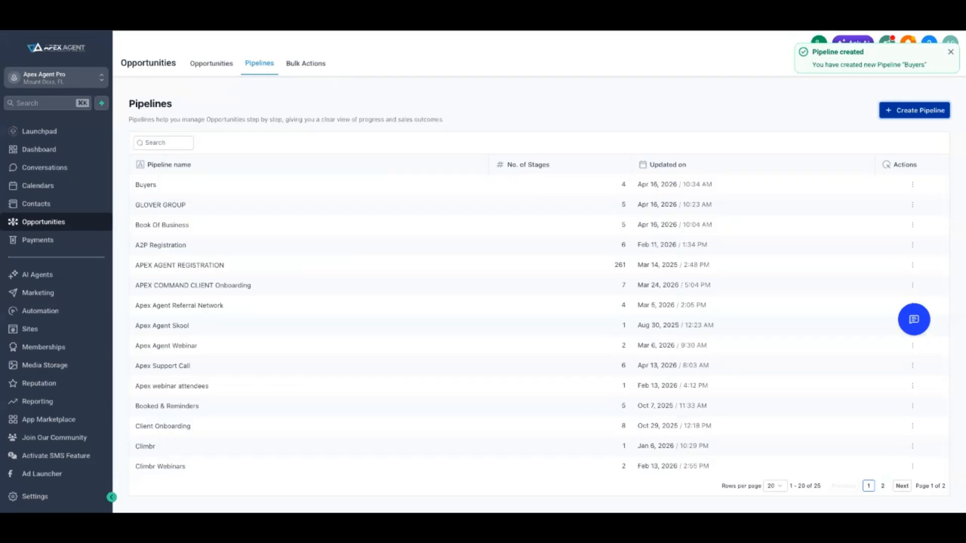
# Switch the opportunities board to show the Buyers pipeline
pyautogui.click(211, 63)
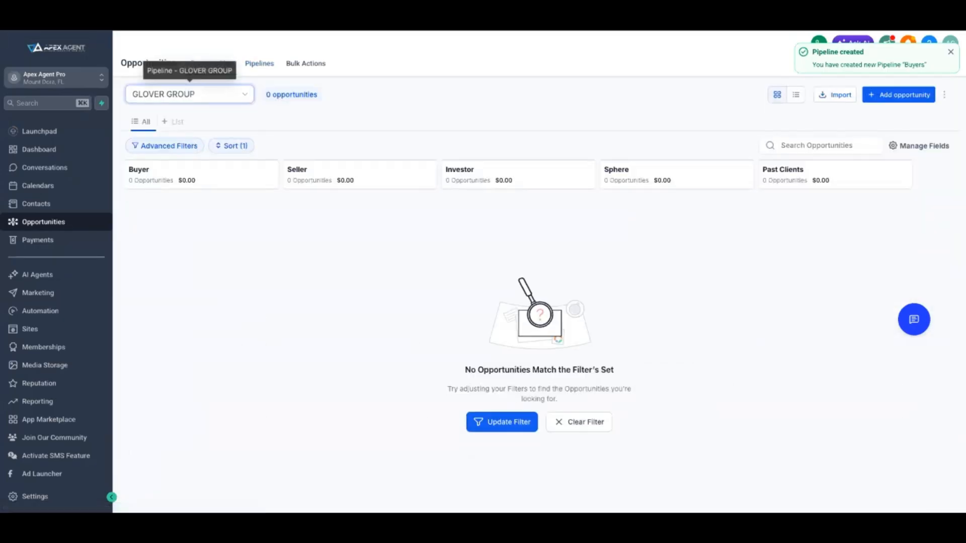
pyautogui.click(190, 94)
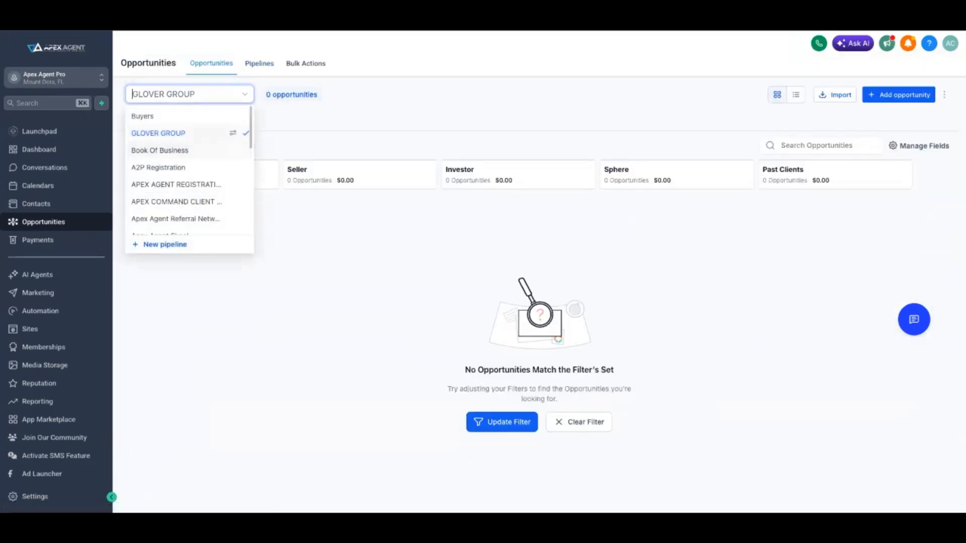
pyautogui.press('Escape')
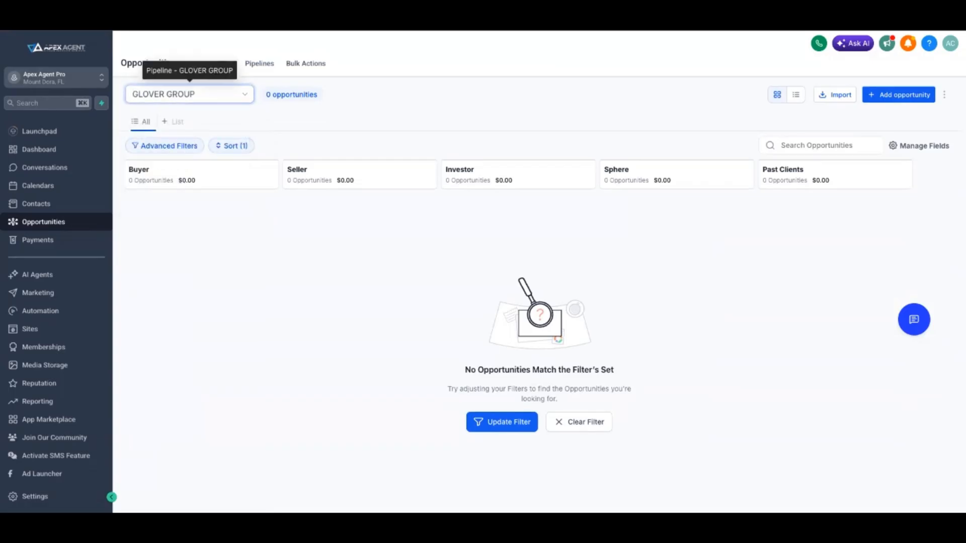
pyautogui.click(259, 63)
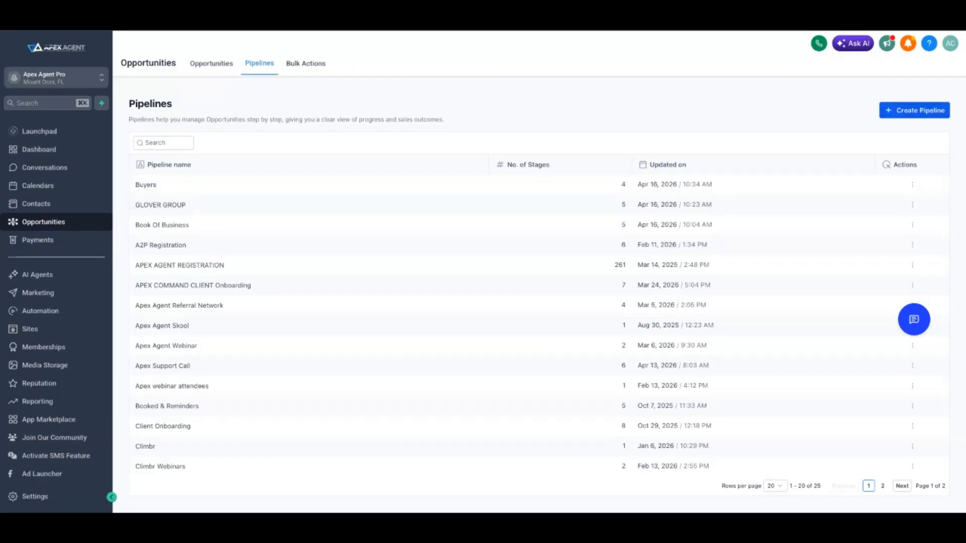
pyautogui.click(211, 63)
pyautogui.click(189, 94)
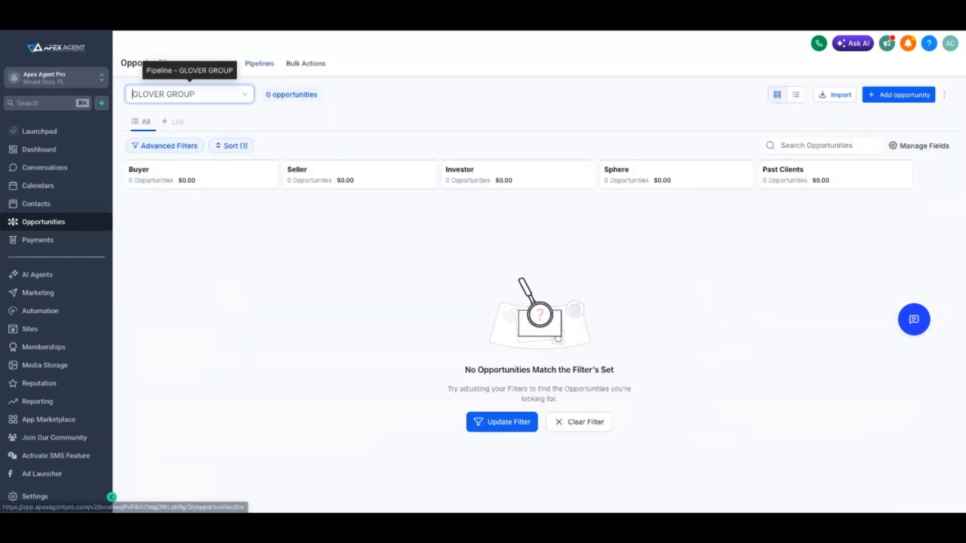
pyautogui.click(161, 116)
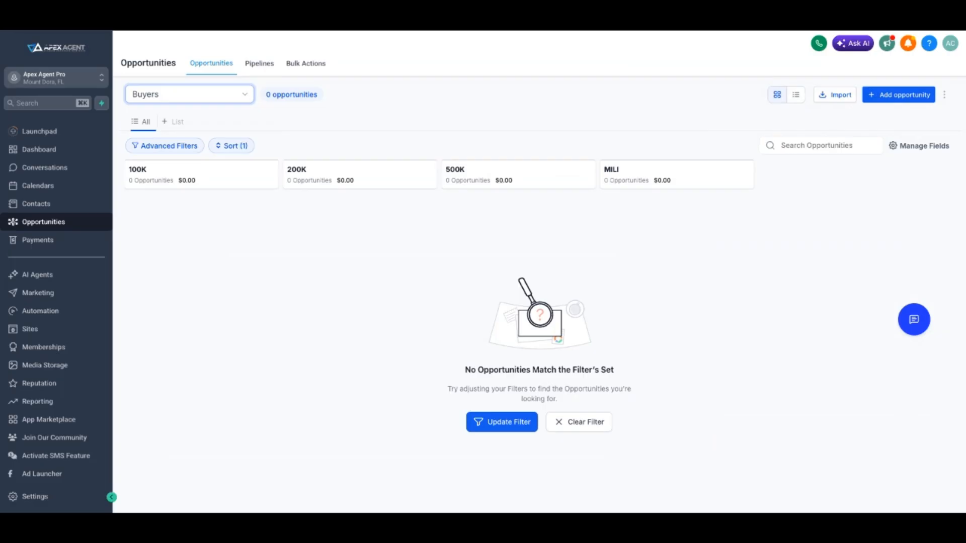
# Create a new workflow folder named Buyer in Automation
pyautogui.click(41, 311)
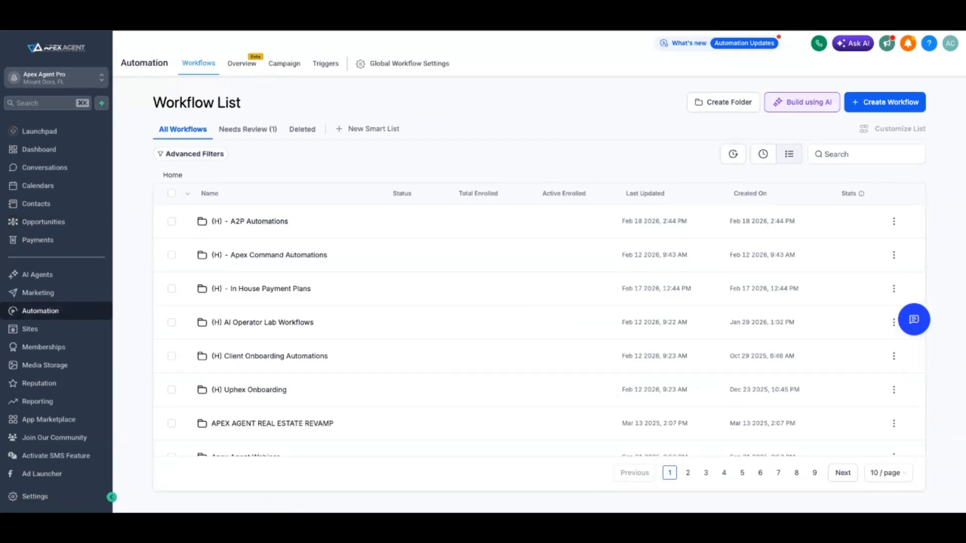
pyautogui.click(724, 103)
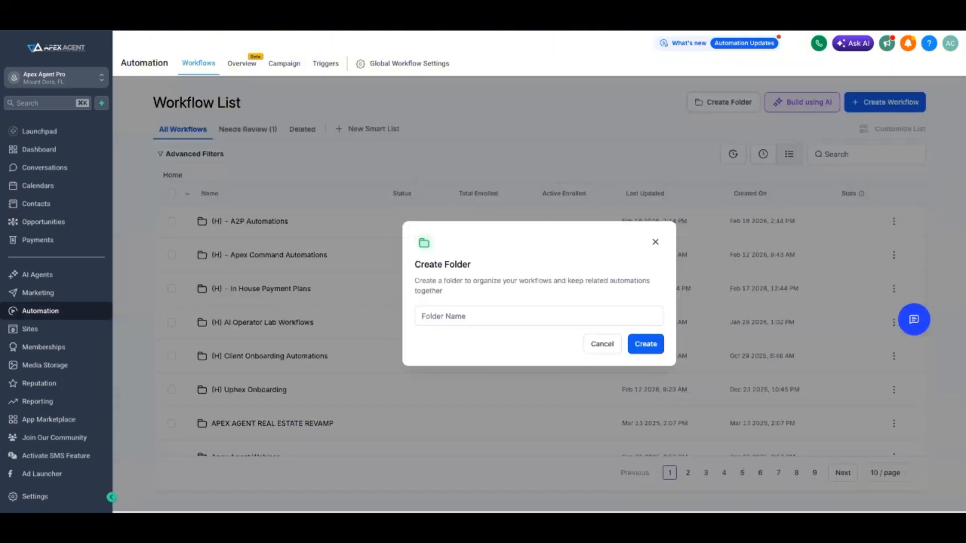
pyautogui.click(539, 316)
pyautogui.write('Buyer')
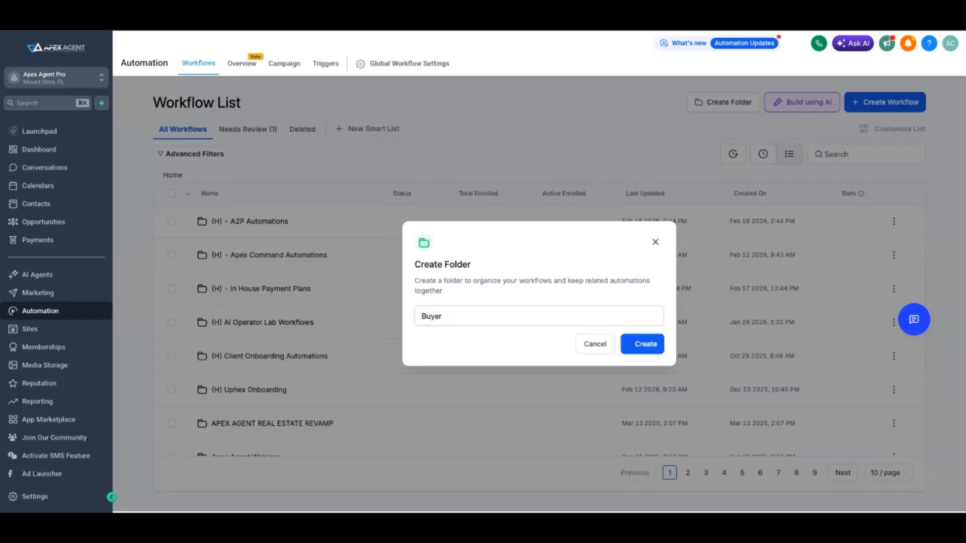
pyautogui.press('Return')
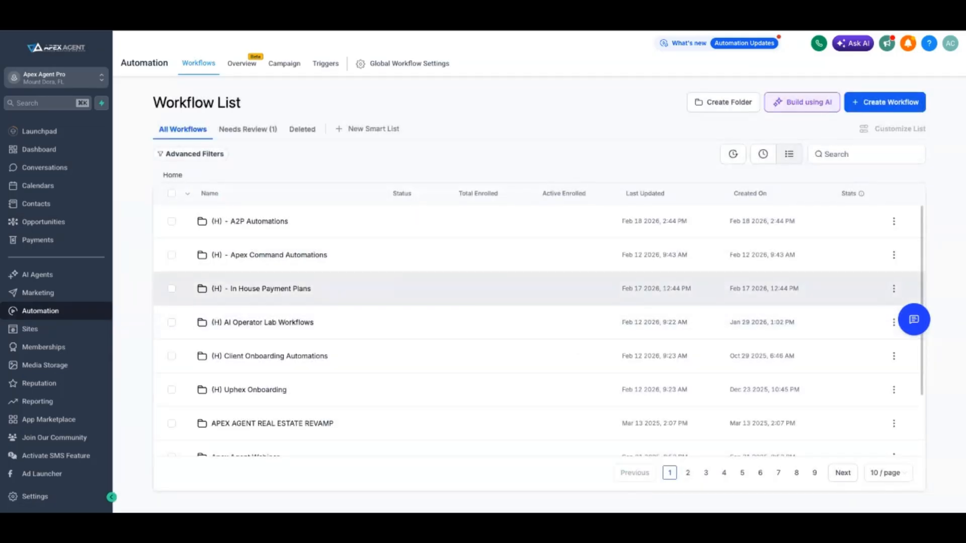
# Start an AI-built workflow by pasting a request for a year-long text and email follow-up for $100,000 buyers in the 100K stage
pyautogui.click(802, 102)
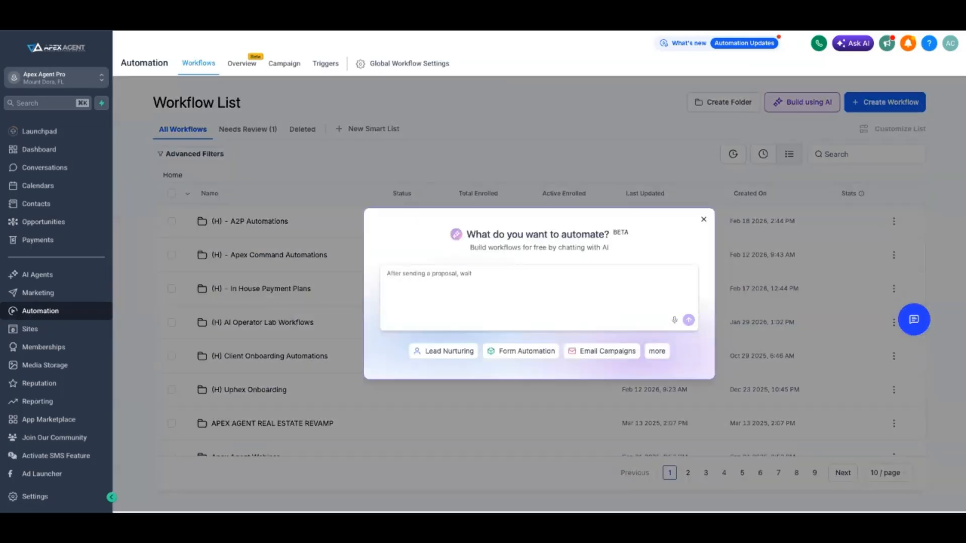
pyautogui.click(539, 298)
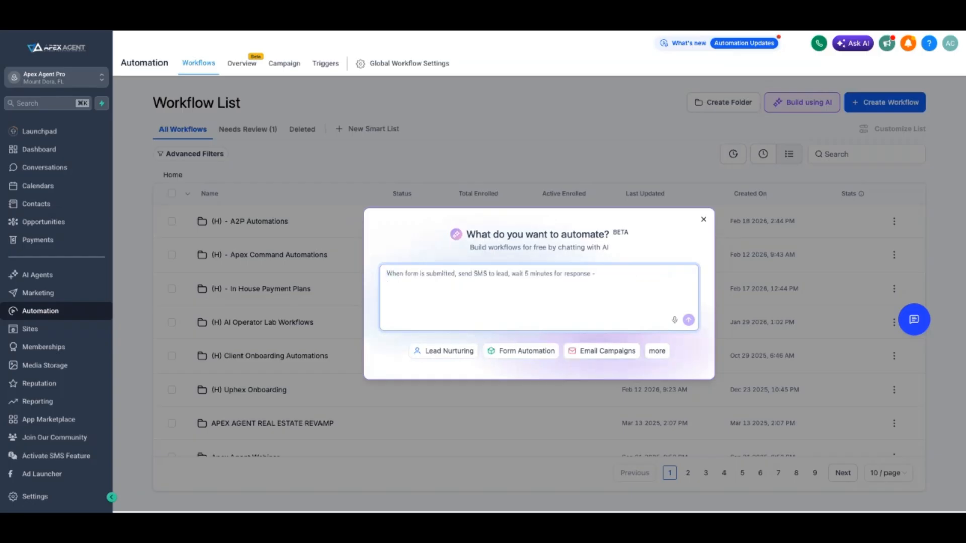
pyautogui.write('I want to create an automation for all of my buyers who have a budget of $100,000. It is going to follow up with them for over a year. It is going to talk about the potential pain points they may be discovering, ask them questions, and really dive deep to try to get them to purchase a home within the next year. I want these automations to be both text and email. Can you please create these for me?')
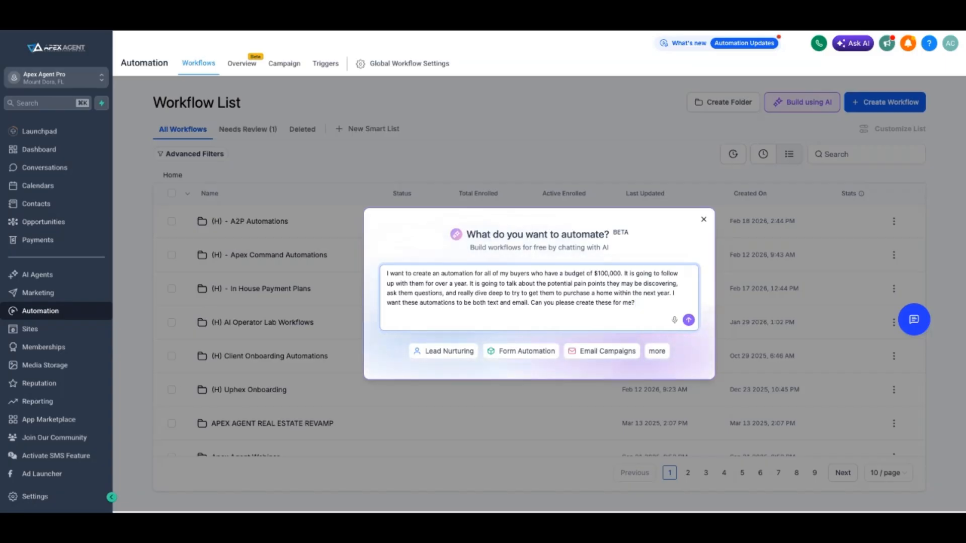
pyautogui.press('super+v')
pyautogui.press('Return')
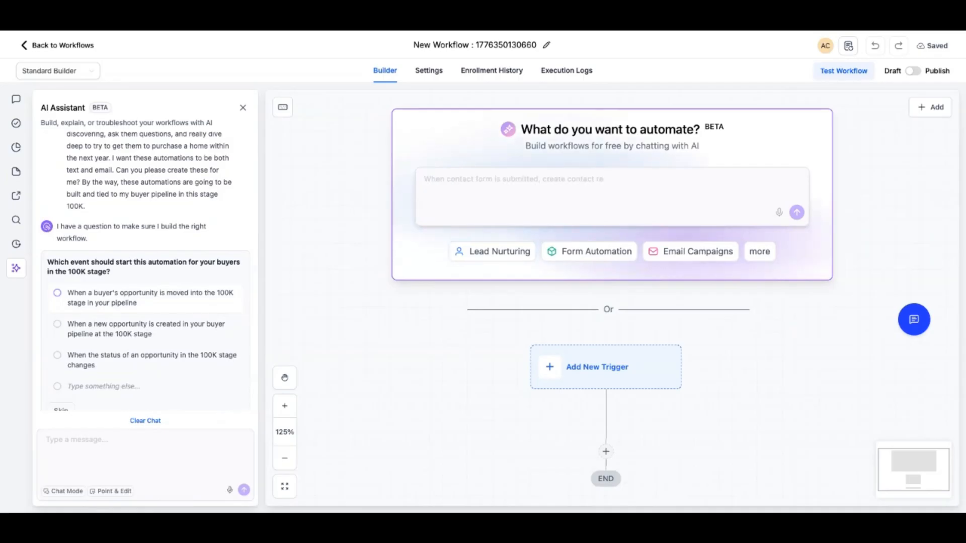
pyautogui.scroll(-1, 146, 302)
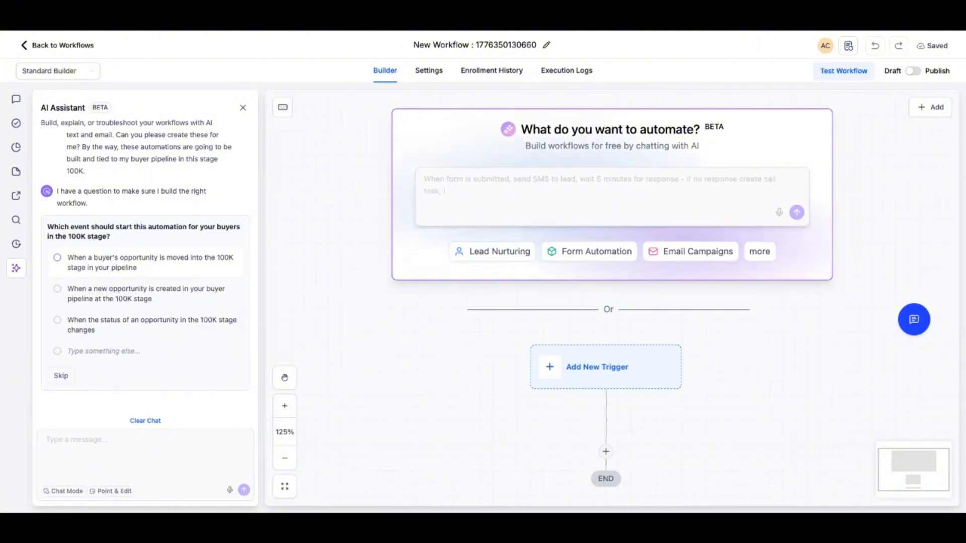
# Answer the assistant's trigger question with a custom reply: when a buyer is created in the 100k stage
pyautogui.click(104, 352)
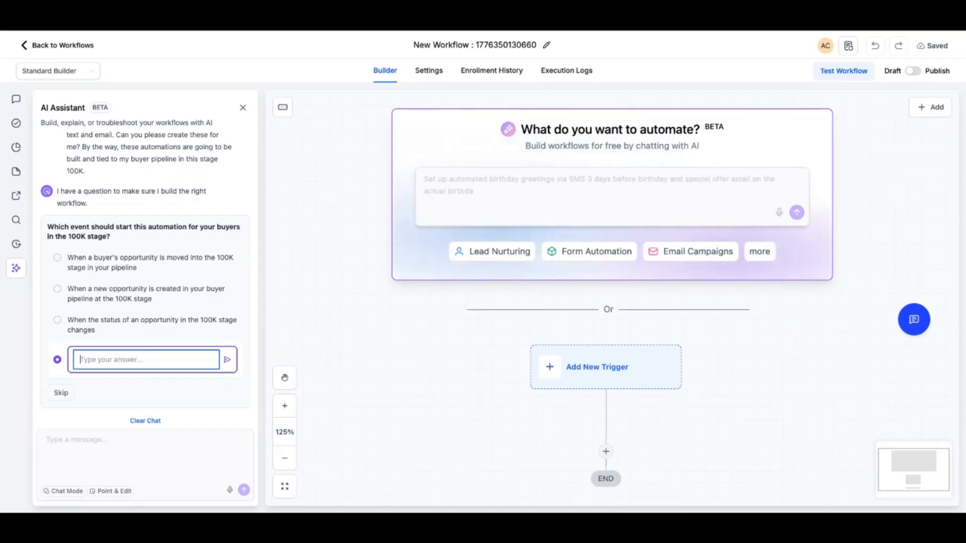
pyautogui.write('When a buyer is created in the 100k stage')
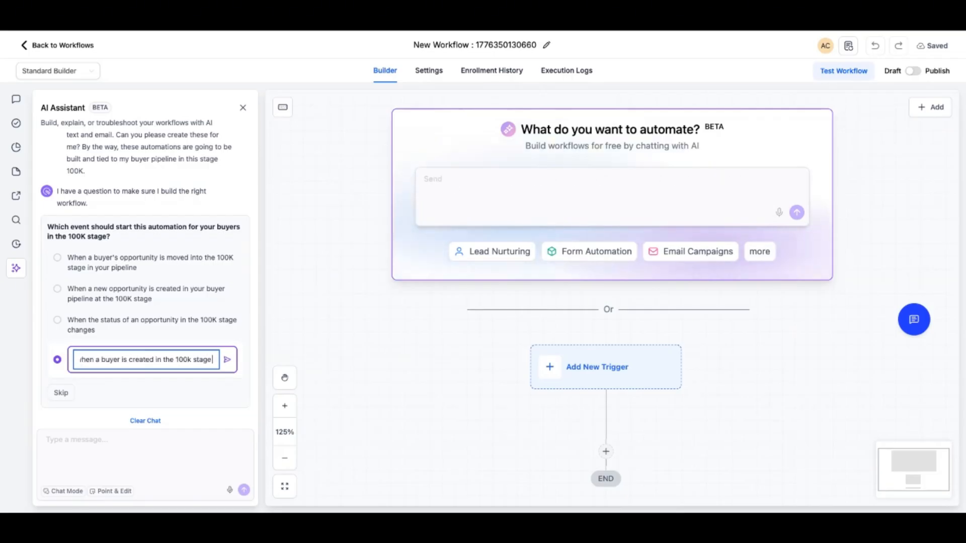
pyautogui.press('Return')
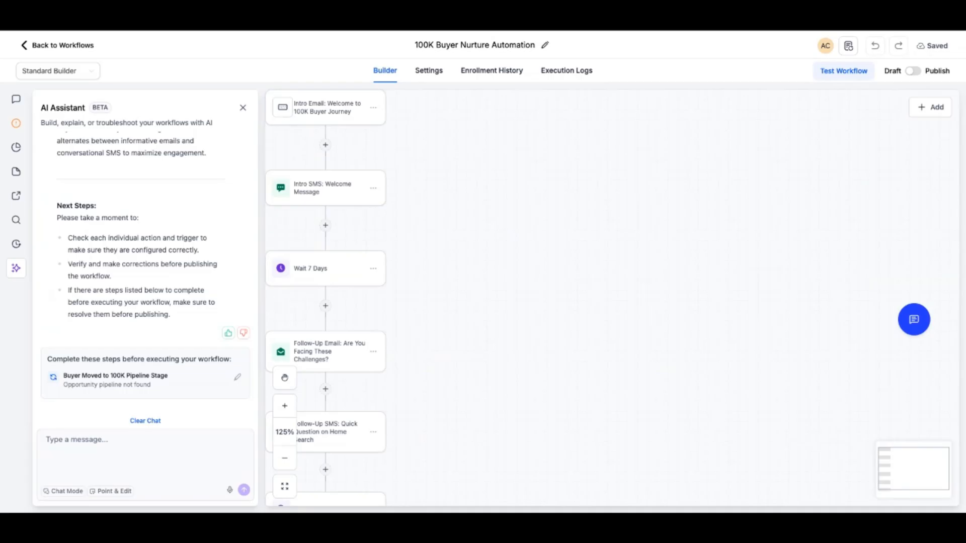
# Review the generated workflow's triggers and its sequence of emails, texts and waits
pyautogui.hscroll(-2, 370, 188)
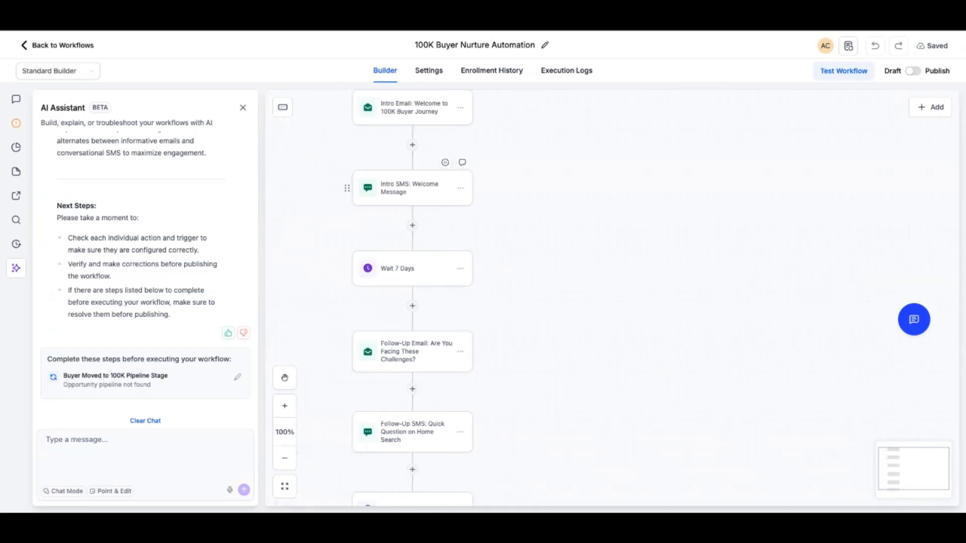
pyautogui.scroll(3, 370, 187)
pyautogui.scroll(1, 607, 298)
pyautogui.hscroll(-2, 607, 298)
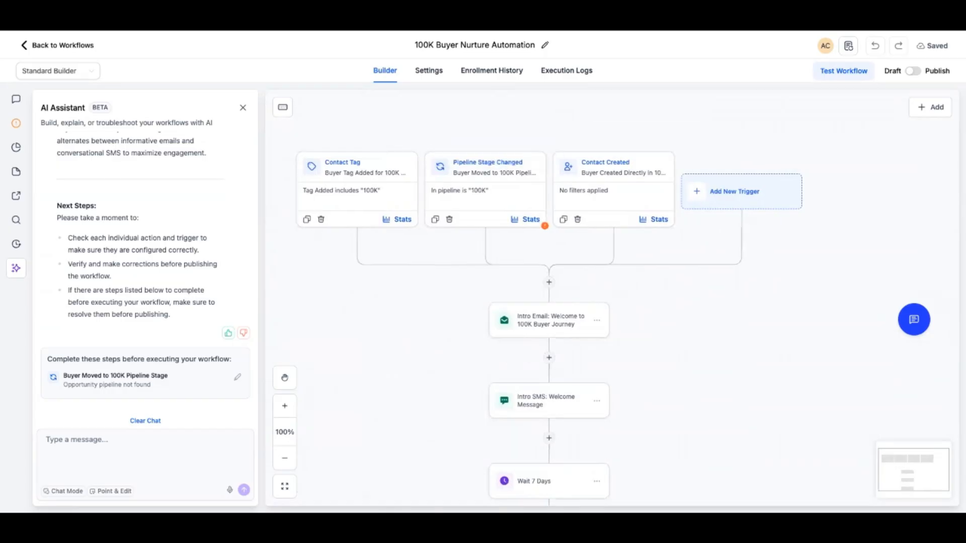
pyautogui.scroll(-3, 548, 342)
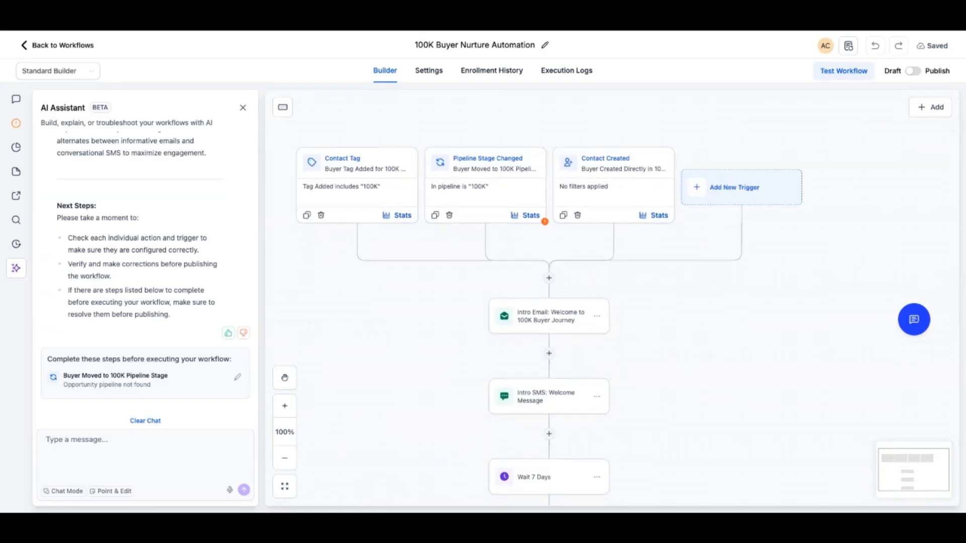
pyautogui.scroll(-5, 548, 343)
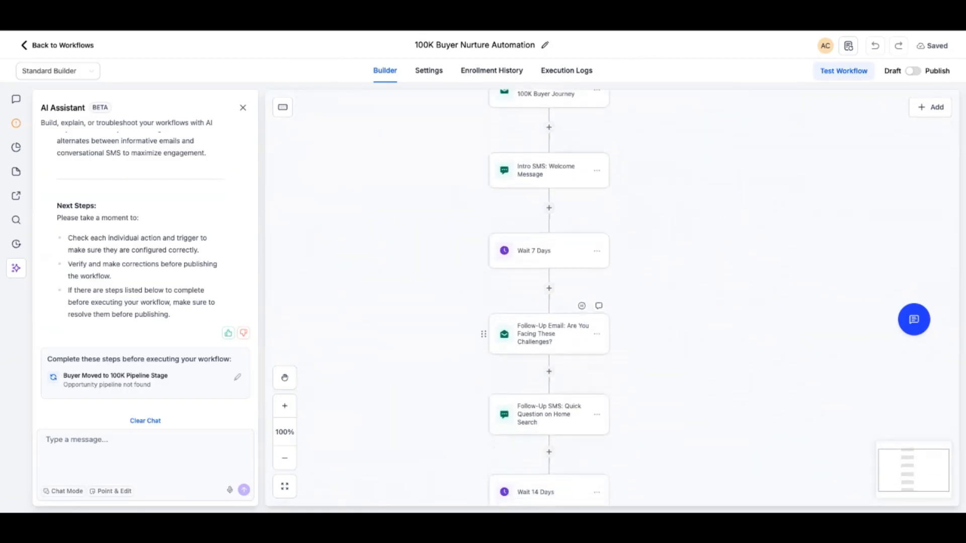
pyautogui.scroll(-6, 549, 342)
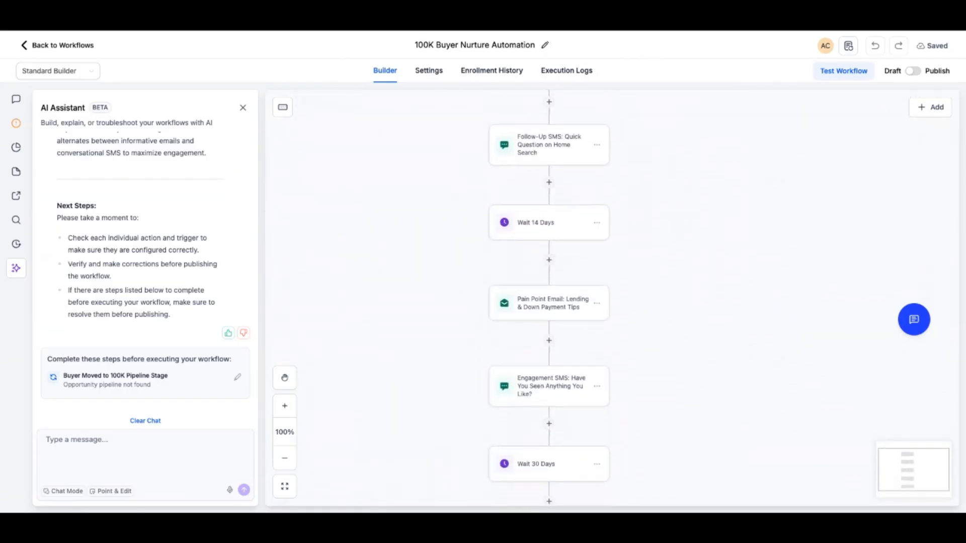
pyautogui.scroll(-1, 548, 343)
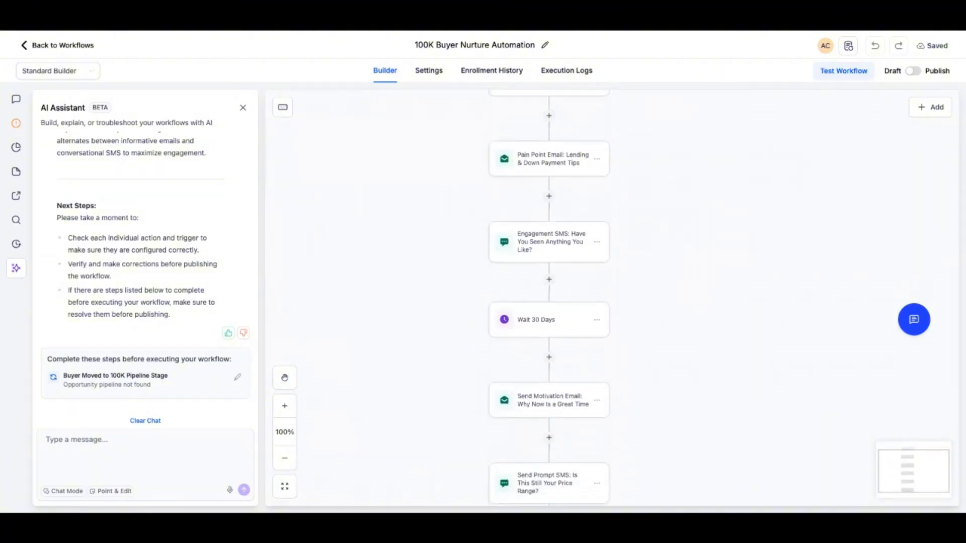
pyautogui.scroll(3, 549, 287)
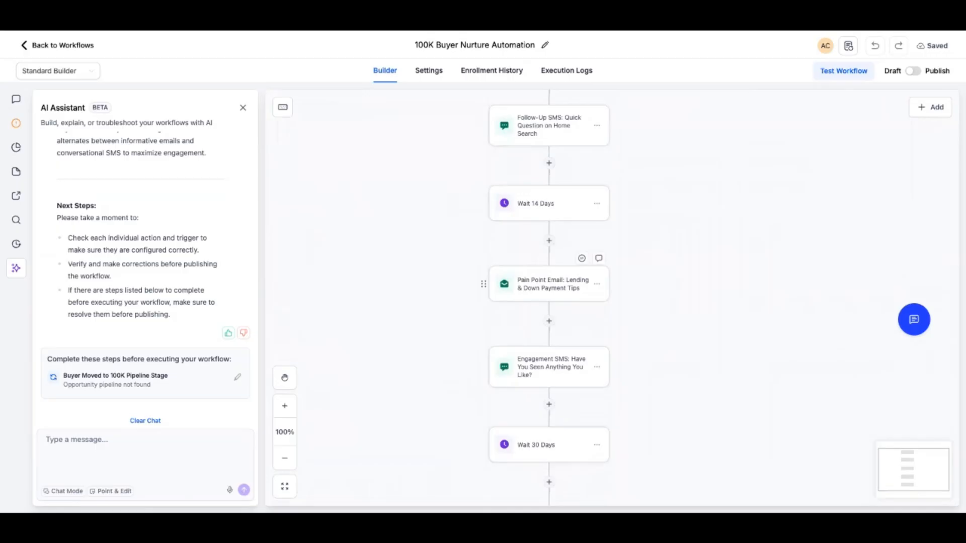
# Open the Pain Point Email: Lending & Down Payment Tips action and read through its subject and message
pyautogui.click(549, 285)
pyautogui.scroll(-5, 825, 302)
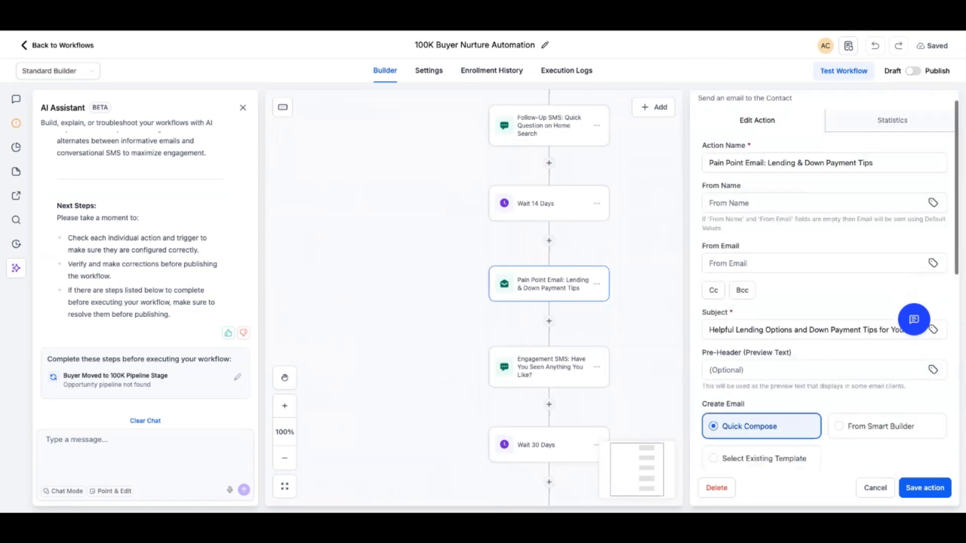
pyautogui.scroll(-3, 823, 385)
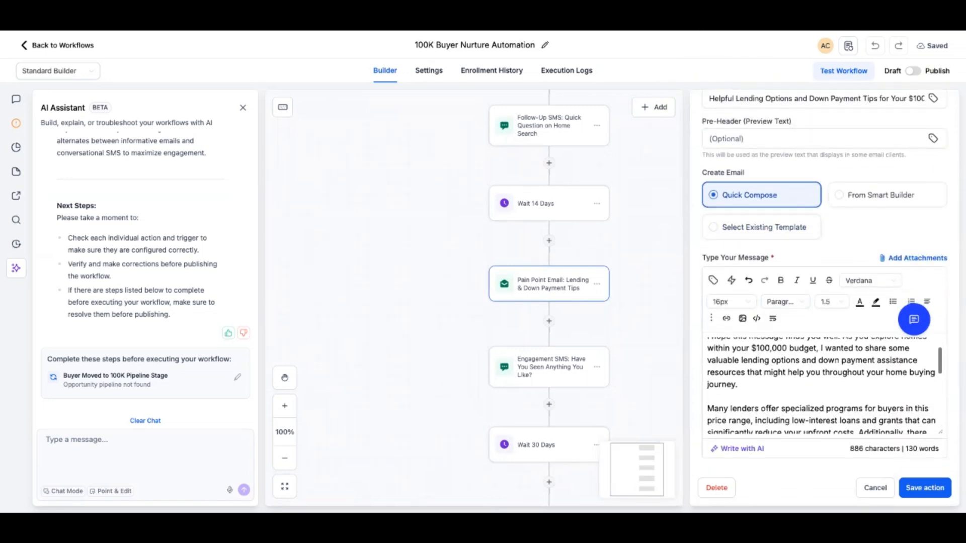
pyautogui.scroll(-5, 823, 385)
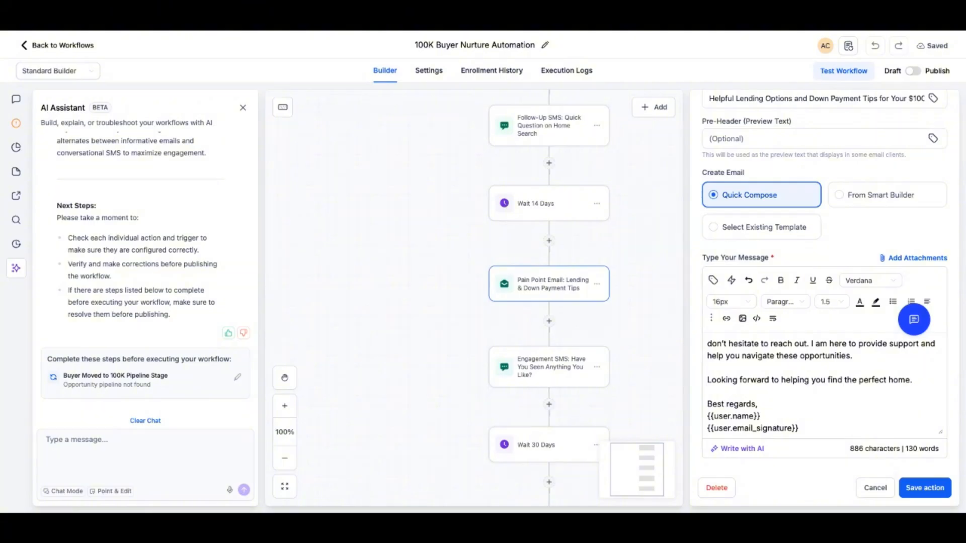
pyautogui.scroll(6, 824, 385)
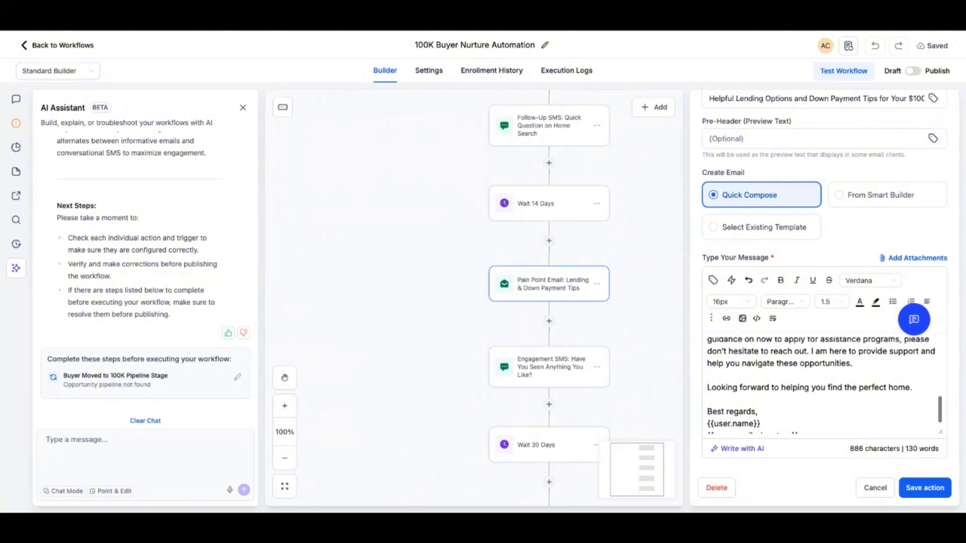
pyautogui.scroll(4, 823, 385)
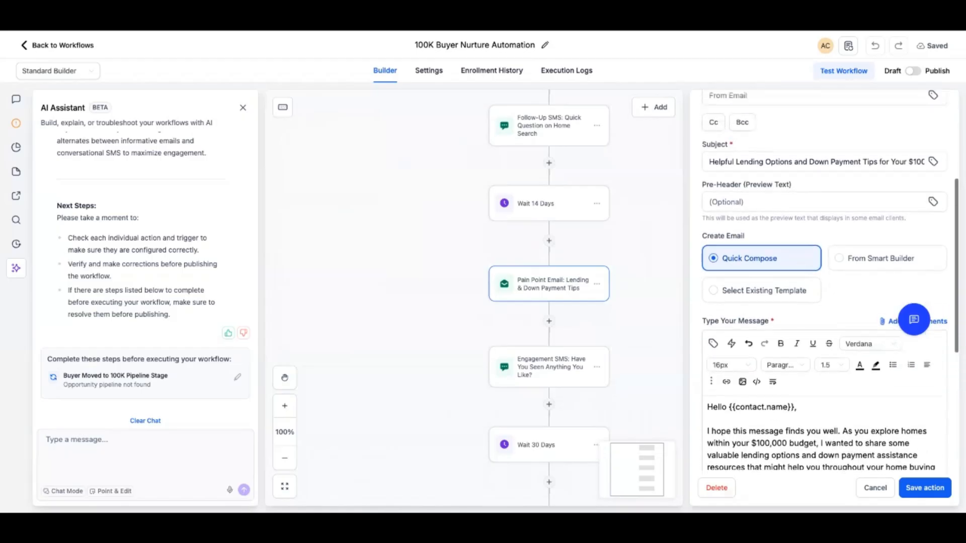
pyautogui.click(743, 418)
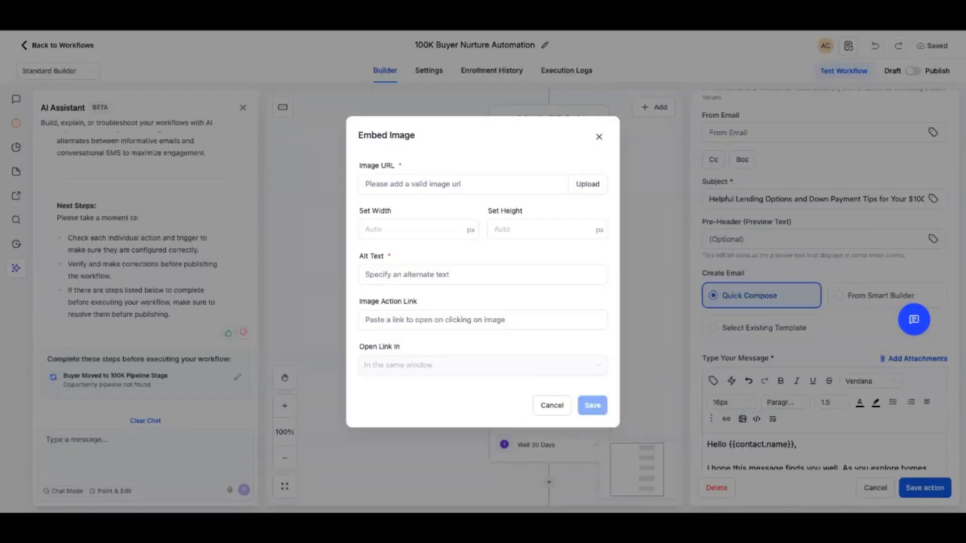
pyautogui.click(599, 136)
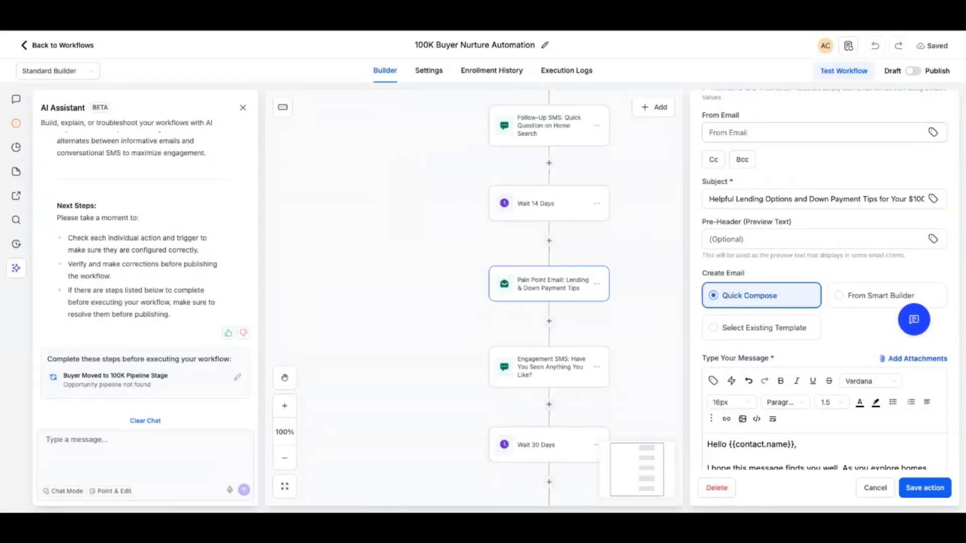
# Open the Send Prompt SMS: Is This Still Your Price Range? action, read its message and close it
pyautogui.scroll(-10, 548, 302)
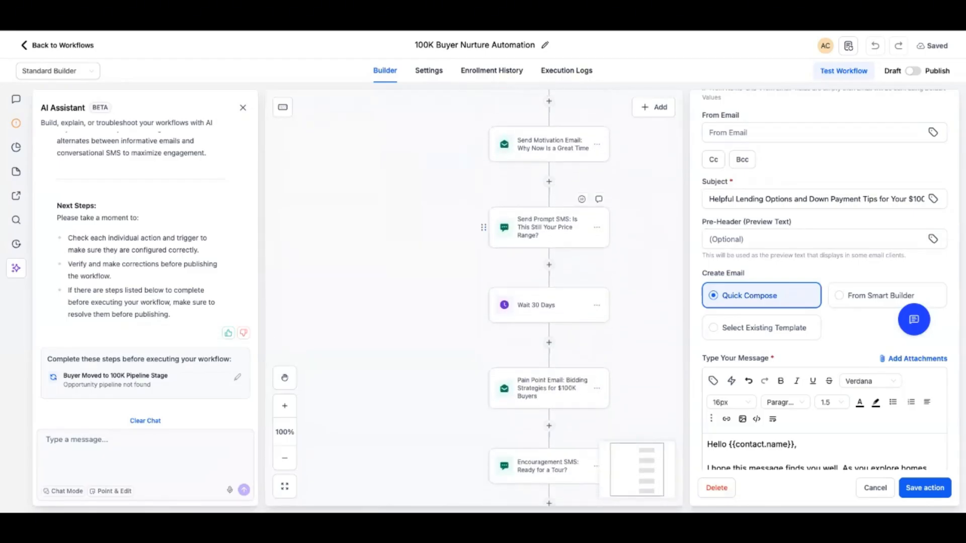
pyautogui.click(548, 227)
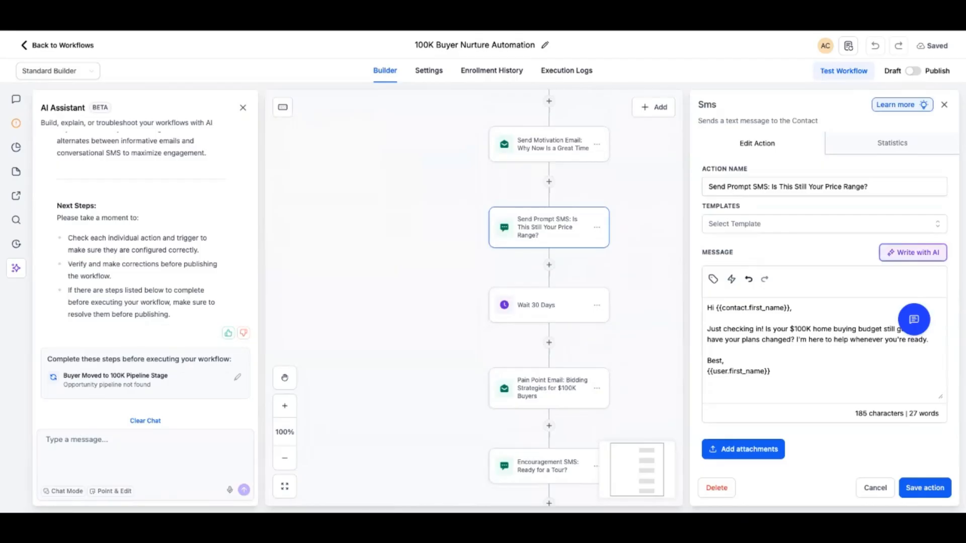
pyautogui.scroll(-5, 548, 302)
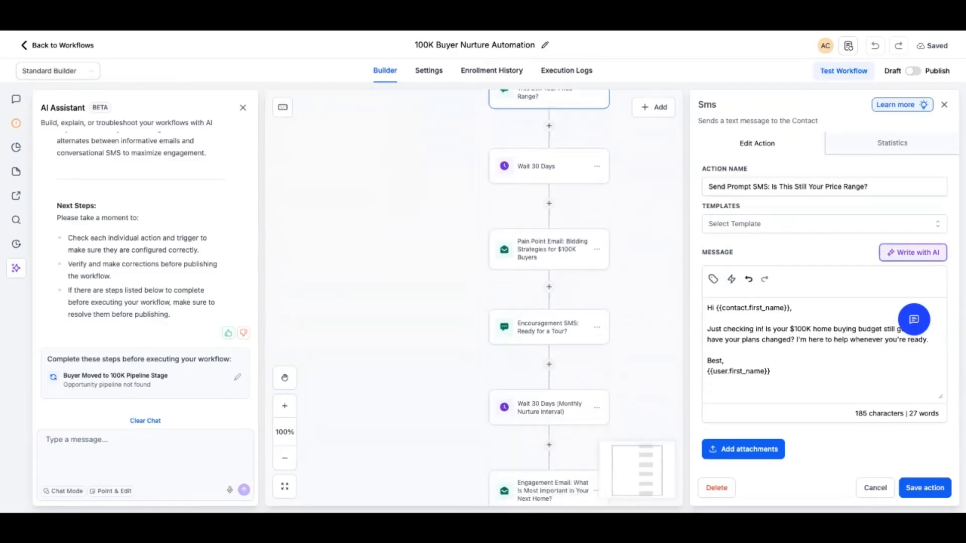
pyautogui.scroll(-6, 558, 445)
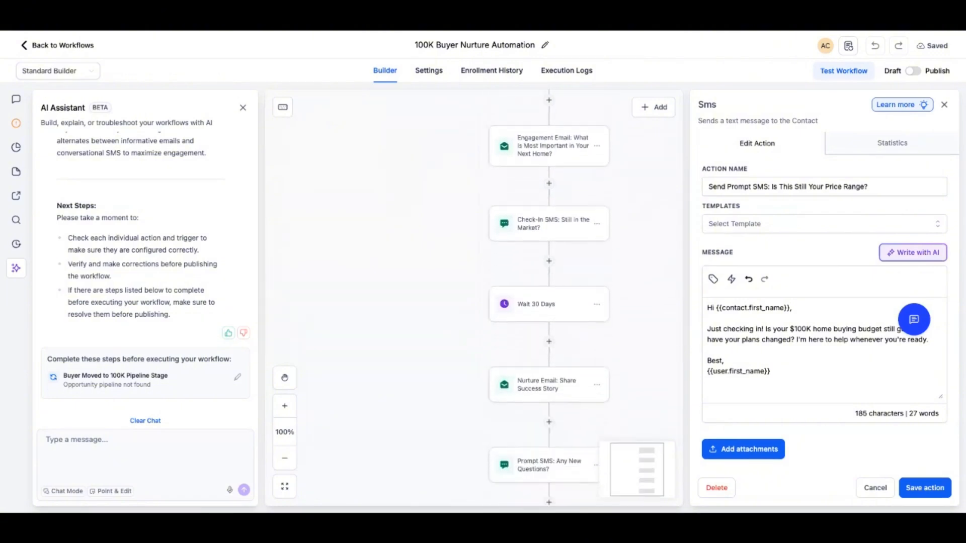
pyautogui.scroll(-2, 548, 442)
pyautogui.scroll(12, 549, 443)
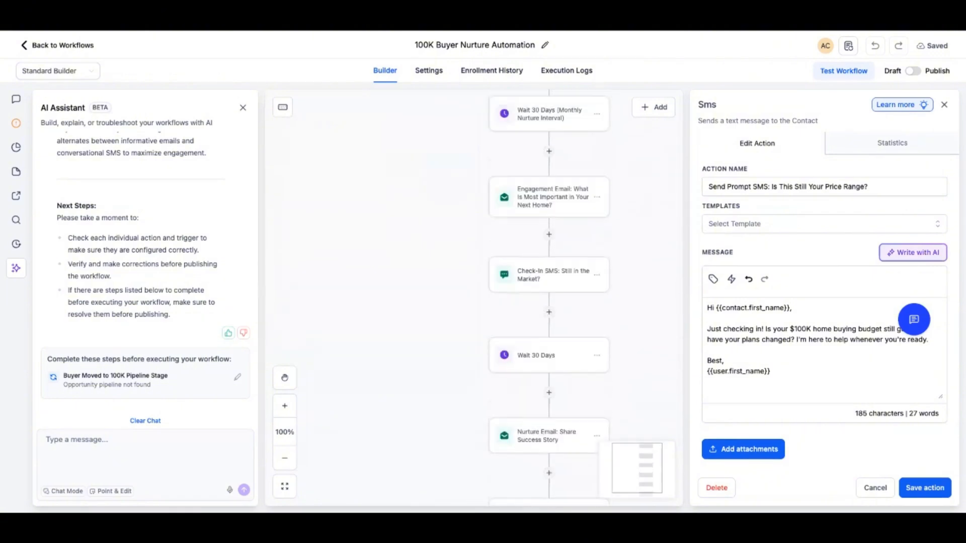
pyautogui.scroll(15, 548, 302)
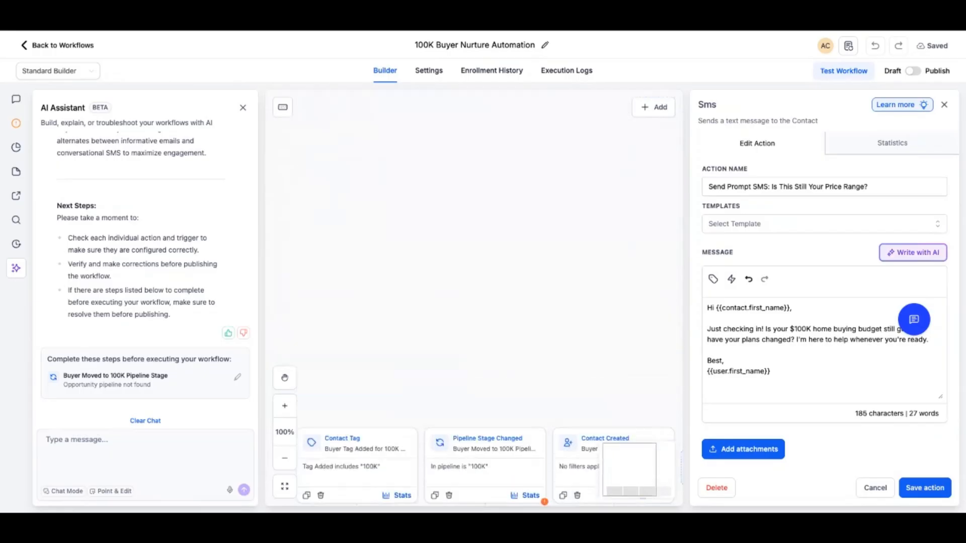
pyautogui.scroll(-2, 490, 382)
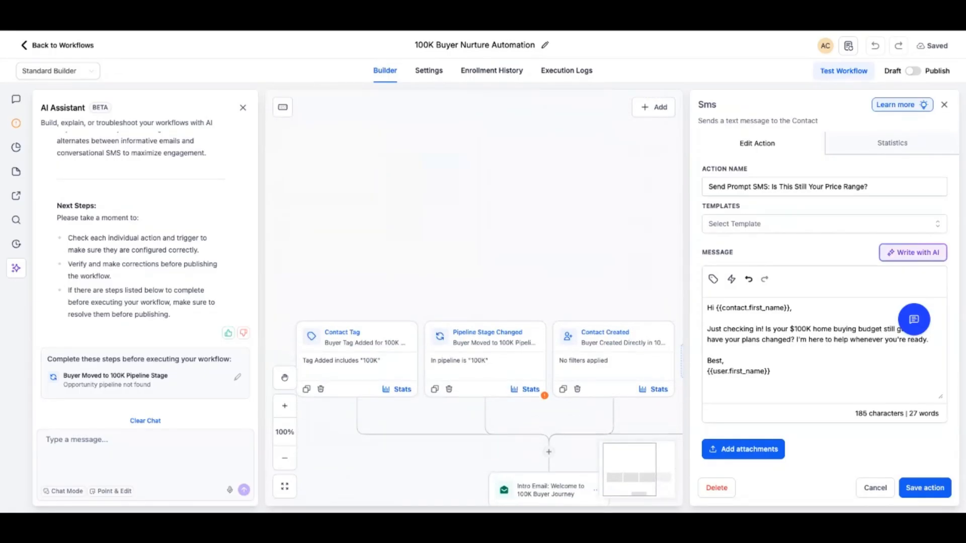
pyautogui.click(945, 105)
pyautogui.press('Escape')
pyautogui.click(925, 488)
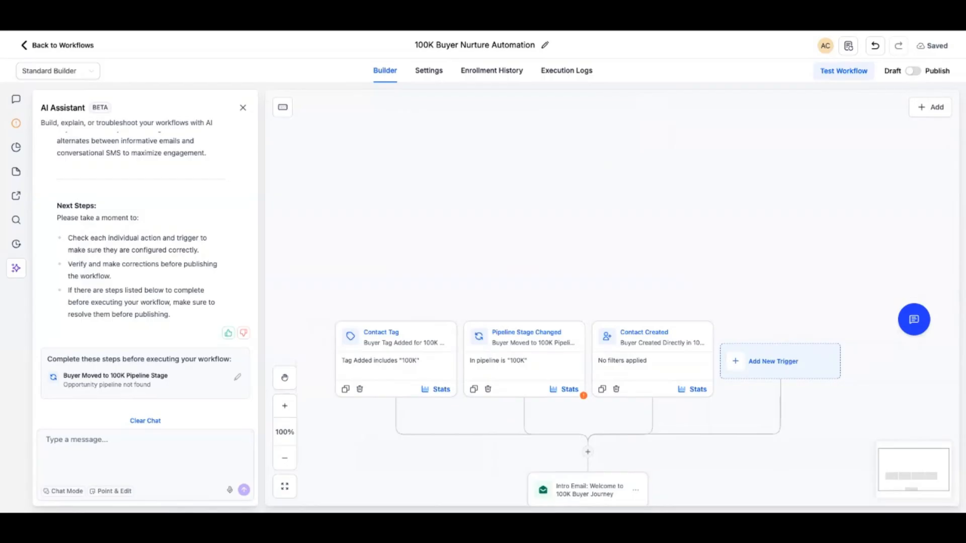
# Set the Pipeline Stage Changed trigger's filters to pipeline Buyers and pipeline stage 100K, and save the trigger
pyautogui.click(237, 377)
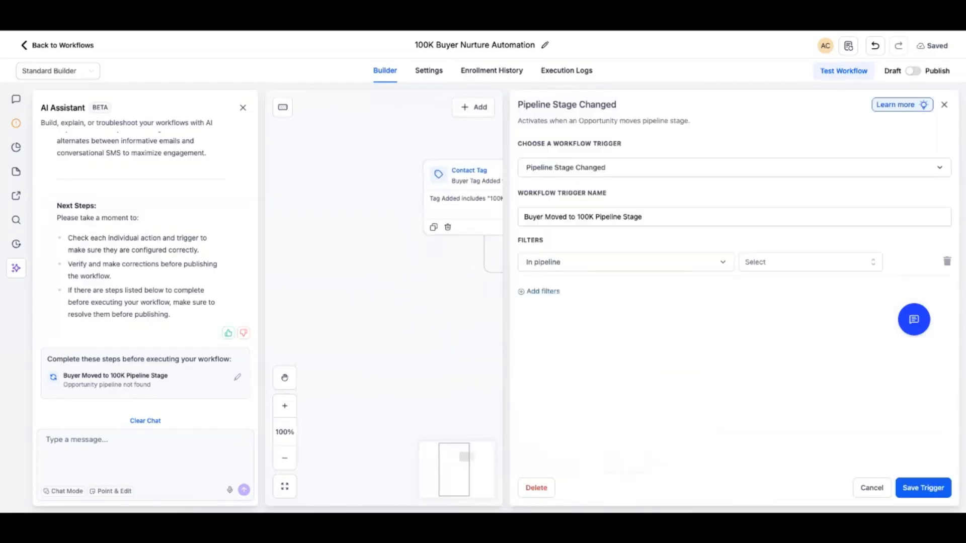
pyautogui.click(810, 262)
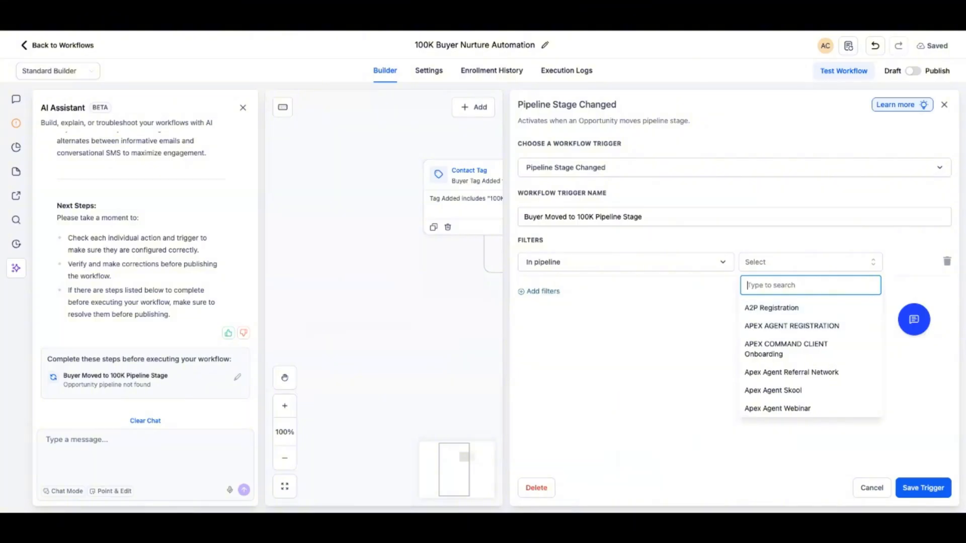
pyautogui.write('buye')
pyautogui.press('Return')
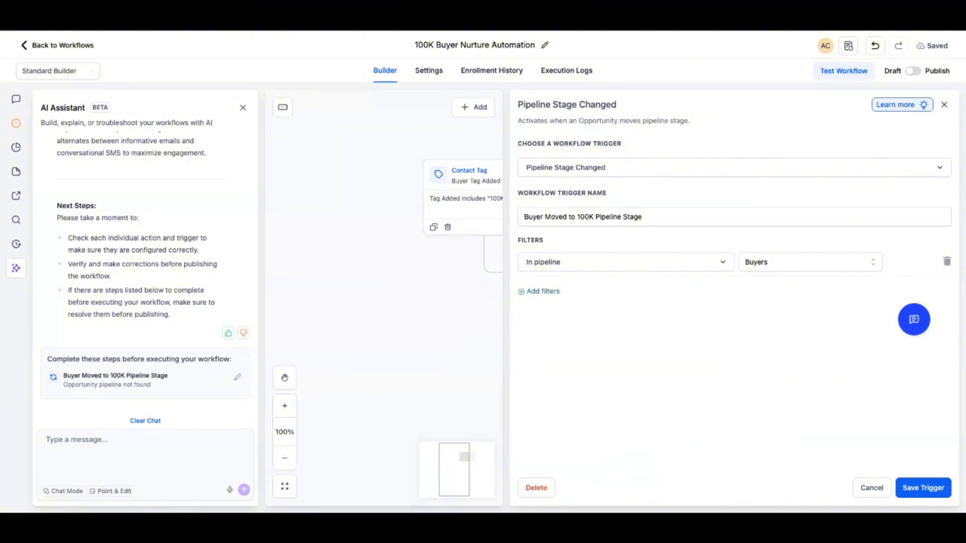
pyautogui.click(543, 291)
pyautogui.click(548, 291)
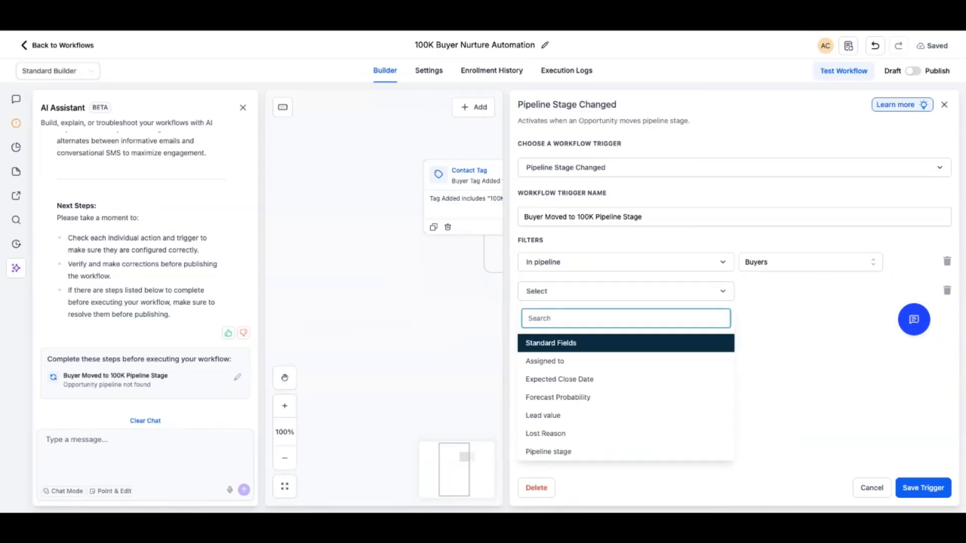
pyautogui.write('stag')
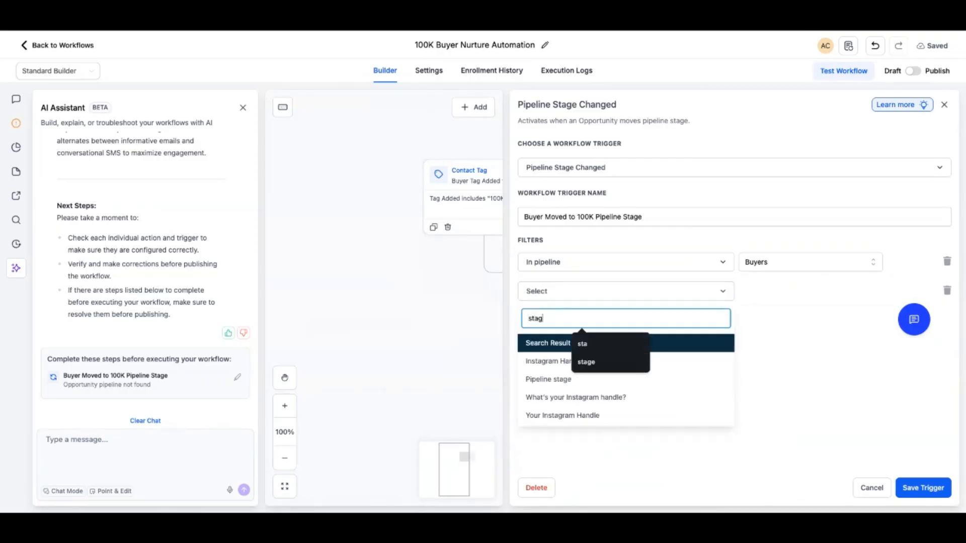
pyautogui.write('e')
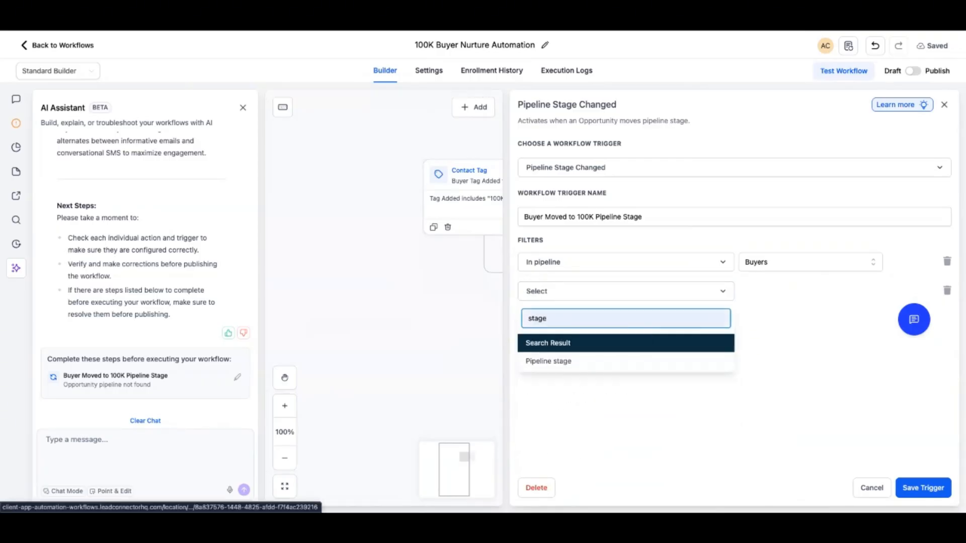
pyautogui.click(549, 361)
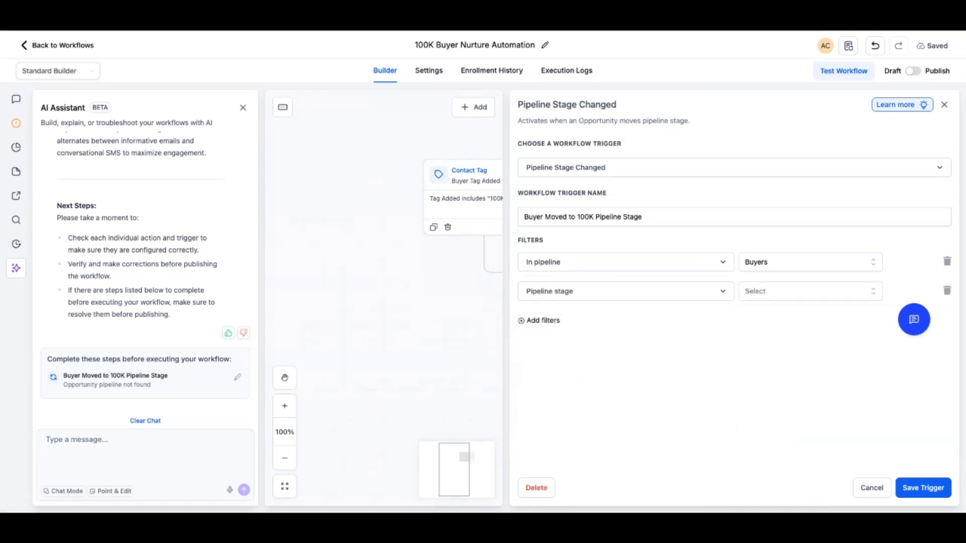
pyautogui.click(810, 291)
pyautogui.click(753, 337)
pyautogui.click(923, 488)
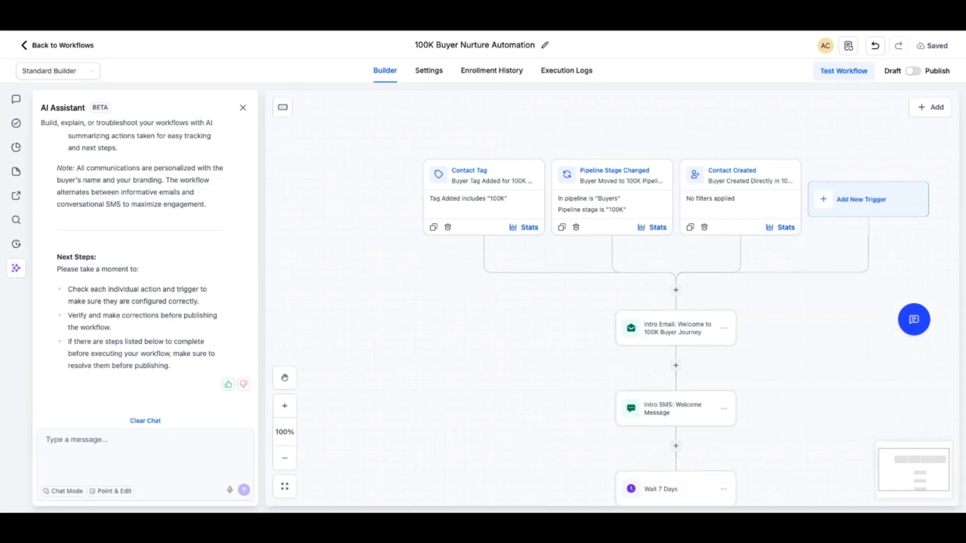
pyautogui.scroll(-15, 675, 241)
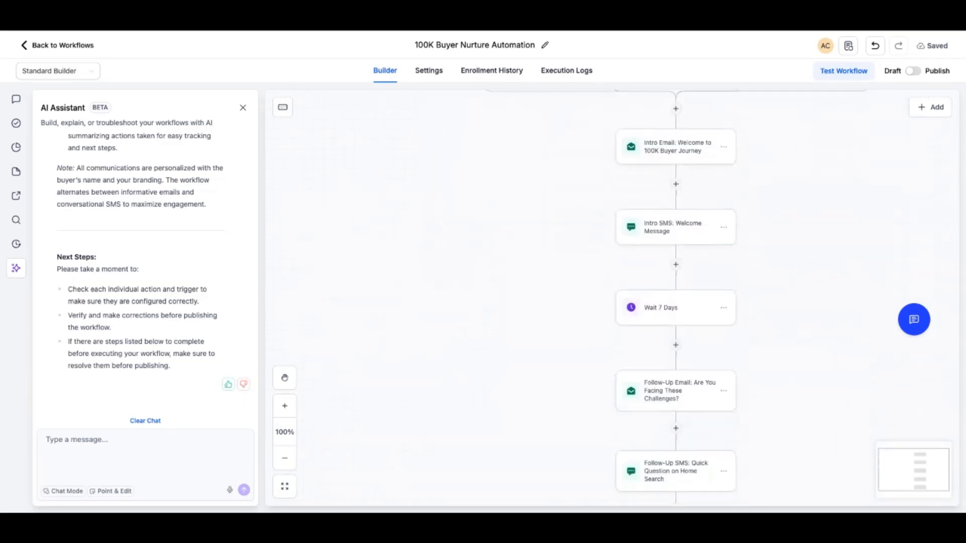
pyautogui.scroll(-15, 675, 271)
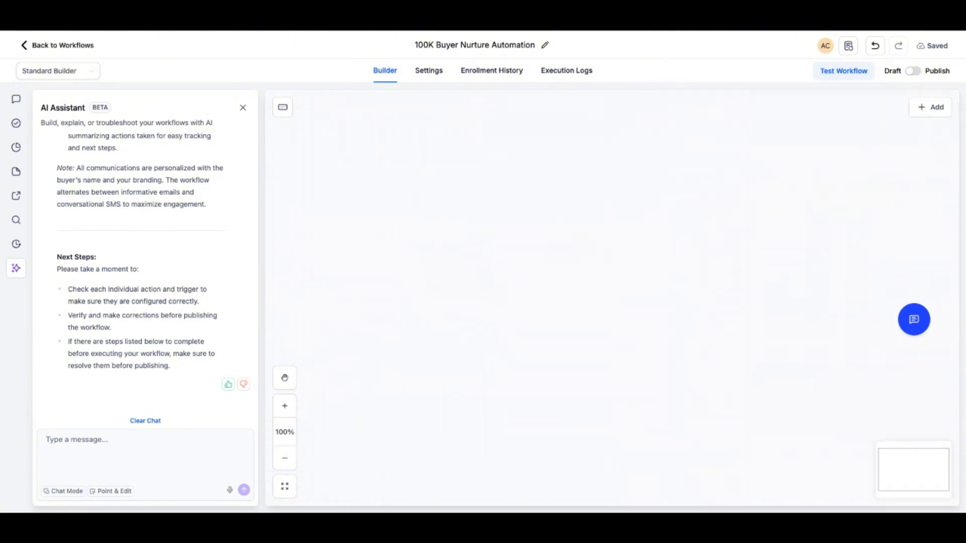
pyautogui.scroll(10, 675, 266)
pyautogui.scroll(3, 676, 281)
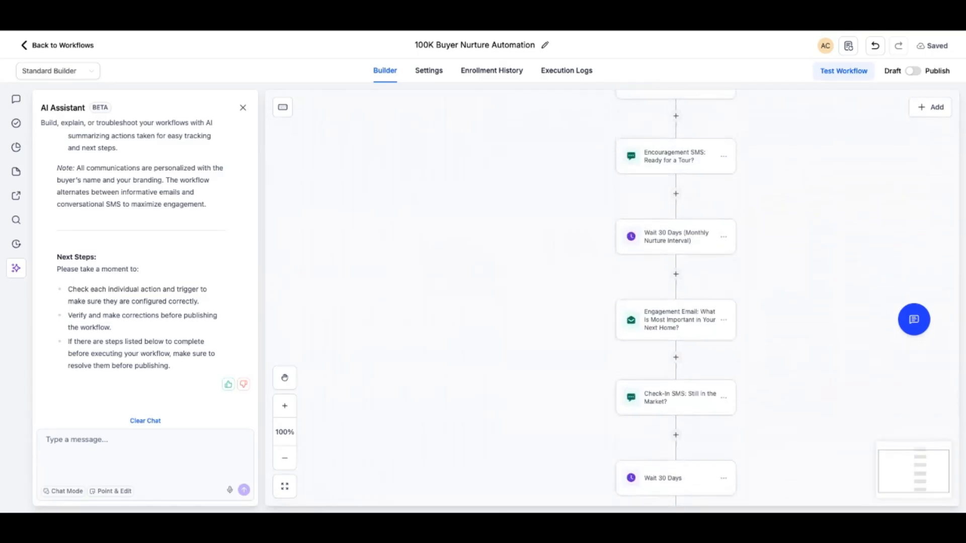